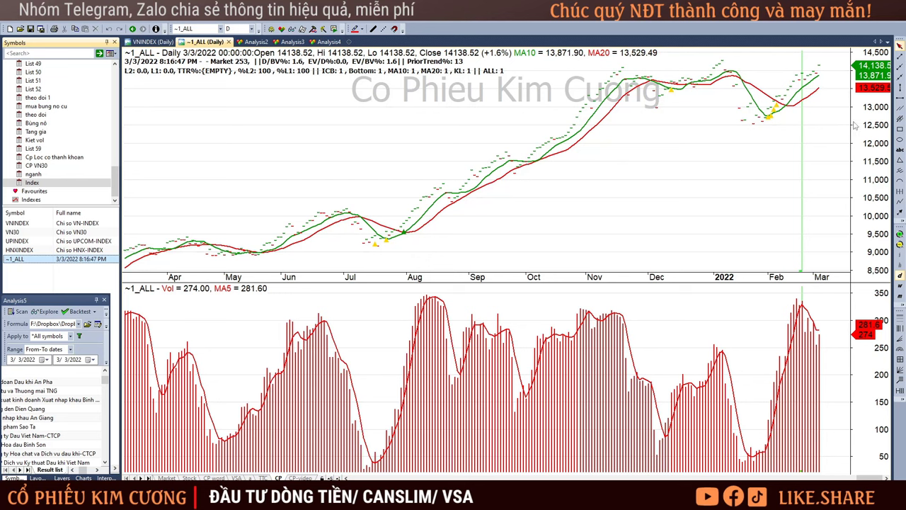
Display the VNINDEX daily chart, then switch to Excel and review the "Thị trường & chiến lược" note in row 3
{"action": "left_click", "coordinate": [54, 224]}
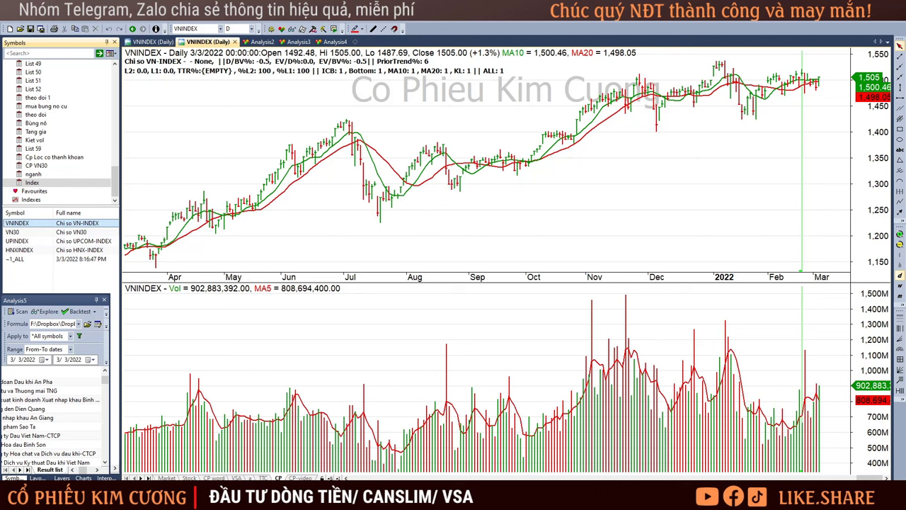
{"action": "key", "text": "alt+Tab"}
{"action": "left_click_drag", "start_coordinate": [115, 128], "coordinate": [266, 128]}
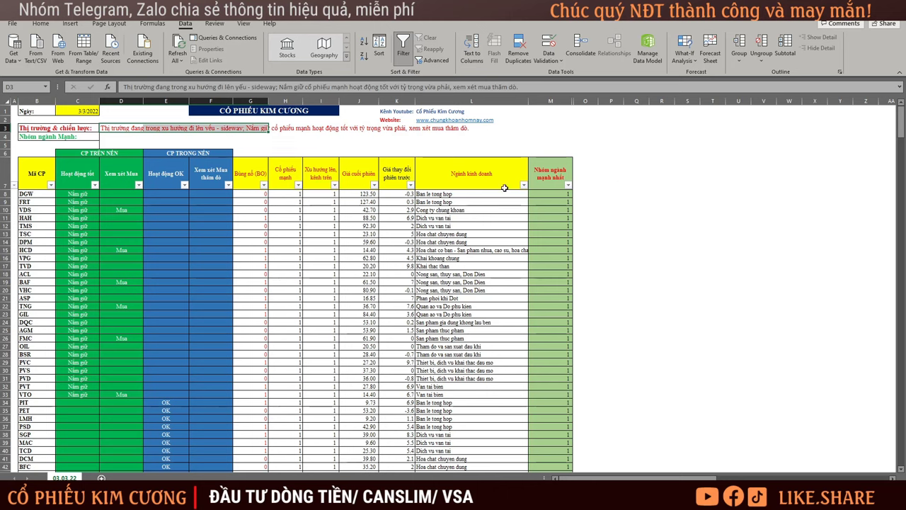
{"action": "left_click_drag", "start_coordinate": [111, 129], "coordinate": [298, 130]}
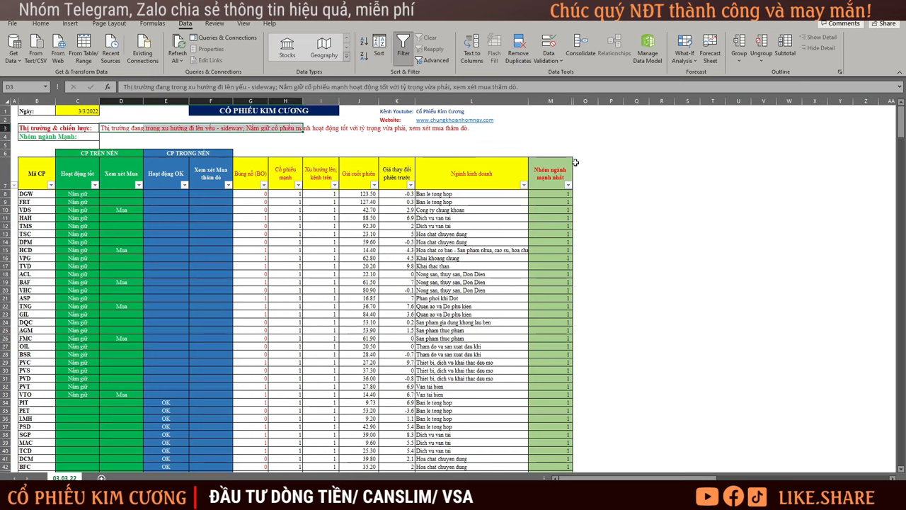
{"action": "left_click", "coordinate": [322, 135]}
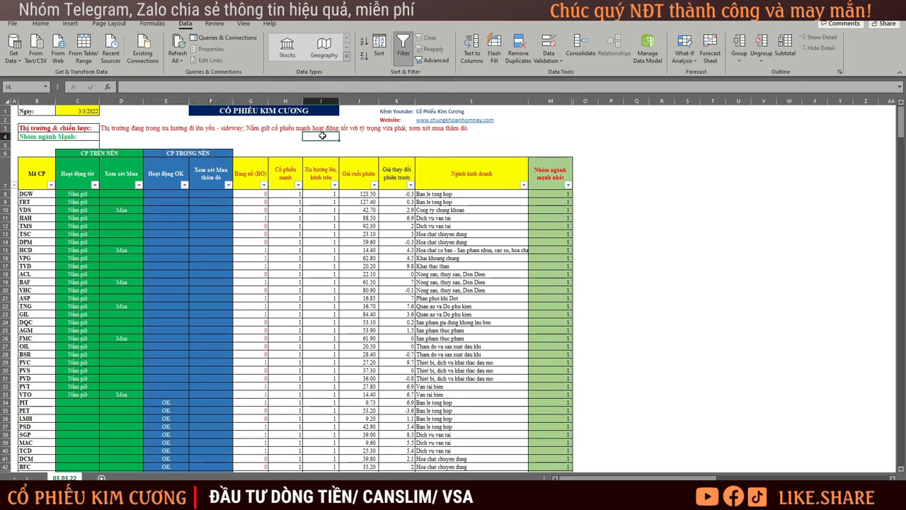
{"action": "left_click_drag", "start_coordinate": [251, 130], "coordinate": [451, 133]}
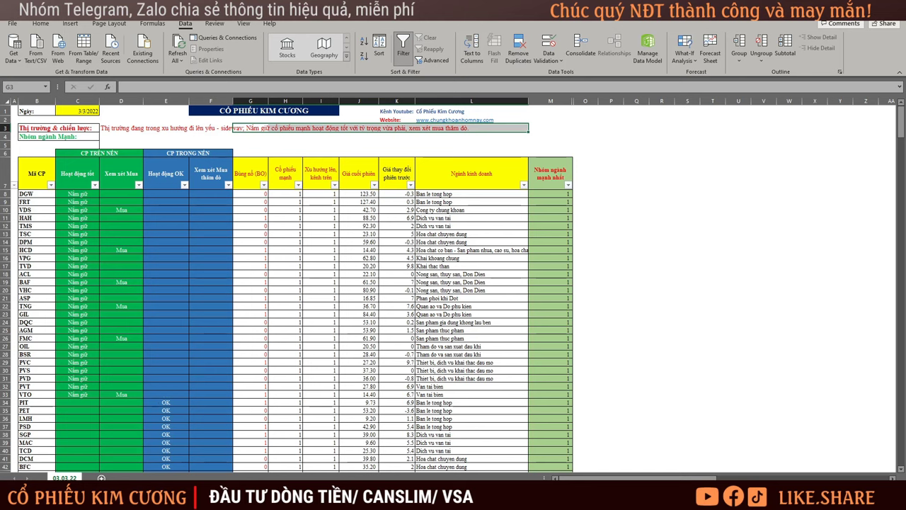
Switch back to AmiBroker and examine the recent price action on the VNINDEX daily chart
{"action": "key", "text": "alt+Tab"}
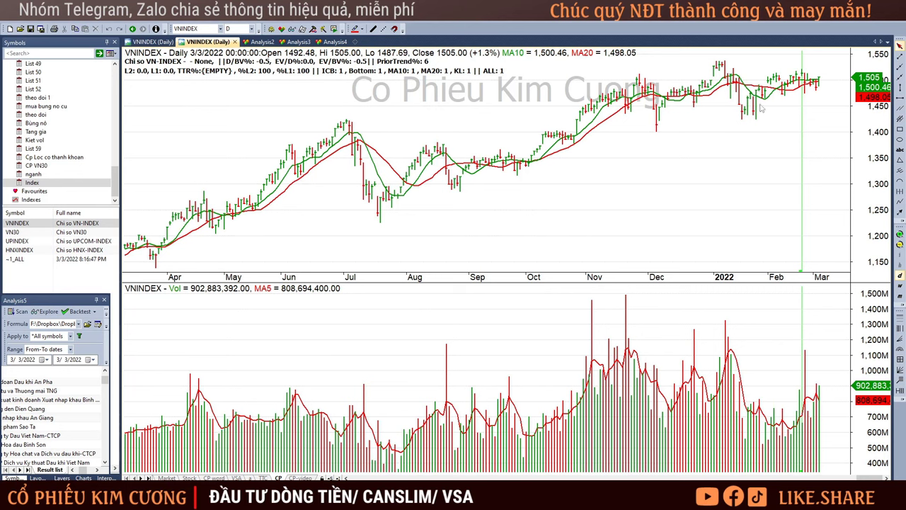
{"action": "mouse_move", "coordinate": [703, 133]}
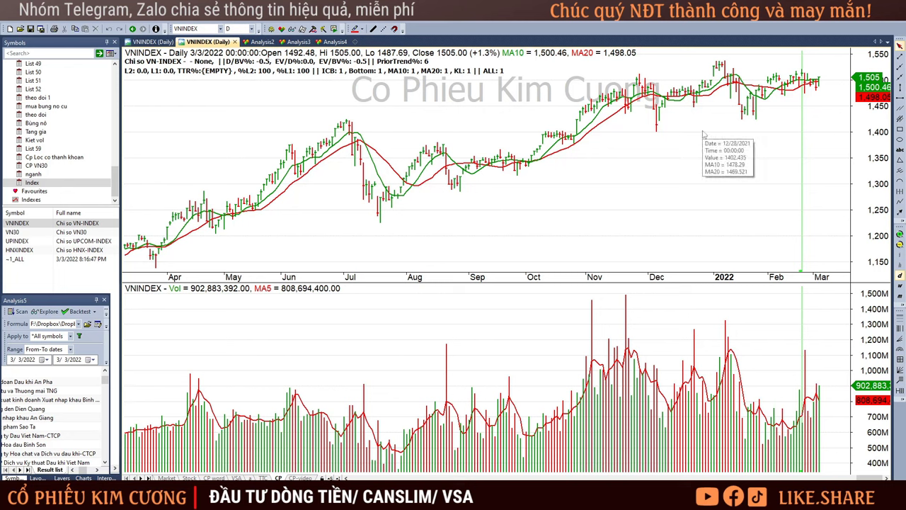
{"action": "mouse_move", "coordinate": [678, 157]}
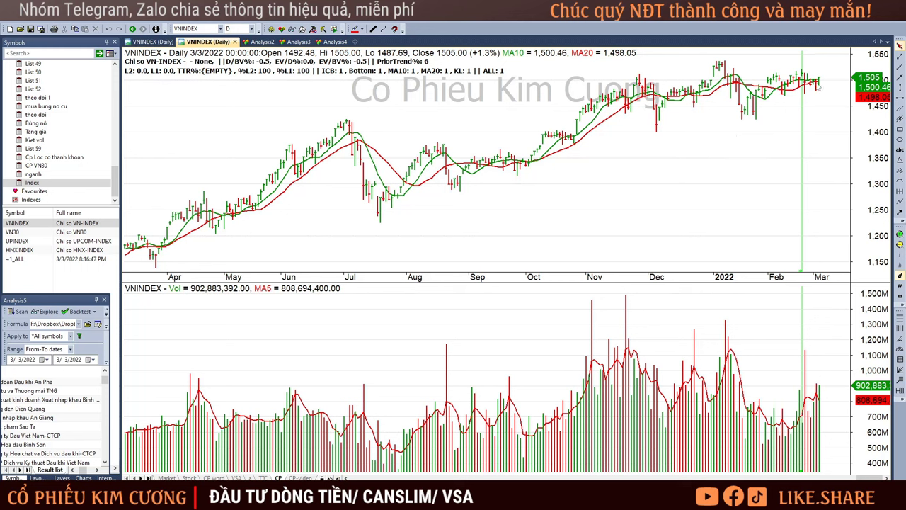
{"action": "mouse_move", "coordinate": [770, 104]}
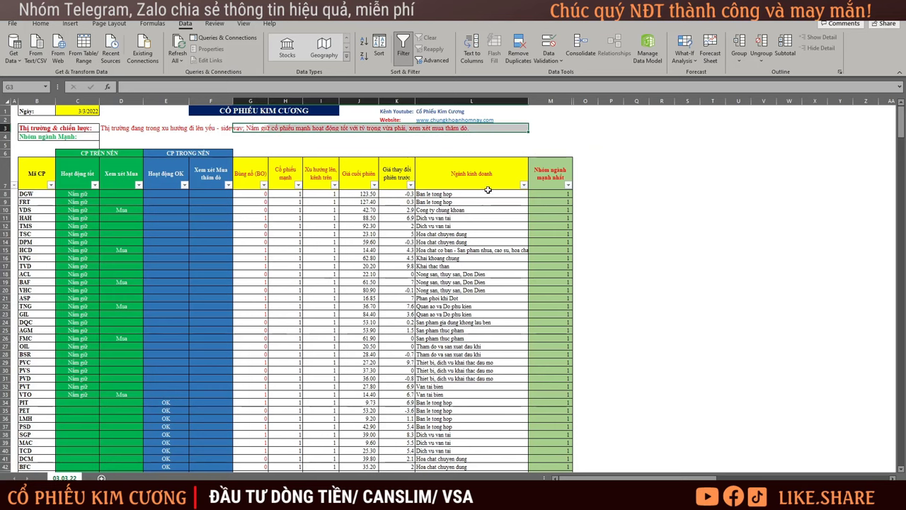
Switch to Excel and look over the "Ngành kinh doanh" column and its filter choices in the 03.03.22 sheet
{"action": "left_click_drag", "start_coordinate": [479, 181], "coordinate": [464, 435]}
{"action": "scroll", "coordinate": [471, 375], "scroll_direction": "down", "scroll_amount": 5}
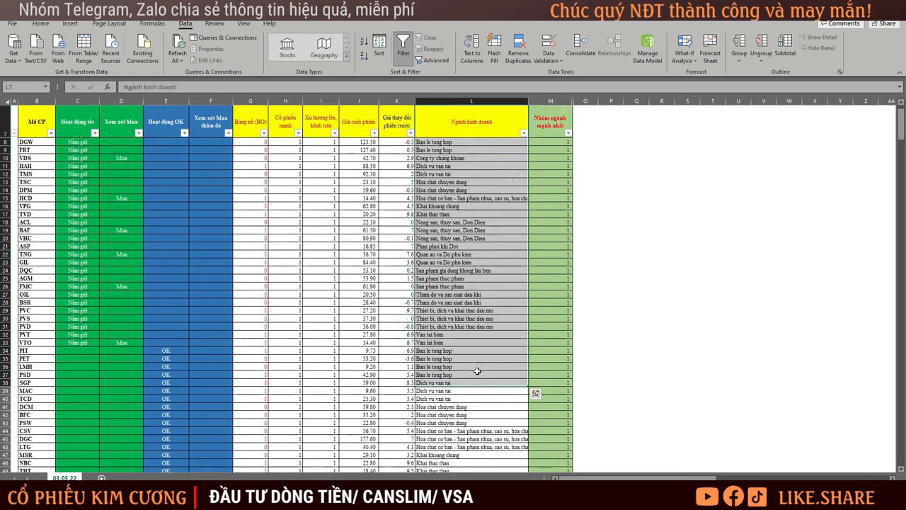
{"action": "scroll", "coordinate": [481, 357], "scroll_direction": "up", "scroll_amount": 5}
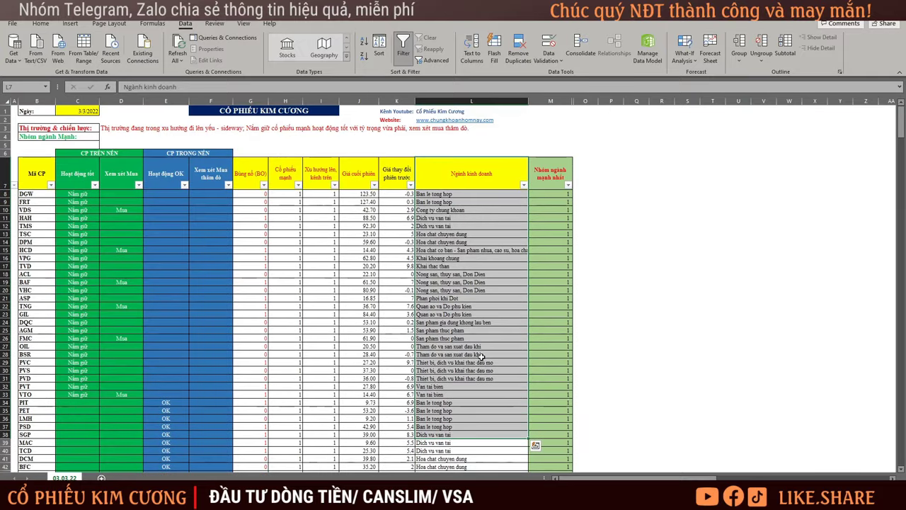
{"action": "left_click", "coordinate": [523, 185]}
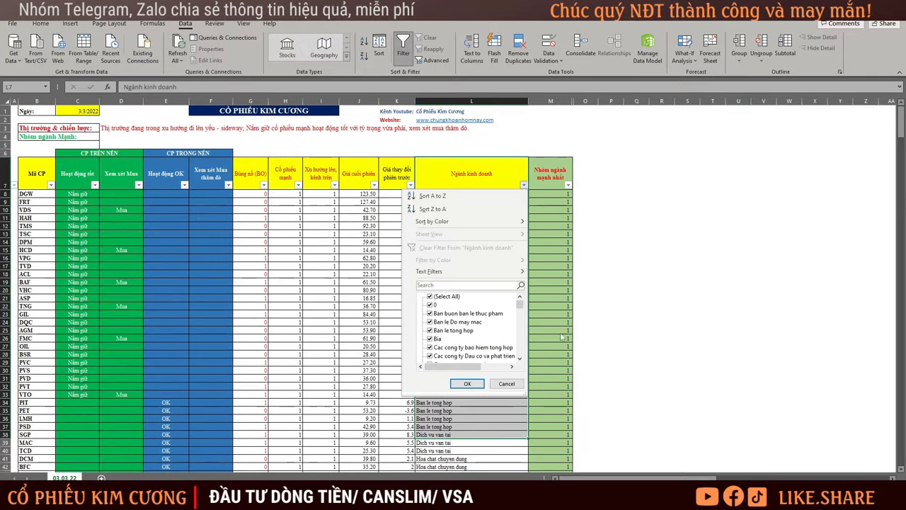
{"action": "left_click", "coordinate": [661, 317]}
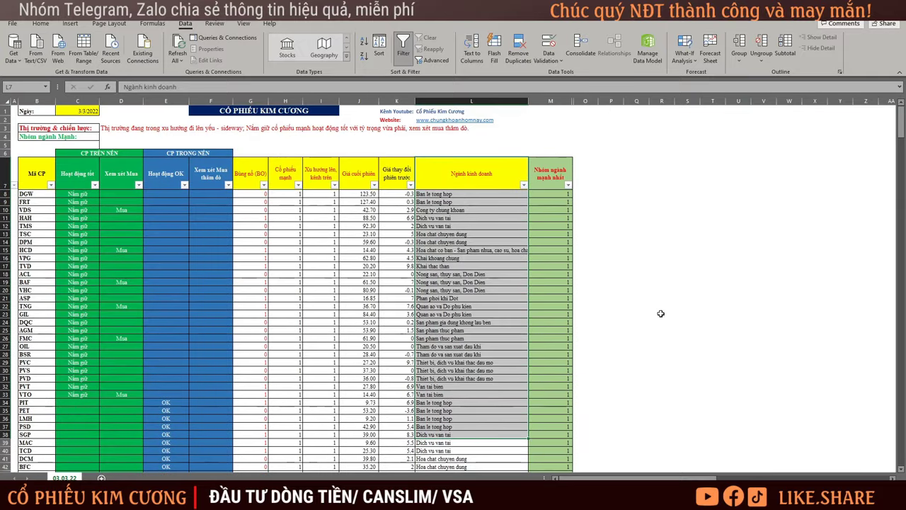
Filter the "Nhóm ngành mạnh nhất" column to show only the rows with the value 1
{"action": "left_click", "coordinate": [568, 185]}
{"action": "left_click", "coordinate": [461, 305]}
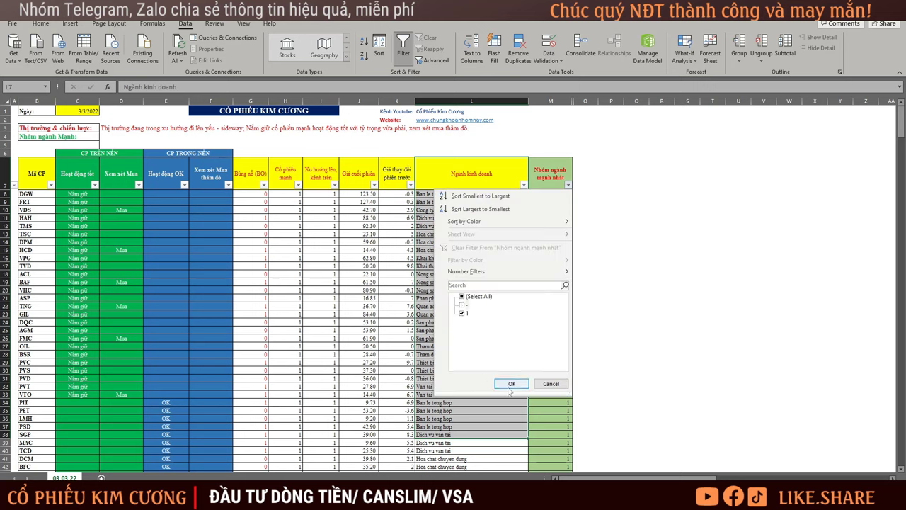
{"action": "left_click", "coordinate": [511, 383]}
Enlarge the "Ngành kinh doanh" filter list and review all the sectors in the filtered rows, leaving every sector included
{"action": "left_click", "coordinate": [523, 185]}
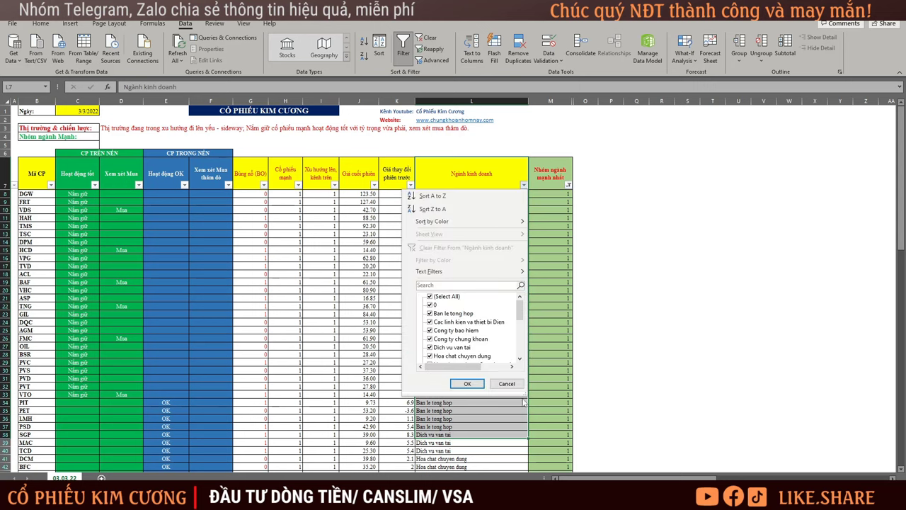
{"action": "left_click", "coordinate": [528, 401]}
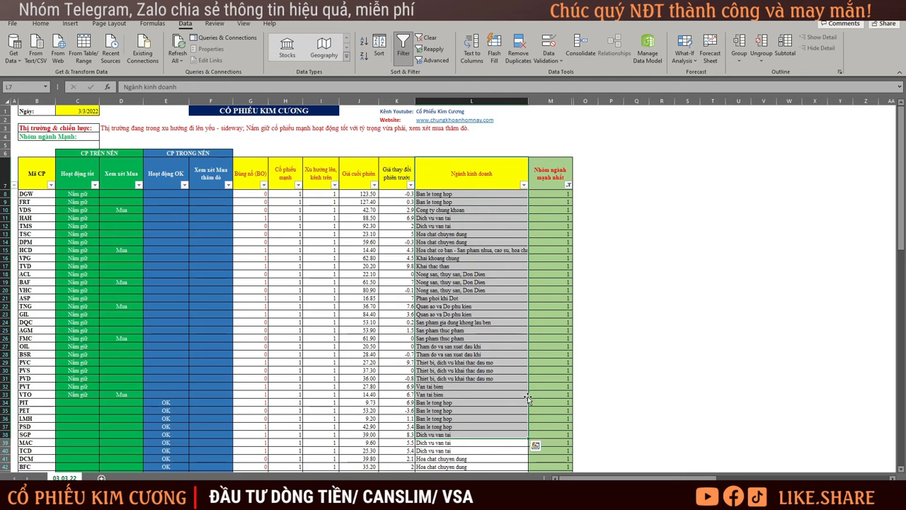
{"action": "left_click", "coordinate": [523, 185]}
{"action": "left_click_drag", "start_coordinate": [527, 395], "coordinate": [640, 471]}
{"action": "scroll", "coordinate": [627, 387], "scroll_direction": "down", "scroll_amount": 2}
{"action": "scroll", "coordinate": [627, 387], "scroll_direction": "up", "scroll_amount": 1}
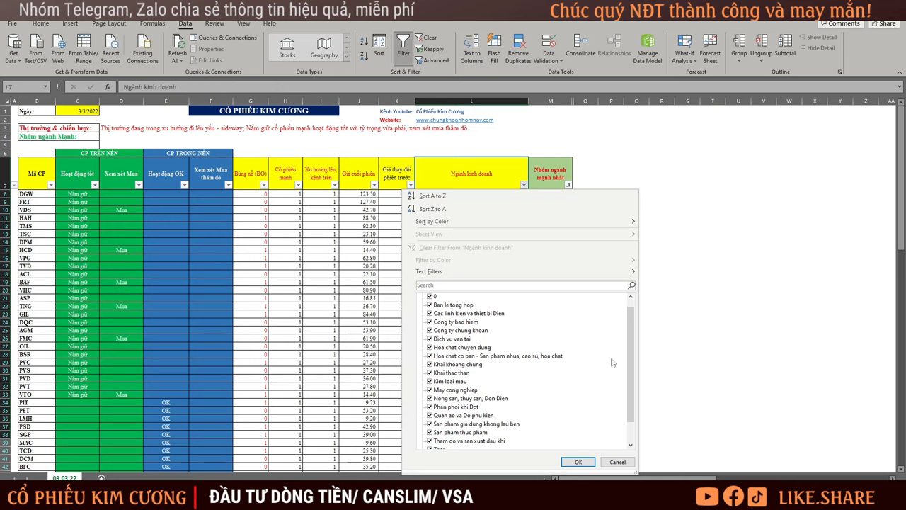
{"action": "left_click_drag", "start_coordinate": [632, 346], "coordinate": [635, 368]}
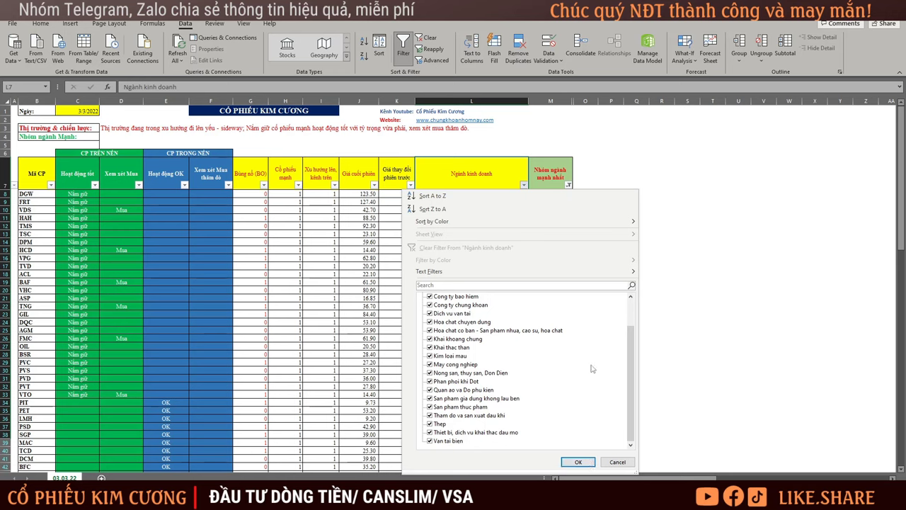
{"action": "left_click", "coordinate": [577, 461]}
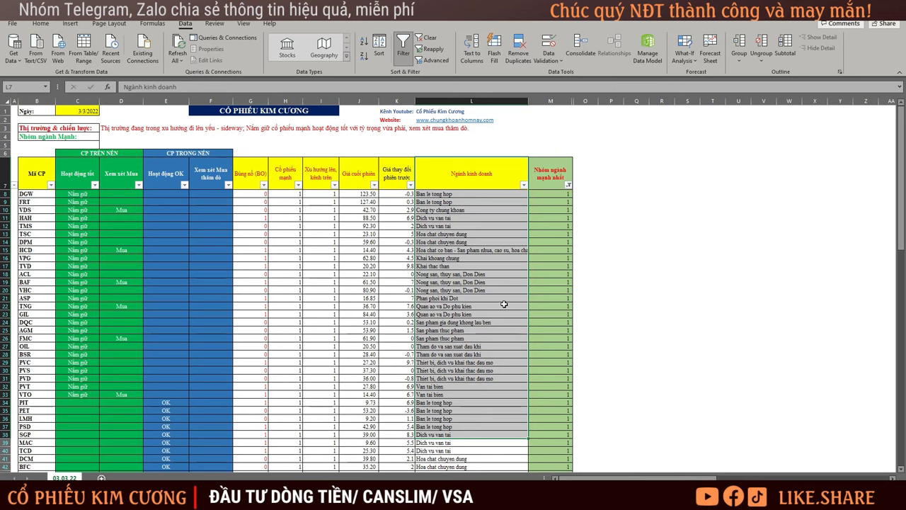
Select rows DGW through VTO (B8:M33) to examine the stocks marked "Nắm giữ"
{"action": "left_click", "coordinate": [506, 266]}
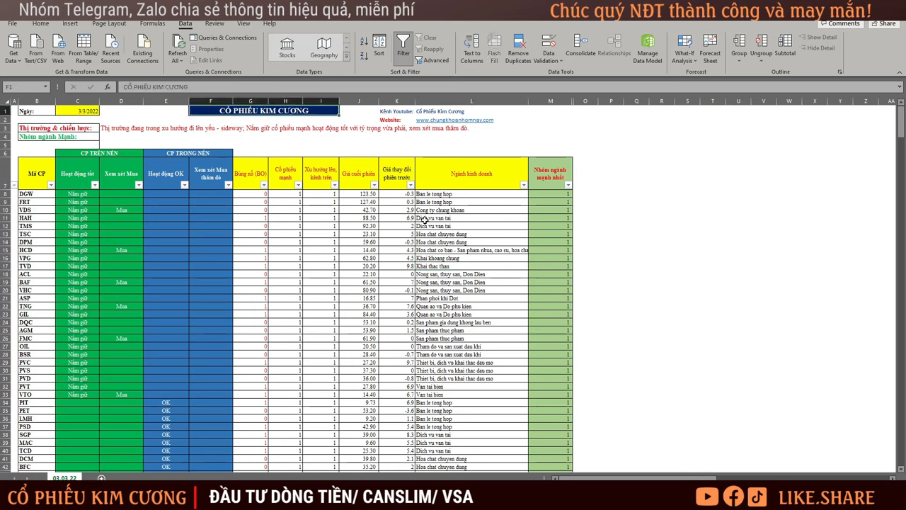
{"action": "left_click", "coordinate": [731, 220]}
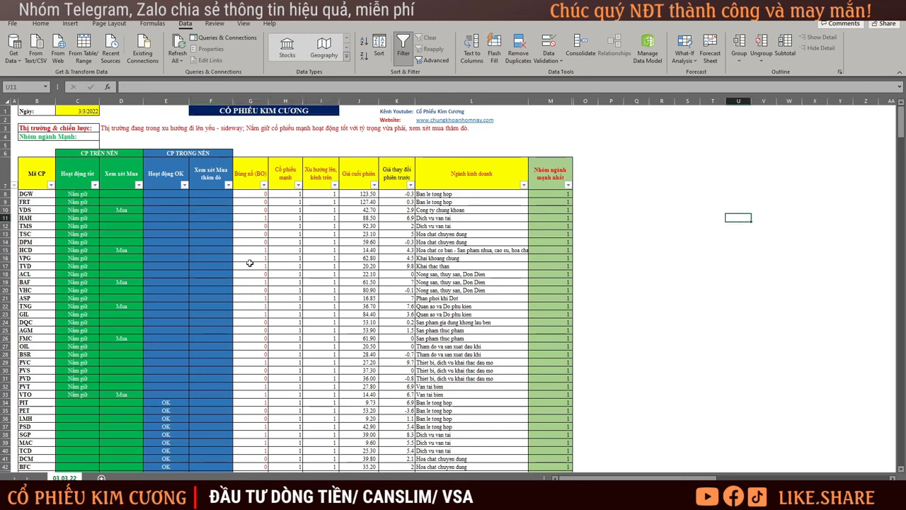
{"action": "left_click_drag", "start_coordinate": [76, 196], "coordinate": [559, 395]}
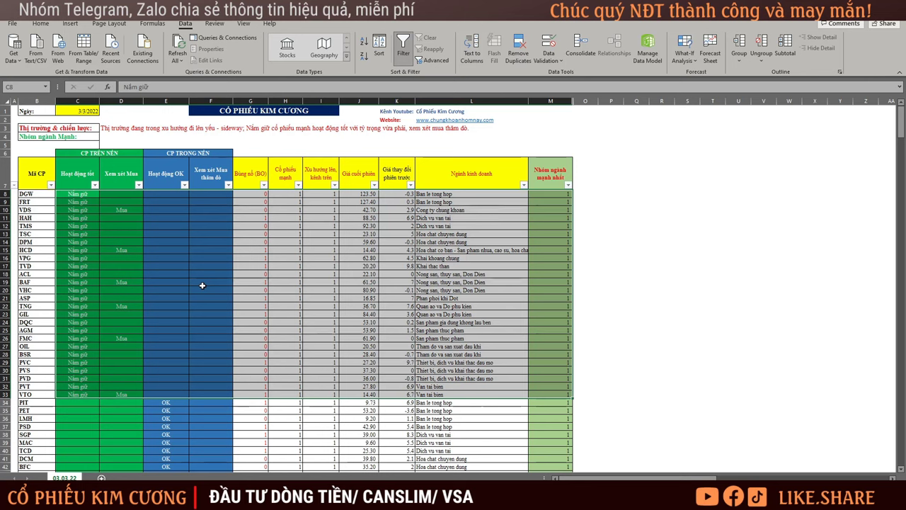
{"action": "left_click_drag", "start_coordinate": [40, 196], "coordinate": [552, 391]}
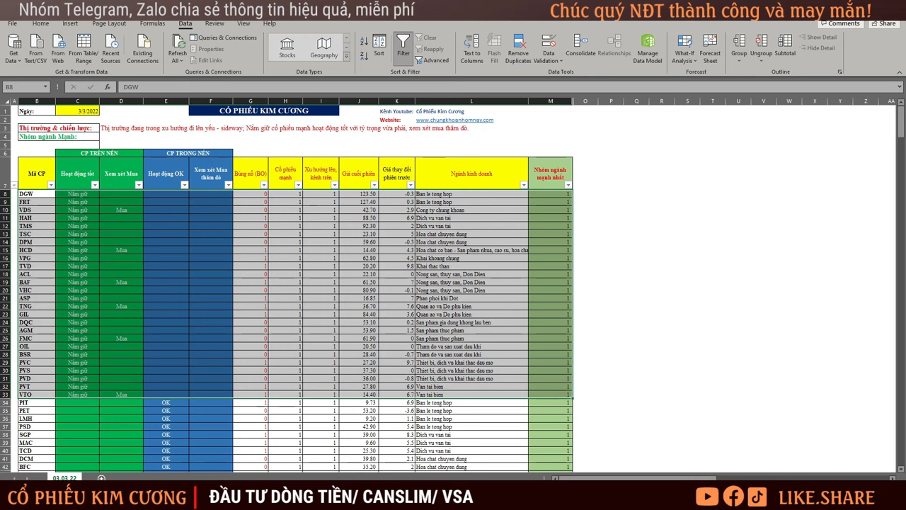
Open the workbook CP Kim Cương 14.02.2022 from the EXCEL GUI HANG NGAY folder
{"action": "mouse_move", "coordinate": [99, 499]}
{"action": "left_click", "coordinate": [138, 460]}
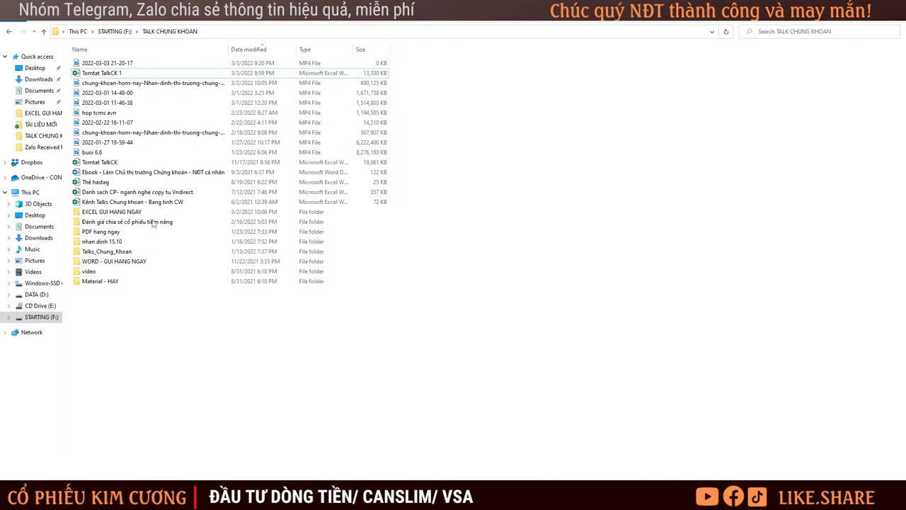
{"action": "double_click", "coordinate": [106, 212]}
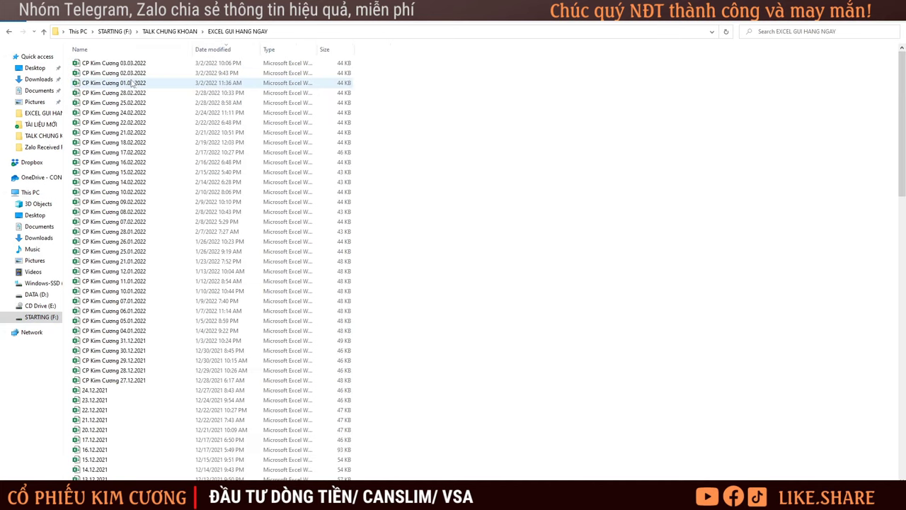
{"action": "left_click", "coordinate": [118, 241]}
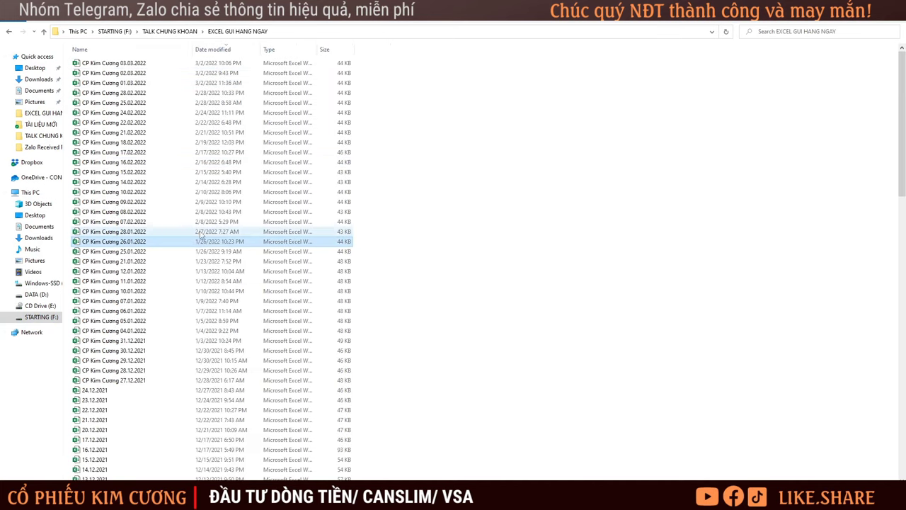
{"action": "double_click", "coordinate": [163, 182]}
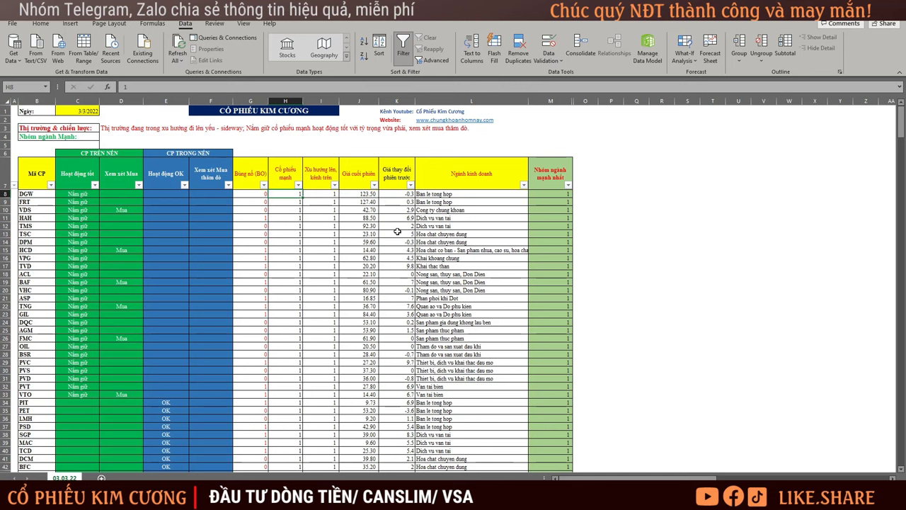
{"action": "left_click", "coordinate": [421, 234]}
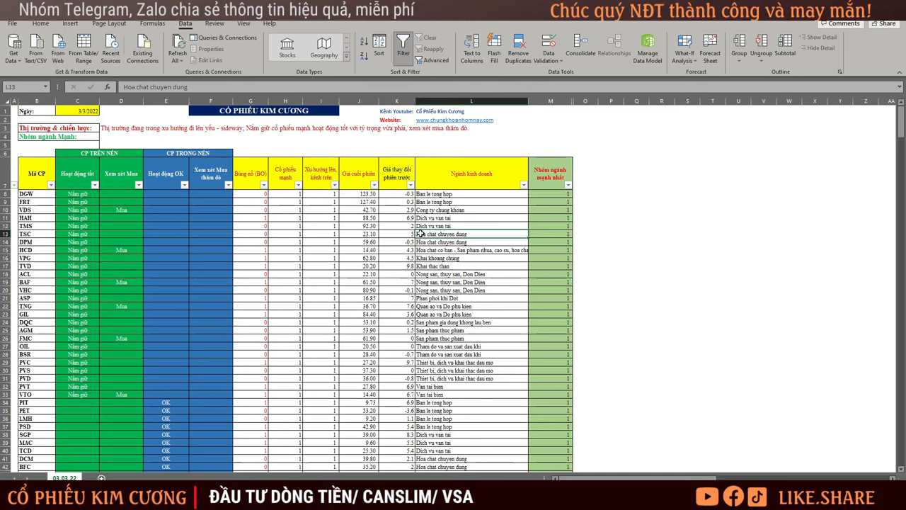
Examine the "Nắm giữ" entries under "Hoạt động tốt" and the neighbouring "Xem xét Mua" cells in the 14.02.22 sheet
{"action": "left_click", "coordinate": [79, 196]}
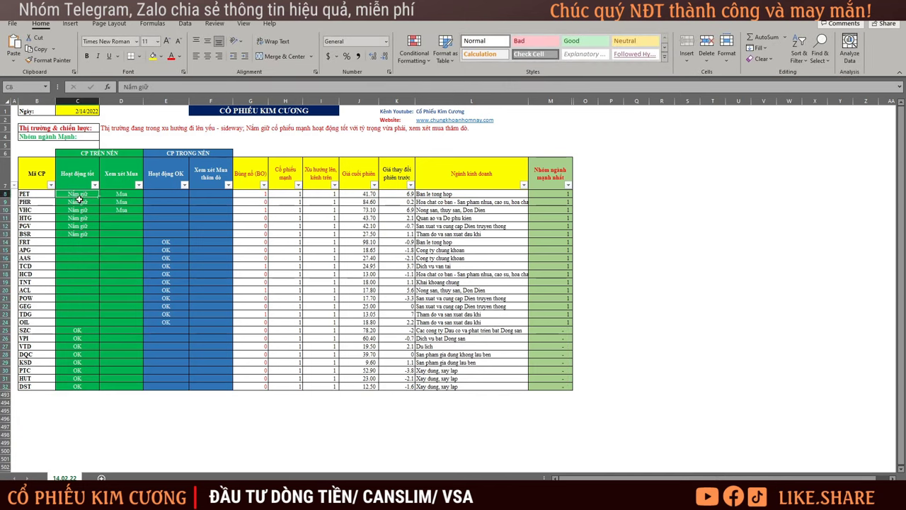
{"action": "left_click_drag", "start_coordinate": [79, 201], "coordinate": [85, 244]}
{"action": "left_click_drag", "start_coordinate": [131, 219], "coordinate": [124, 249]}
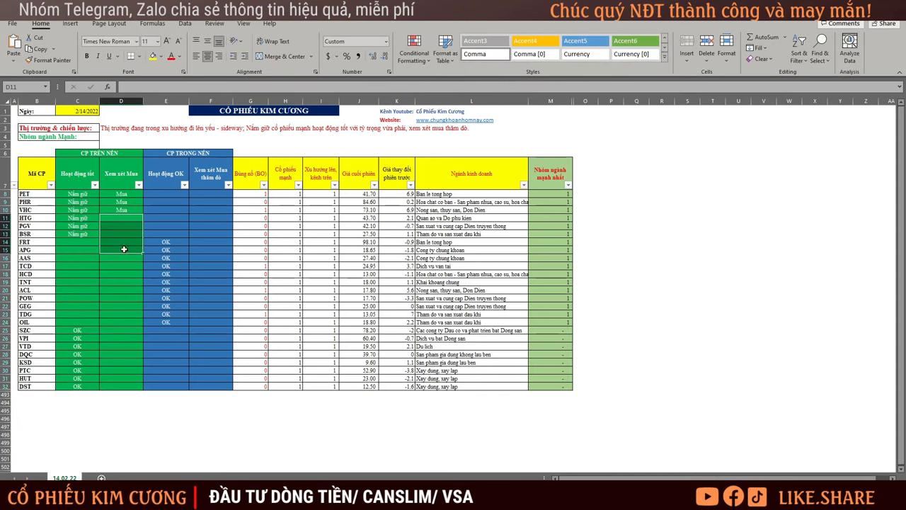
{"action": "left_click_drag", "start_coordinate": [79, 197], "coordinate": [80, 234]}
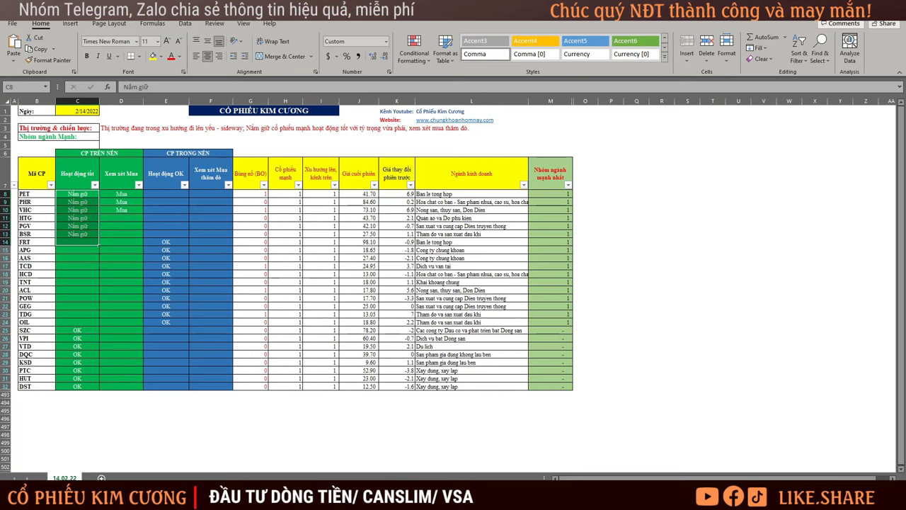
Return to the 03.03.22 workbook and examine the "CP TRÊN NỀN" and "CP TRONG NỀN" column groups down the stock list
{"action": "key", "text": "ctrl+Tab"}
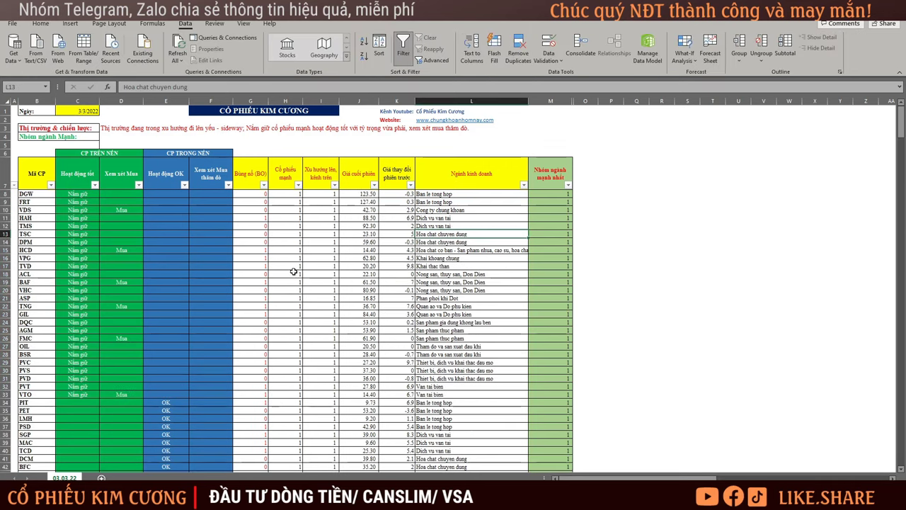
{"action": "left_click", "coordinate": [159, 261]}
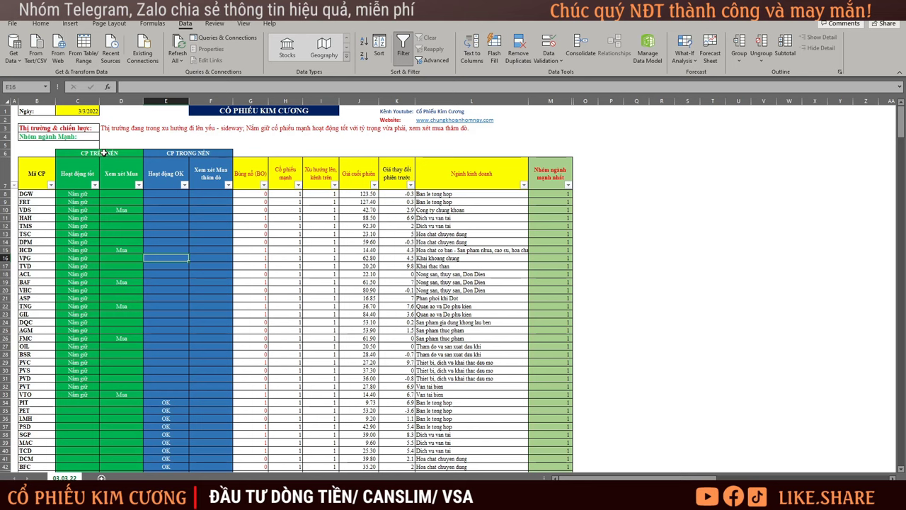
{"action": "left_click_drag", "start_coordinate": [106, 154], "coordinate": [106, 277]}
{"action": "left_click_drag", "start_coordinate": [165, 155], "coordinate": [163, 296]}
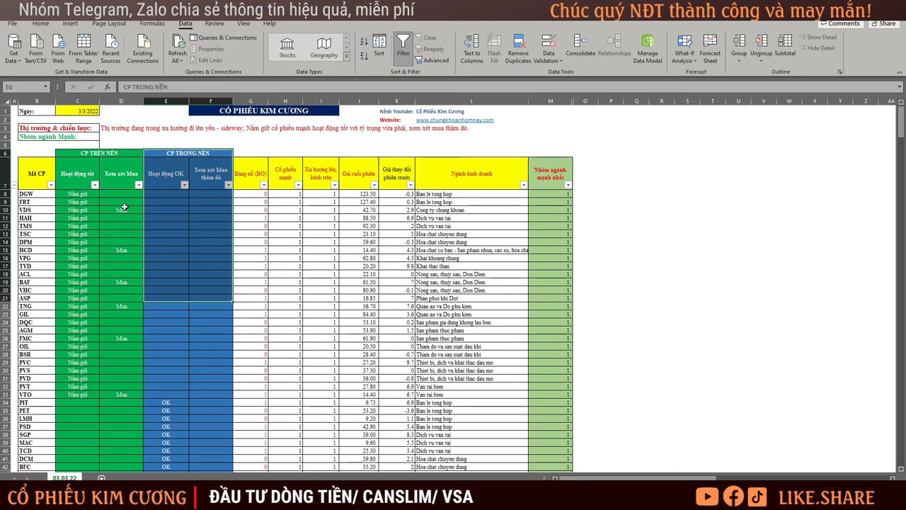
{"action": "left_click_drag", "start_coordinate": [109, 154], "coordinate": [111, 435]}
{"action": "scroll", "coordinate": [110, 425], "scroll_direction": "down", "scroll_amount": 4}
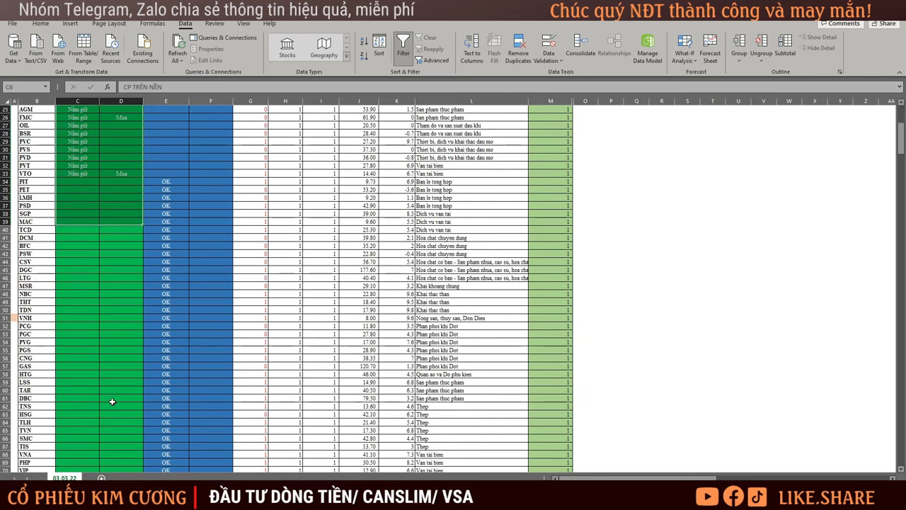
Filter the "Hoạt động tốt" column of the 03.03.22 sheet to show only "Nắm giữ" stocks
{"action": "scroll", "coordinate": [117, 395], "scroll_direction": "up", "scroll_amount": 5}
{"action": "scroll", "coordinate": [122, 399], "scroll_direction": "down", "scroll_amount": 5}
{"action": "scroll", "coordinate": [122, 400], "scroll_direction": "up", "scroll_amount": 5}
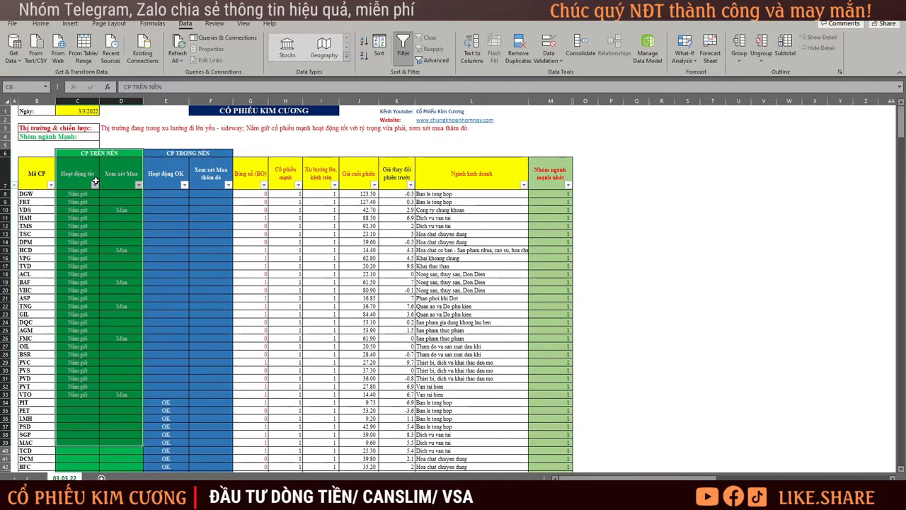
{"action": "left_click", "coordinate": [94, 185]}
{"action": "left_click", "coordinate": [46, 296]}
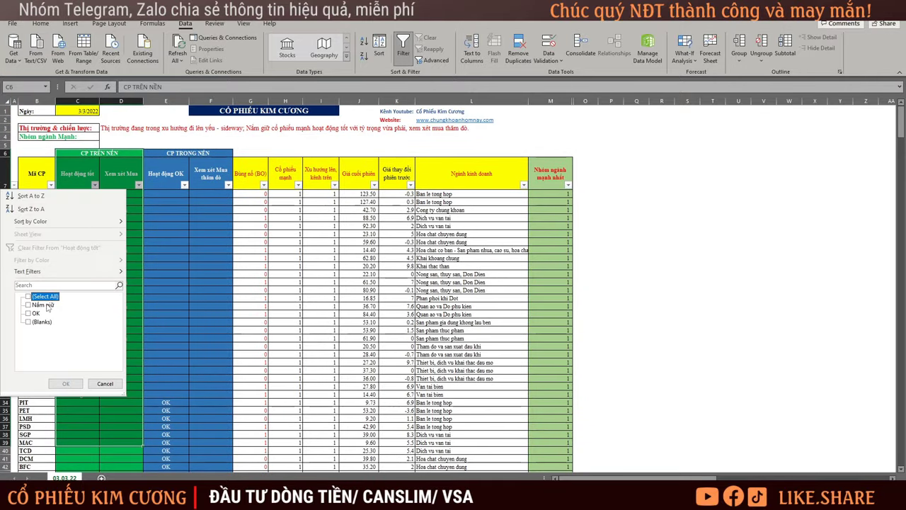
{"action": "left_click", "coordinate": [44, 305]}
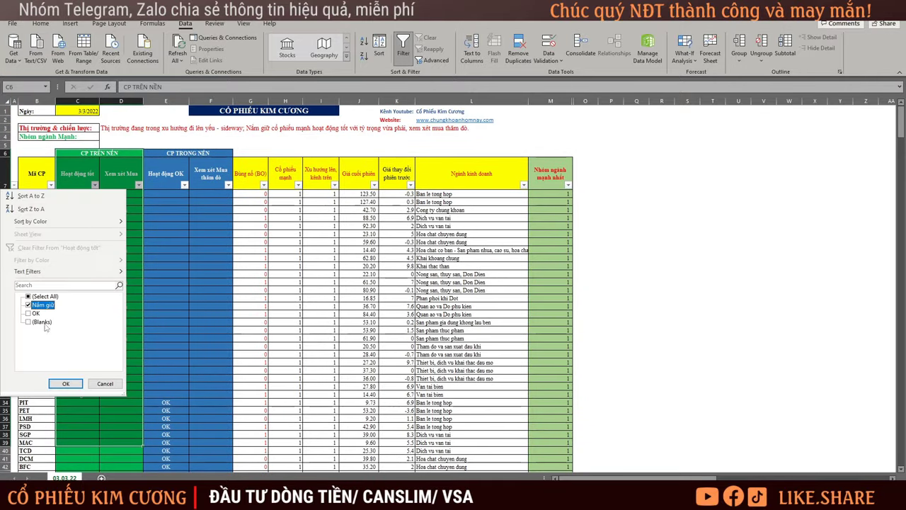
{"action": "left_click", "coordinate": [66, 383]}
Examine the filtered stocks' "Nhóm ngành mạnh nhất" and "Hoạt động tốt" columns from DGW through VTO
{"action": "left_click_drag", "start_coordinate": [555, 194], "coordinate": [555, 394]}
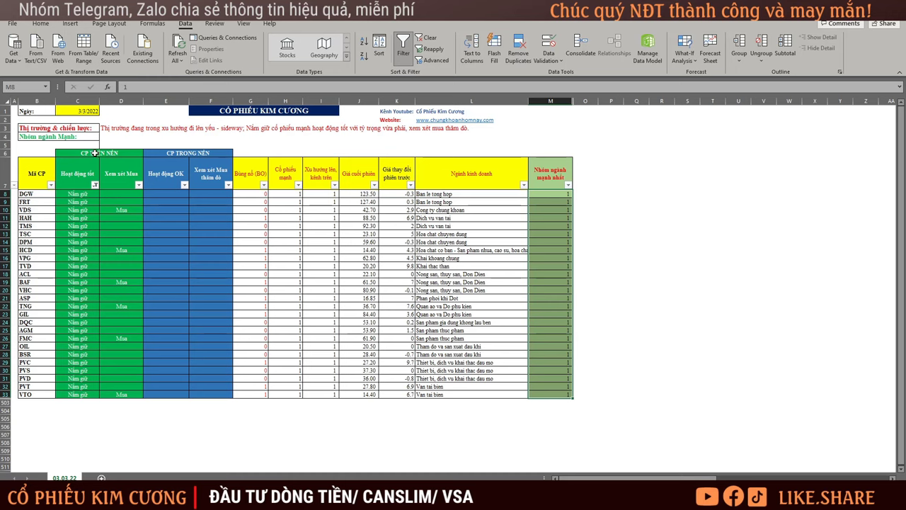
{"action": "left_click_drag", "start_coordinate": [81, 217], "coordinate": [79, 394]}
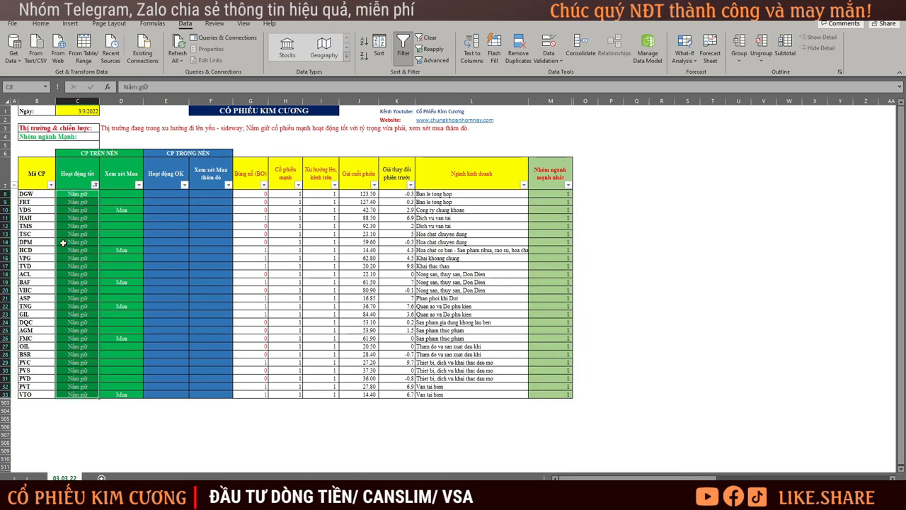
{"action": "left_click", "coordinate": [77, 193]}
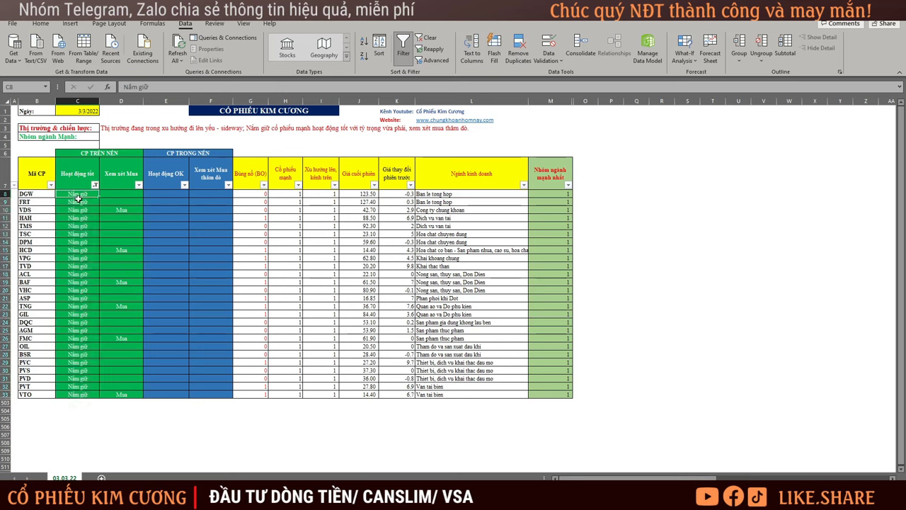
{"action": "left_click_drag", "start_coordinate": [77, 199], "coordinate": [72, 393]}
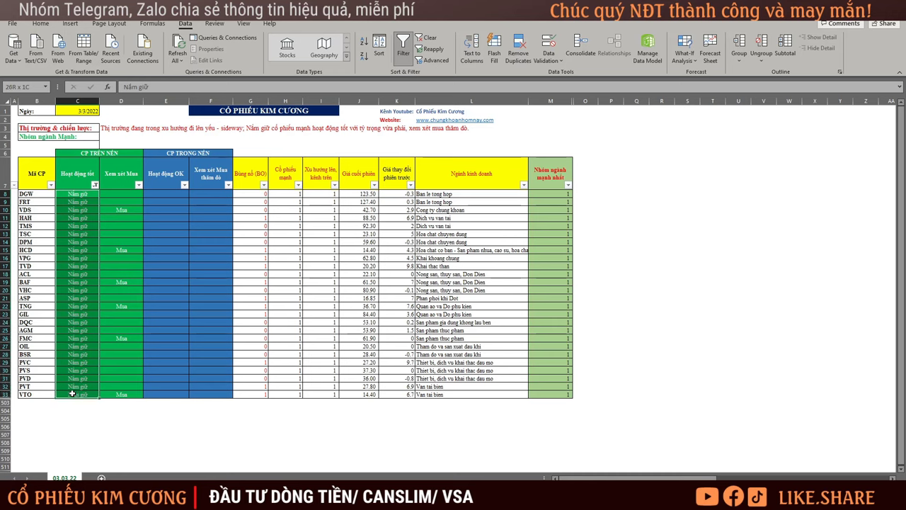
{"action": "left_click", "coordinate": [120, 402]}
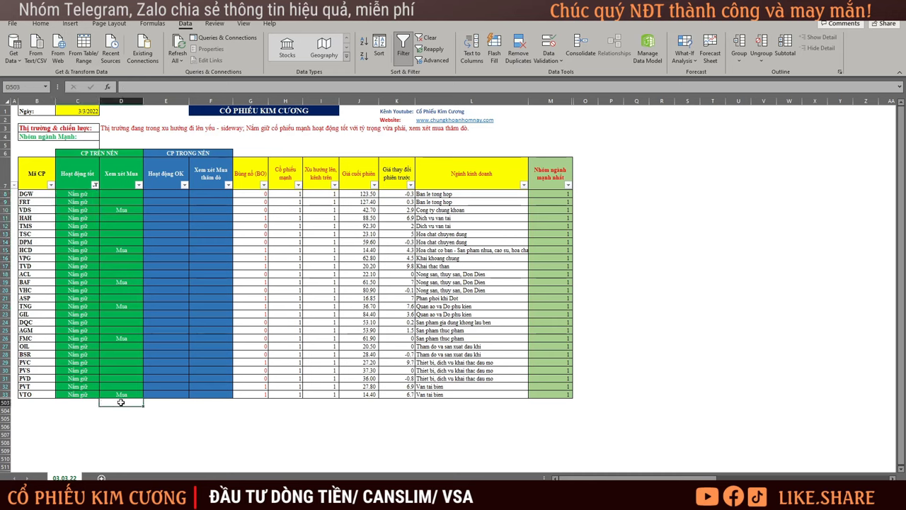
{"action": "left_click", "coordinate": [171, 423]}
Filter the "Xem xét Mua" column to "Mua" and examine the remaining rows from VDS through VTO
{"action": "left_click", "coordinate": [138, 184]}
{"action": "left_click", "coordinate": [49, 313]}
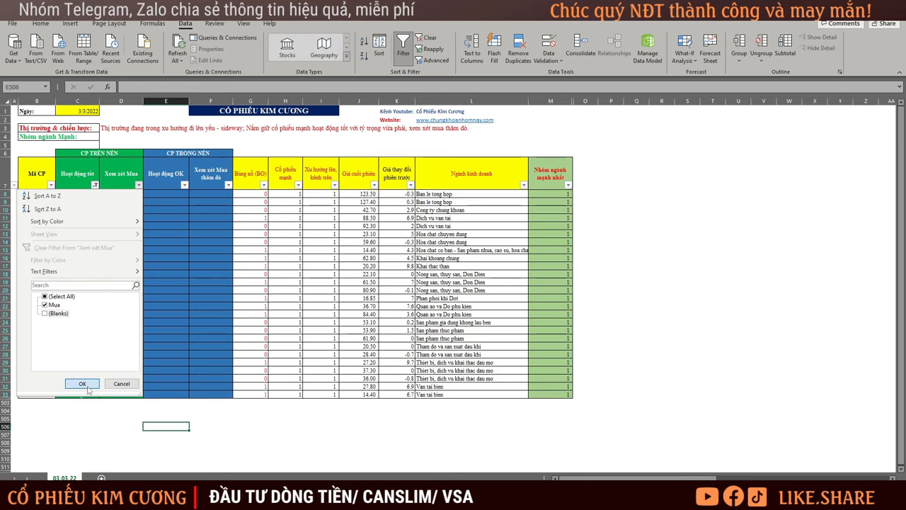
{"action": "left_click", "coordinate": [85, 383]}
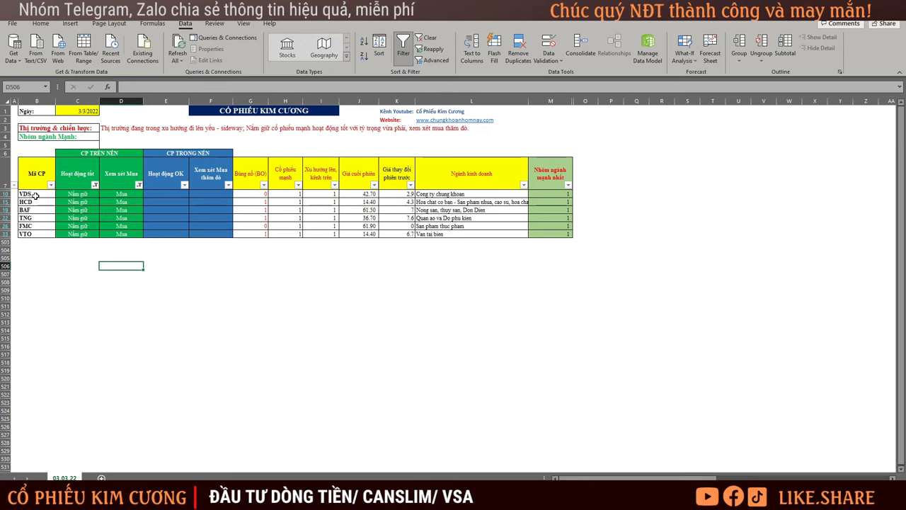
{"action": "left_click_drag", "start_coordinate": [37, 196], "coordinate": [116, 194]}
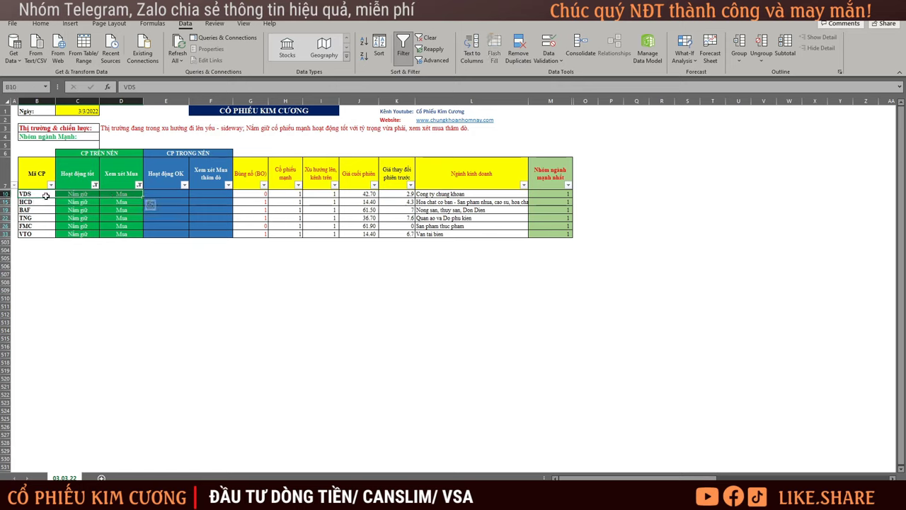
{"action": "left_click_drag", "start_coordinate": [37, 202], "coordinate": [110, 203]}
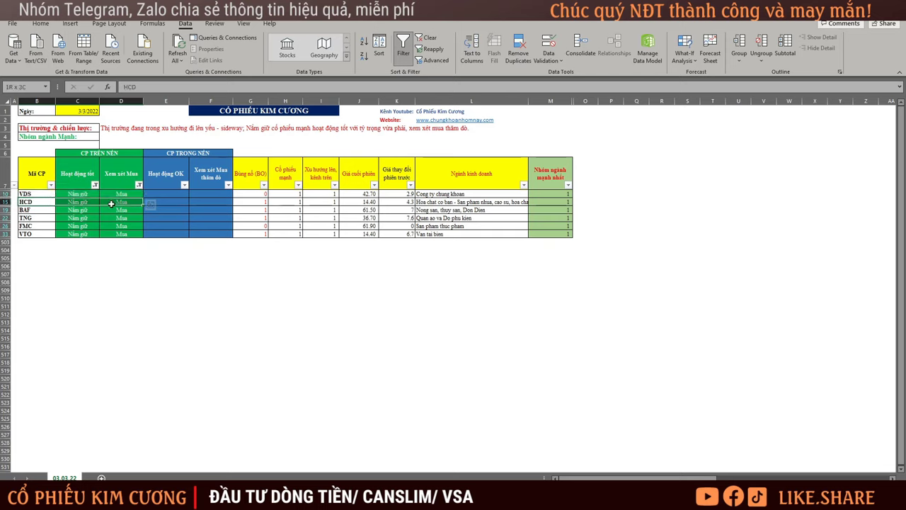
{"action": "left_click_drag", "start_coordinate": [39, 210], "coordinate": [85, 226]}
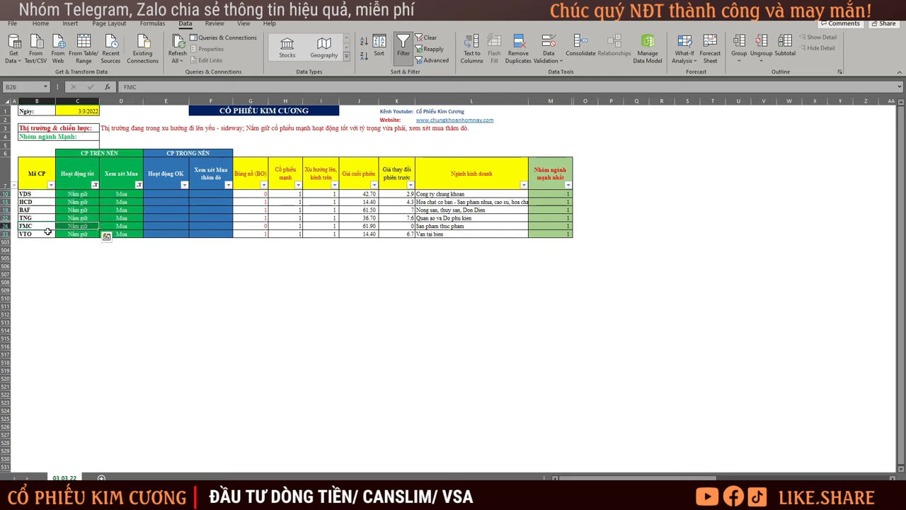
{"action": "left_click", "coordinate": [146, 282]}
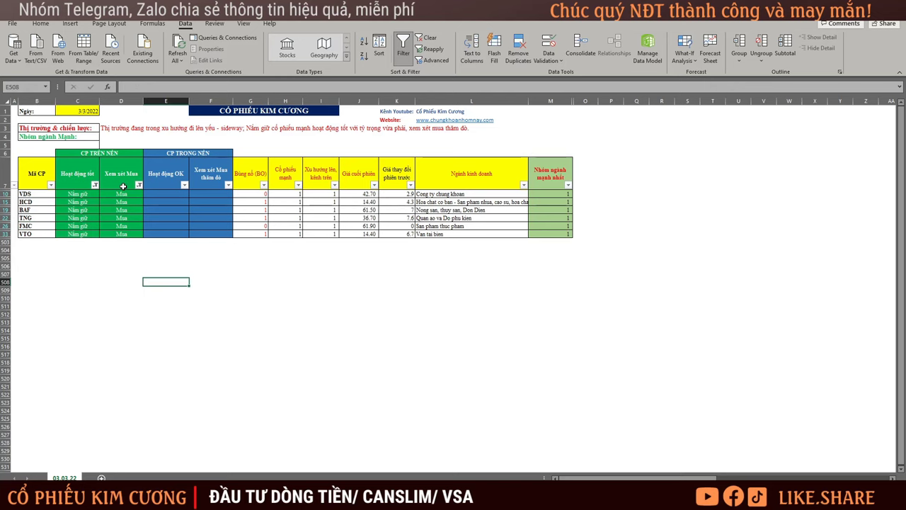
{"action": "left_click", "coordinate": [130, 264]}
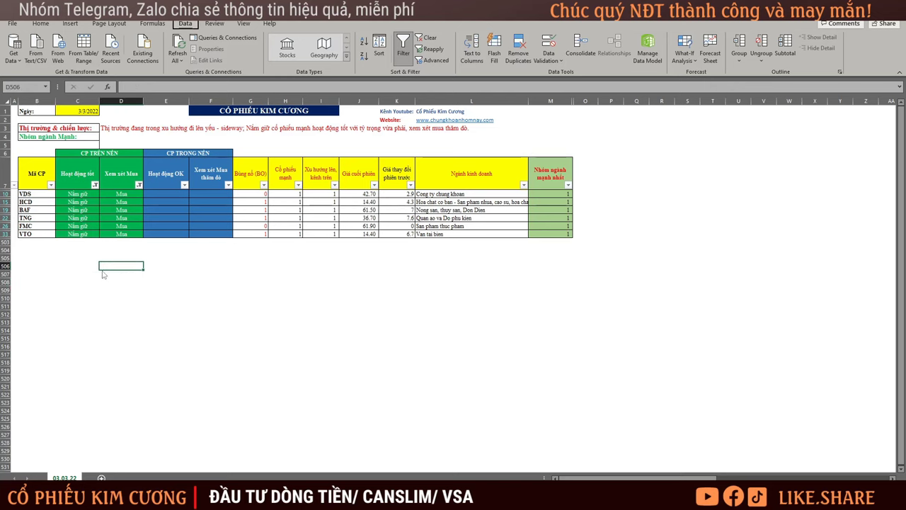
Remove the current filters and filter the "Hoạt động tốt" column to show only "OK" stocks
{"action": "key", "text": "ctrl+z"}
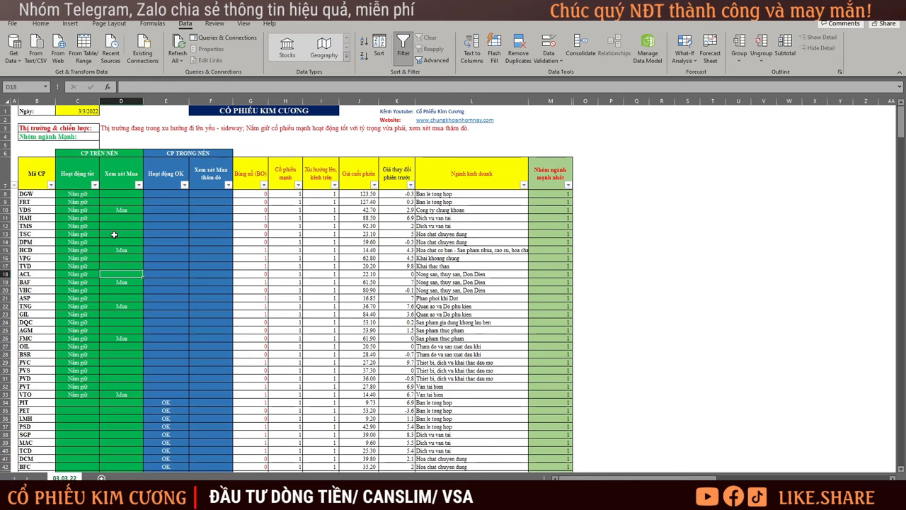
{"action": "left_click", "coordinate": [95, 185]}
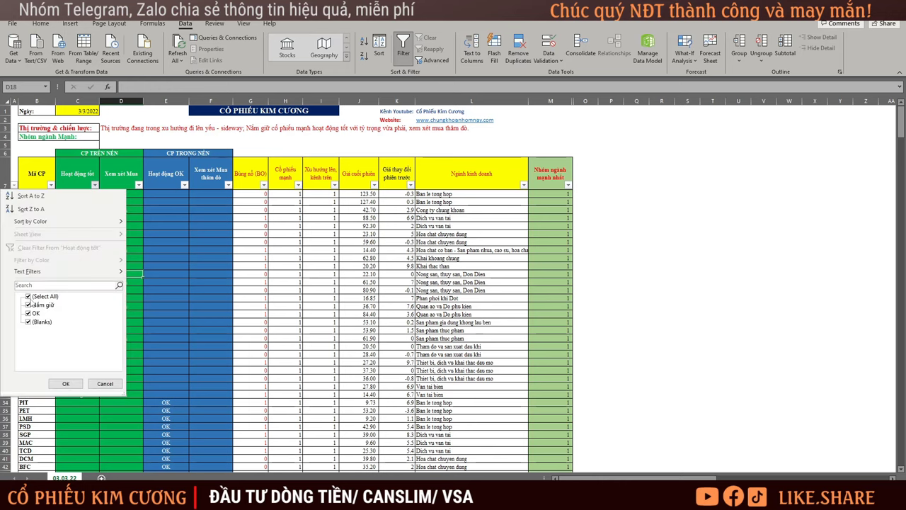
{"action": "left_click", "coordinate": [28, 296]}
{"action": "left_click", "coordinate": [28, 313]}
{"action": "left_click", "coordinate": [65, 383]}
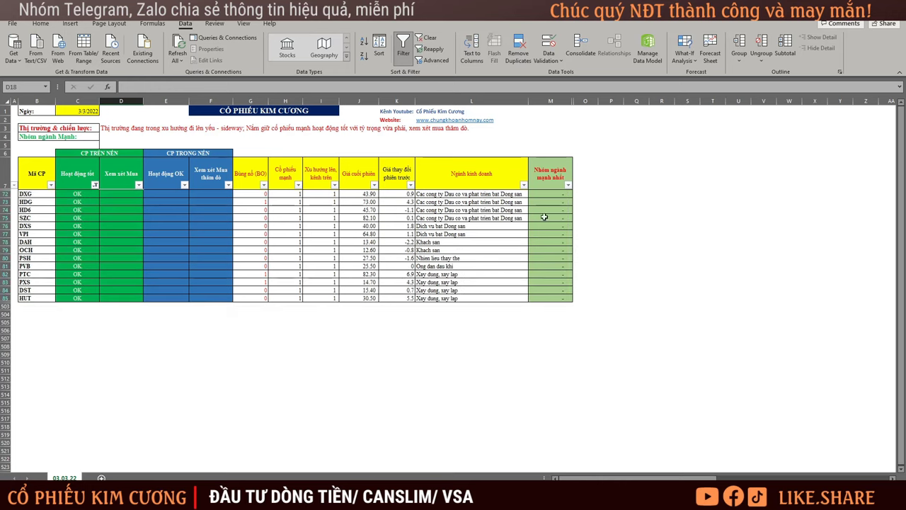
Examine the "Nhóm ngành mạnh nhất" and "Hoạt động tốt" columns for the stocks DXG through HUT
{"action": "left_click_drag", "start_coordinate": [546, 193], "coordinate": [542, 314]}
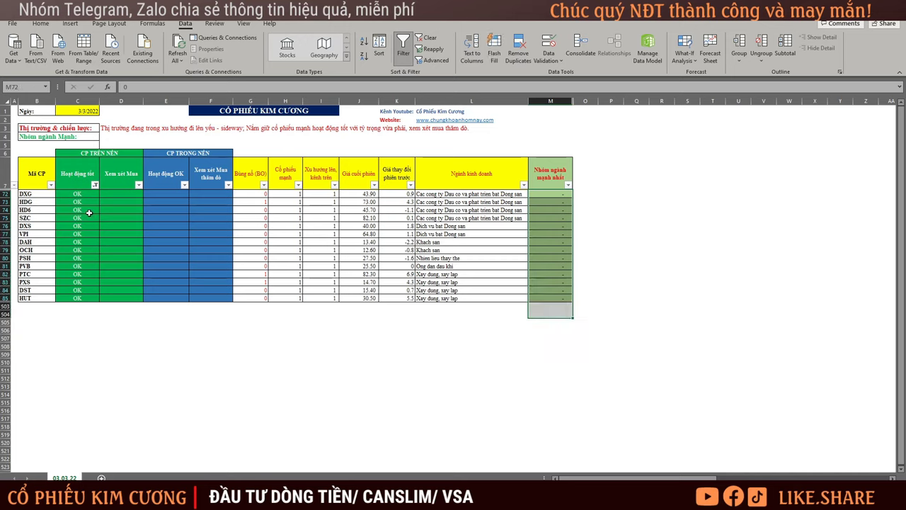
{"action": "left_click_drag", "start_coordinate": [77, 193], "coordinate": [76, 298]}
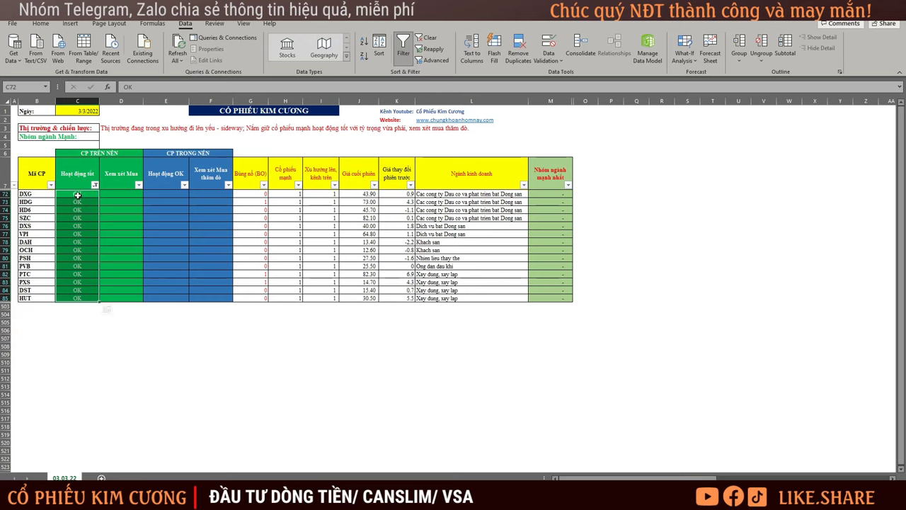
{"action": "left_click_drag", "start_coordinate": [77, 196], "coordinate": [82, 306]}
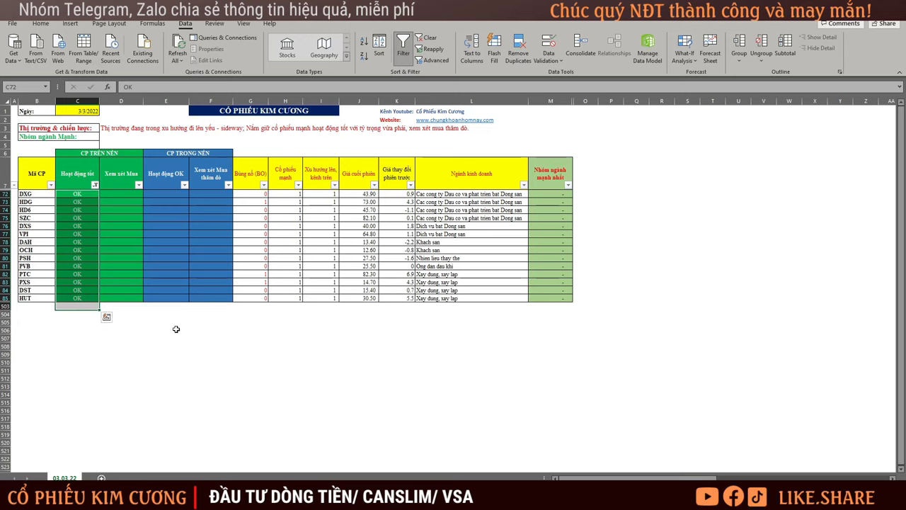
{"action": "left_click", "coordinate": [240, 387]}
Clear the "Hoạt động tốt" filter and filter the "Hoạt động OK" column to show only "OK" stocks
{"action": "key", "text": "alt+a"}
{"action": "key", "text": "c"}
{"action": "left_click", "coordinate": [164, 355]}
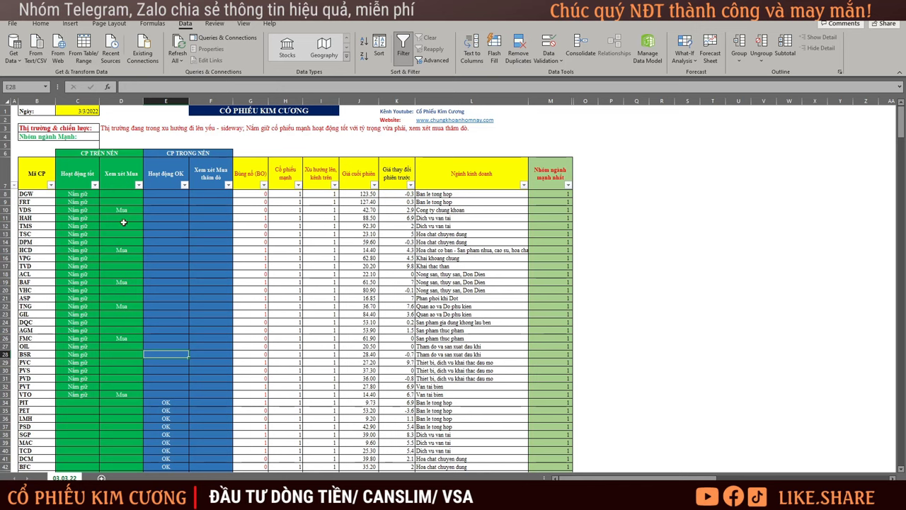
{"action": "left_click", "coordinate": [184, 185]}
{"action": "left_click", "coordinate": [104, 313]}
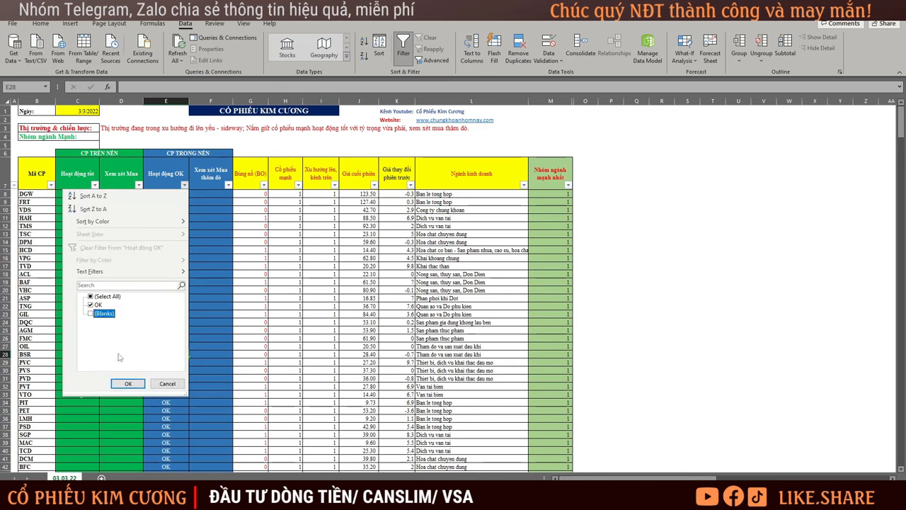
{"action": "left_click", "coordinate": [128, 384]}
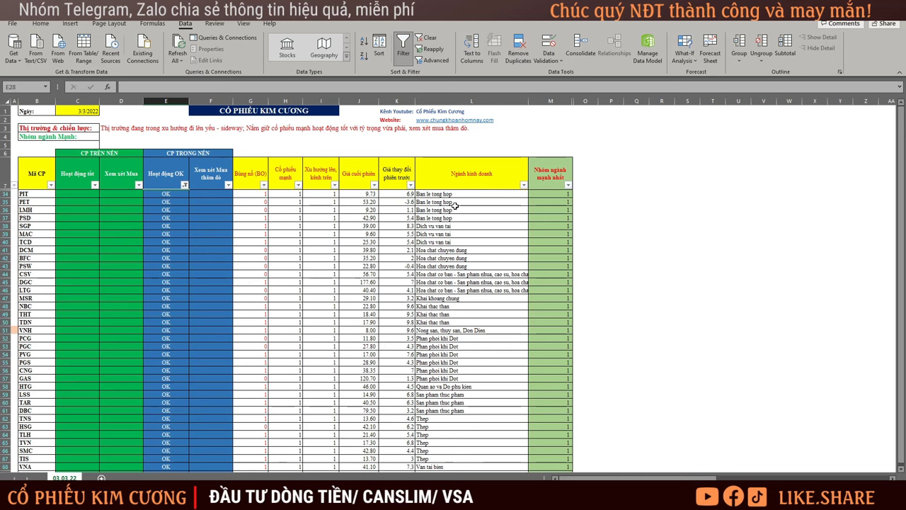
Examine the "Ngành kinh doanh" sectors and "Hoạt động OK" entries of the filtered "CP TRONG NỀN" stocks
{"action": "left_click_drag", "start_coordinate": [455, 205], "coordinate": [522, 386]}
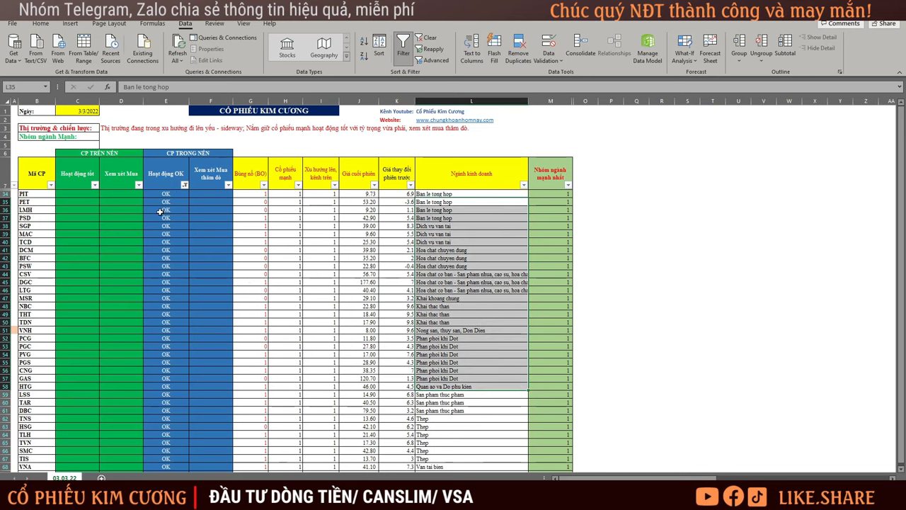
{"action": "left_click_drag", "start_coordinate": [165, 196], "coordinate": [163, 321]}
{"action": "scroll", "coordinate": [164, 321], "scroll_direction": "down", "scroll_amount": 2}
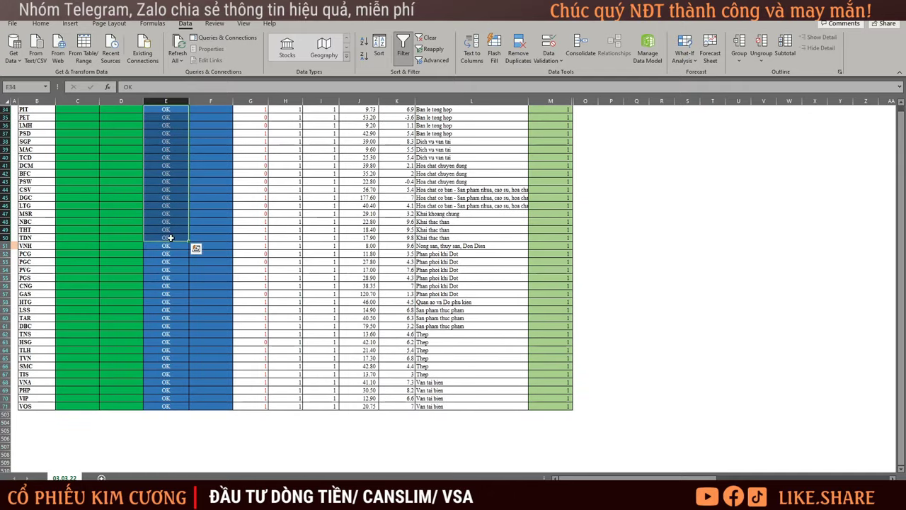
{"action": "left_click_drag", "start_coordinate": [173, 218], "coordinate": [169, 302]}
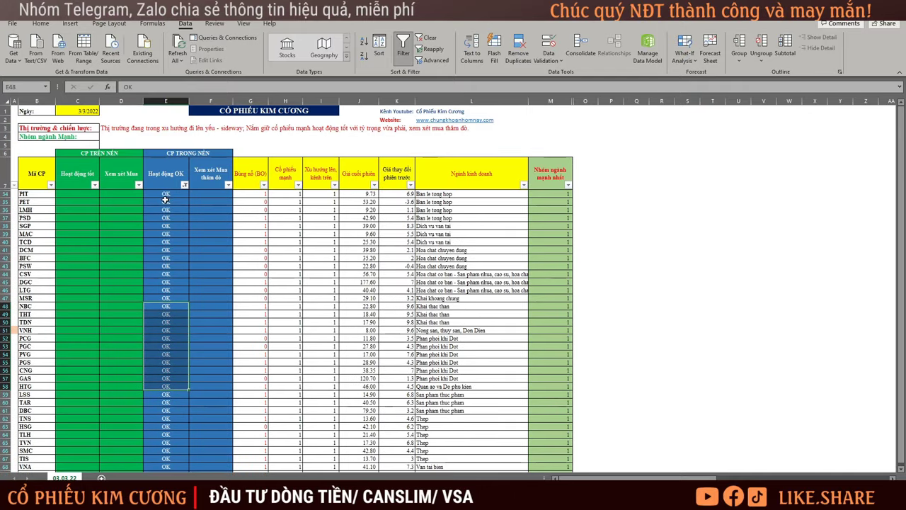
{"action": "left_click_drag", "start_coordinate": [173, 201], "coordinate": [170, 281]}
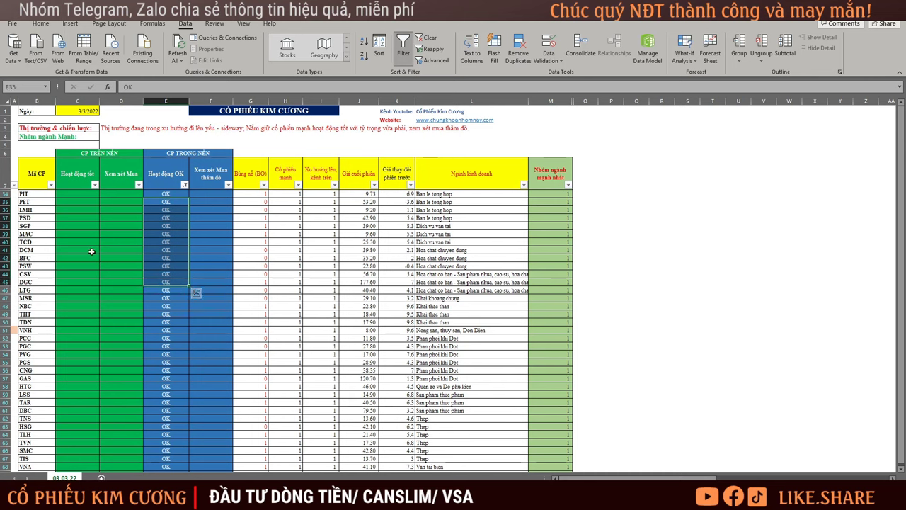
{"action": "left_click_drag", "start_coordinate": [92, 252], "coordinate": [191, 396]}
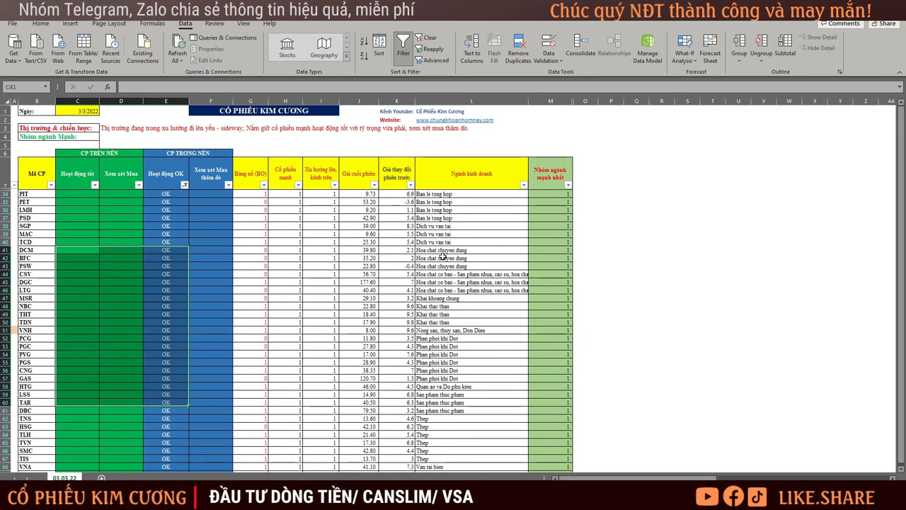
{"action": "left_click", "coordinate": [432, 235]}
{"action": "left_click", "coordinate": [432, 313]}
{"action": "left_click", "coordinate": [430, 354]}
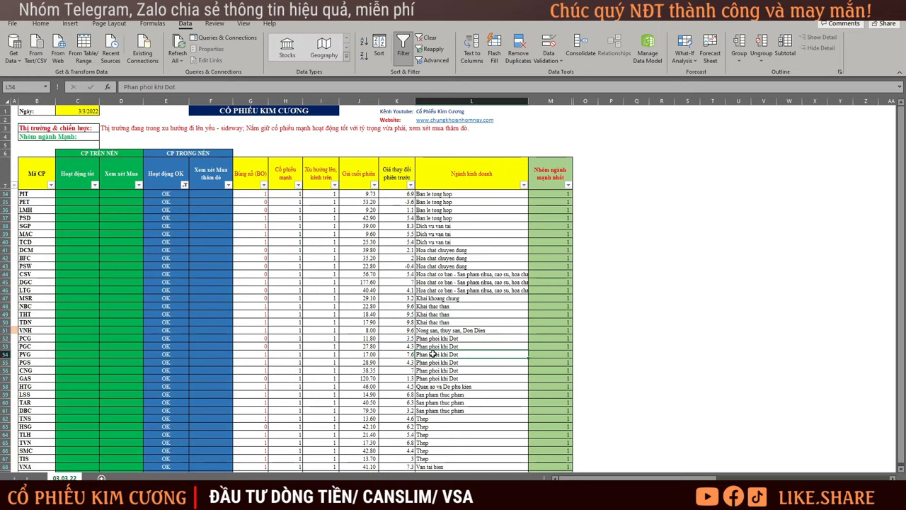
Compare the "Hoạt động OK" entries with the "CP TRÊN NỀN" columns, and remove the filter to restore the full stock list
{"action": "scroll", "coordinate": [430, 332], "scroll_direction": "down", "scroll_amount": 5}
{"action": "scroll", "coordinate": [139, 314], "scroll_direction": "up", "scroll_amount": 1}
{"action": "left_click_drag", "start_coordinate": [165, 201], "coordinate": [166, 378]}
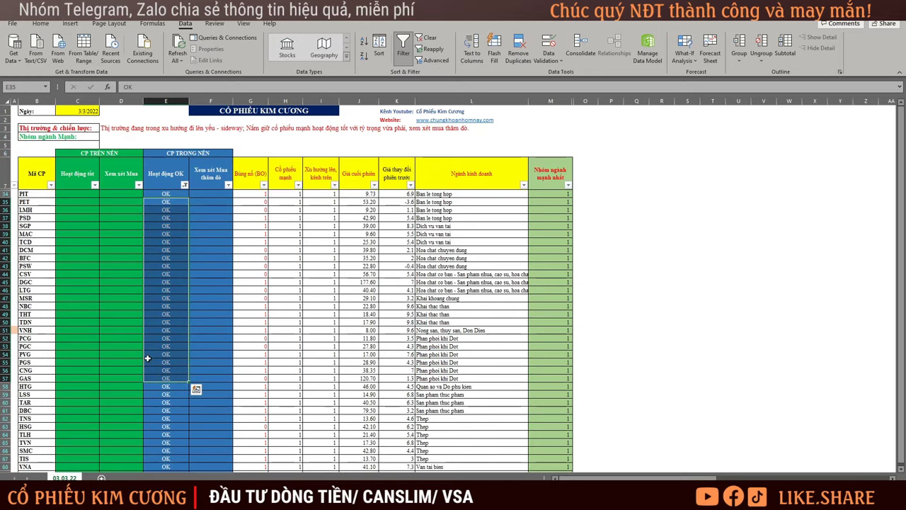
{"action": "left_click_drag", "start_coordinate": [68, 164], "coordinate": [121, 290]}
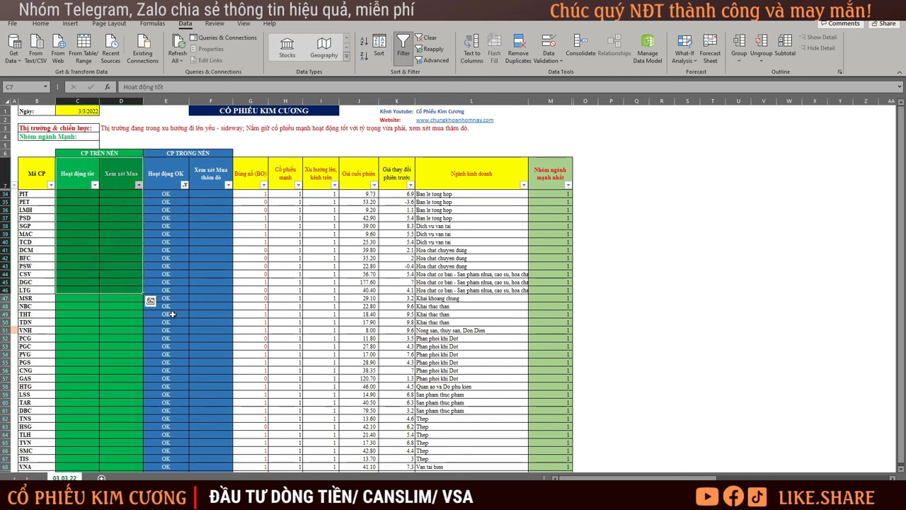
{"action": "key", "text": "ctrl+z"}
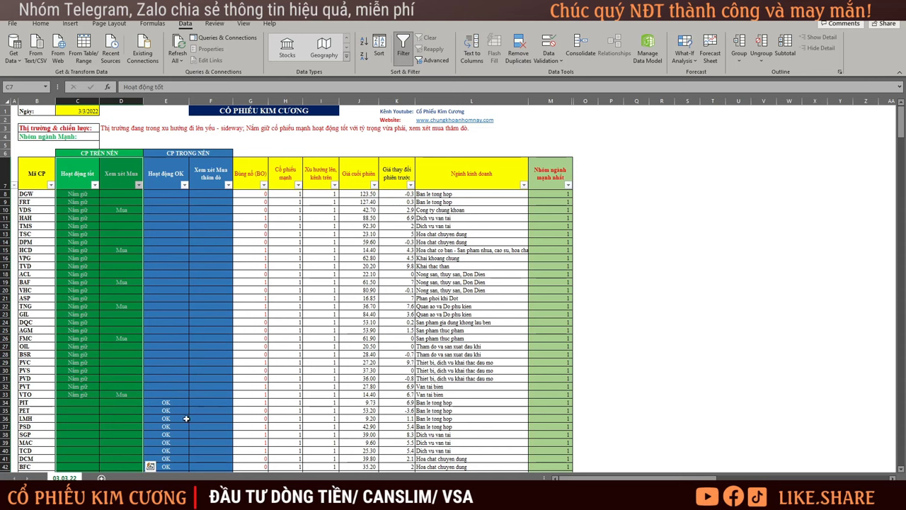
Switch to the VNINDEX chart in AmiBroker and widen the Analysis5 pane to expose more result columns
{"action": "key", "text": "alt+Tab"}
{"action": "left_click", "coordinate": [752, 113]}
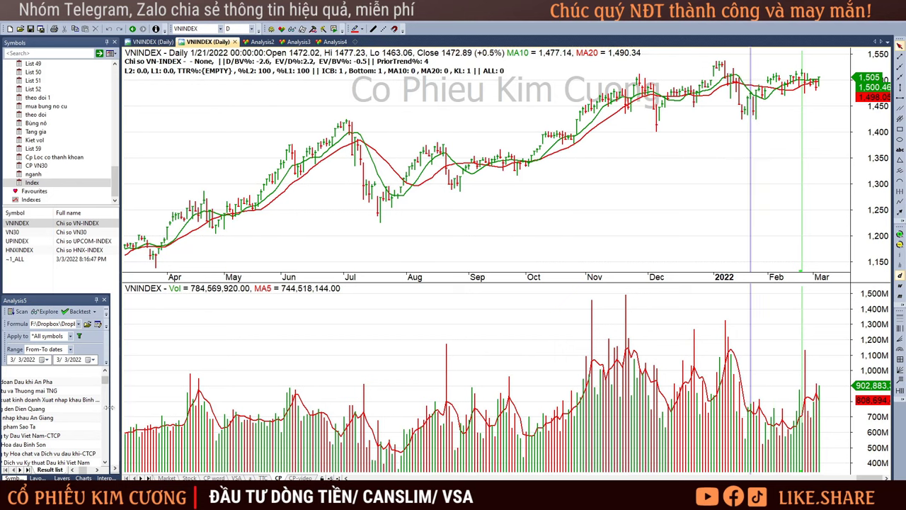
{"action": "left_click_drag", "start_coordinate": [110, 408], "coordinate": [574, 405]}
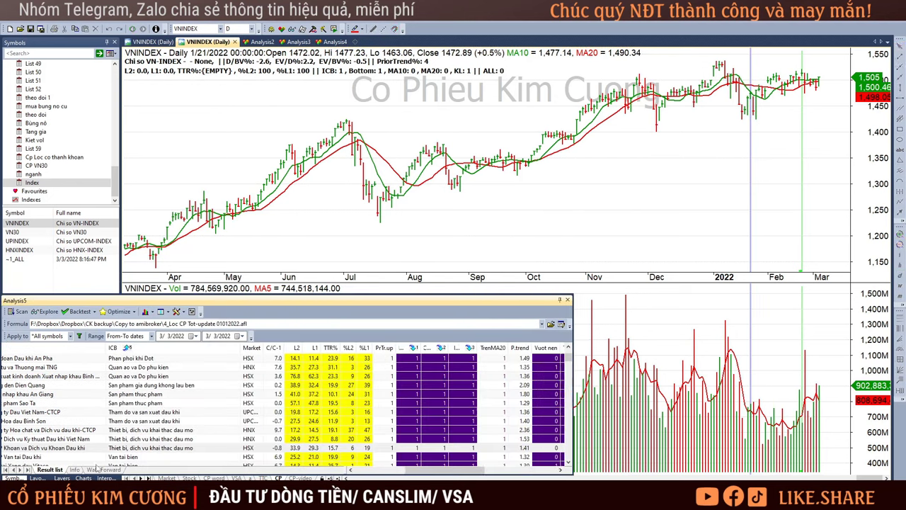
Switch to the "EXCEL GUI HANG NGAY" folder in File Explorer and open the "CP Kim Cương 21.02.2022" workbook
{"action": "left_click", "coordinate": [101, 499]}
{"action": "left_click", "coordinate": [167, 466]}
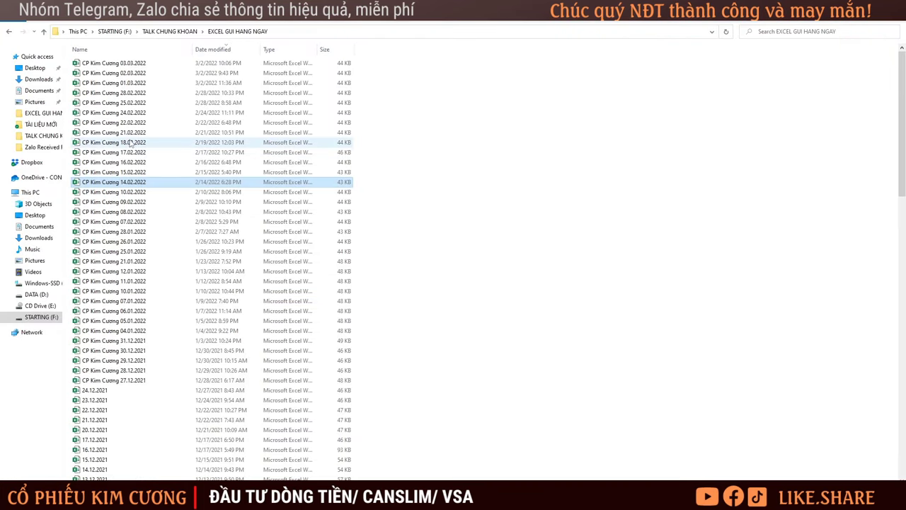
{"action": "double_click", "coordinate": [221, 172]}
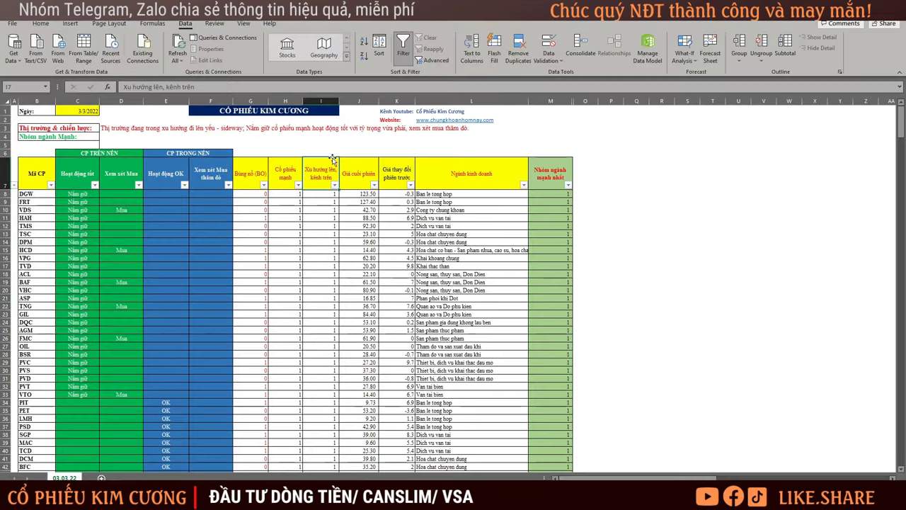
{"action": "left_click", "coordinate": [359, 137]}
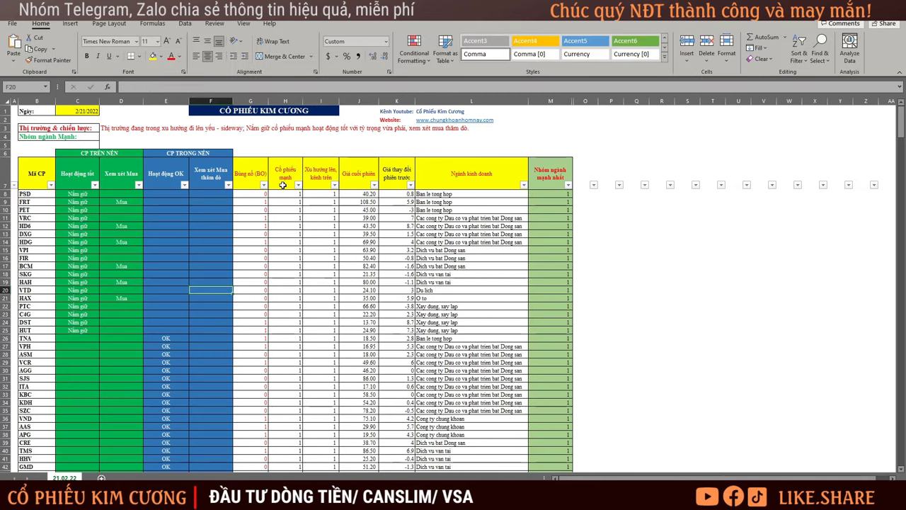
Examine the stocks marked "Mua" under "Xem xét Mua" in the 2/21/2022 list, including HAH, HAX, HDG and HD6
{"action": "scroll", "coordinate": [97, 257], "scroll_direction": "down", "scroll_amount": 3}
{"action": "scroll", "coordinate": [97, 257], "scroll_direction": "up", "scroll_amount": 3}
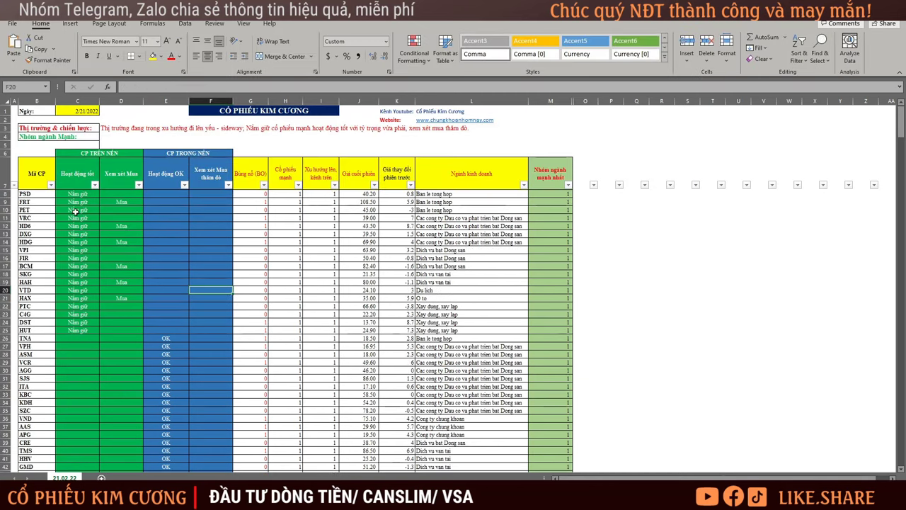
{"action": "left_click_drag", "start_coordinate": [124, 202], "coordinate": [129, 266]}
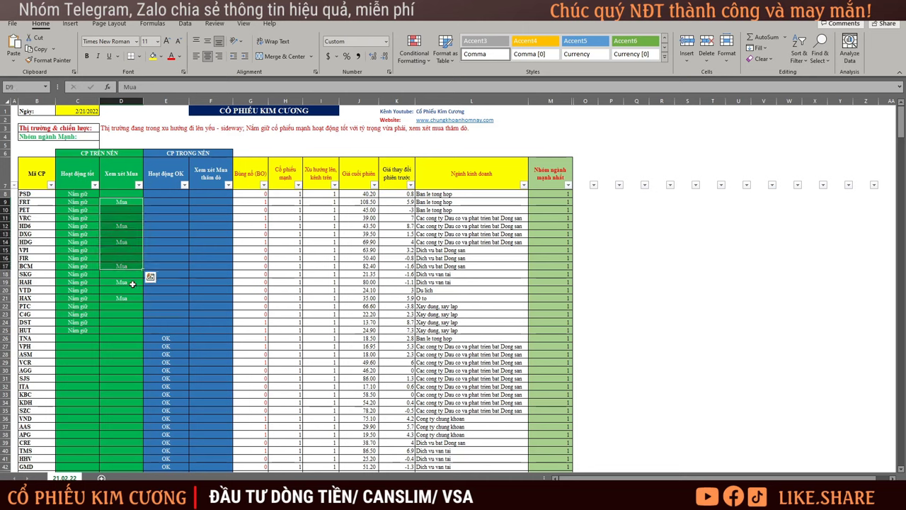
{"action": "left_click", "coordinate": [132, 282]}
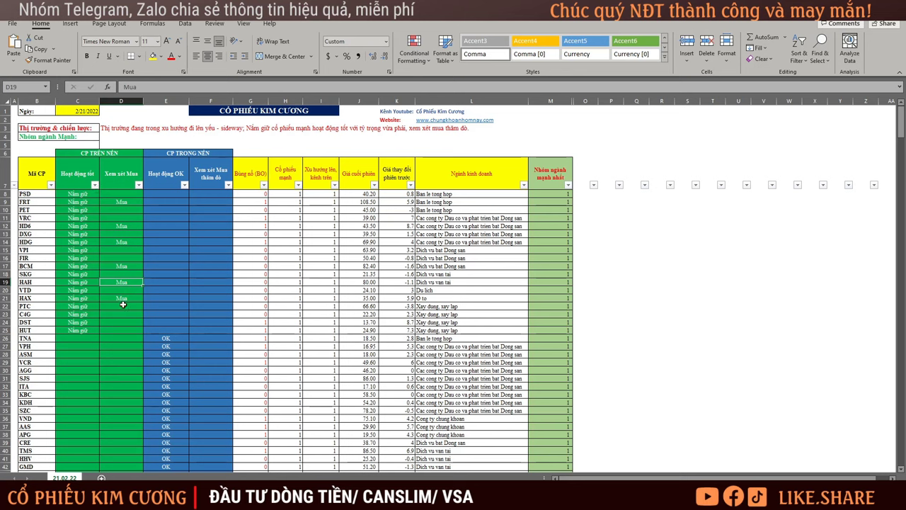
{"action": "left_click", "coordinate": [127, 301]}
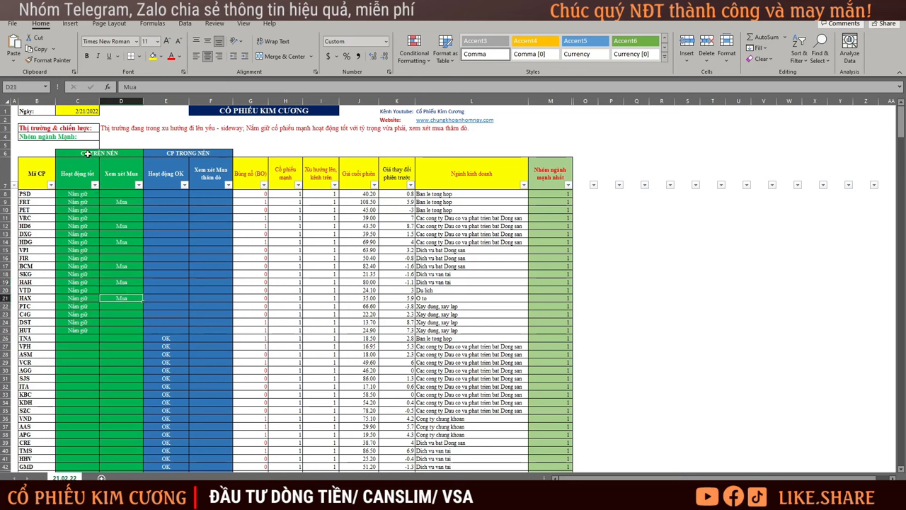
{"action": "left_click", "coordinate": [128, 243]}
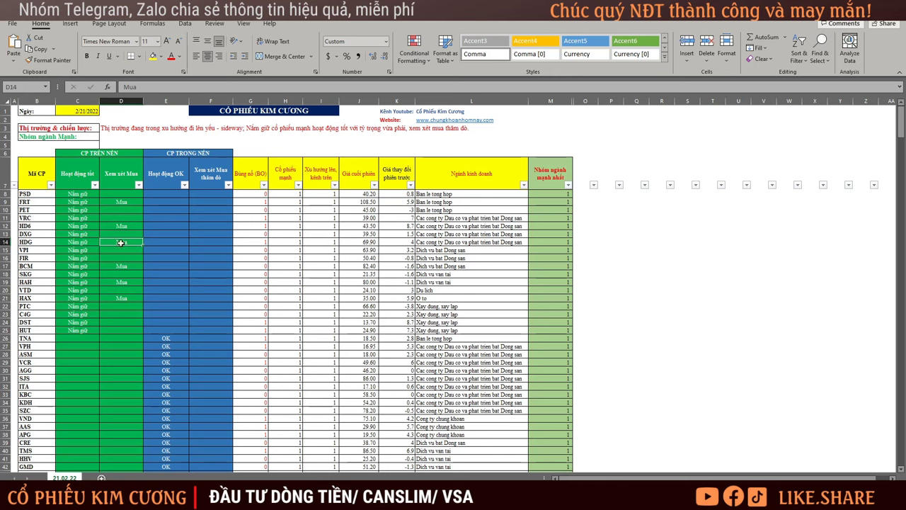
{"action": "left_click", "coordinate": [127, 226]}
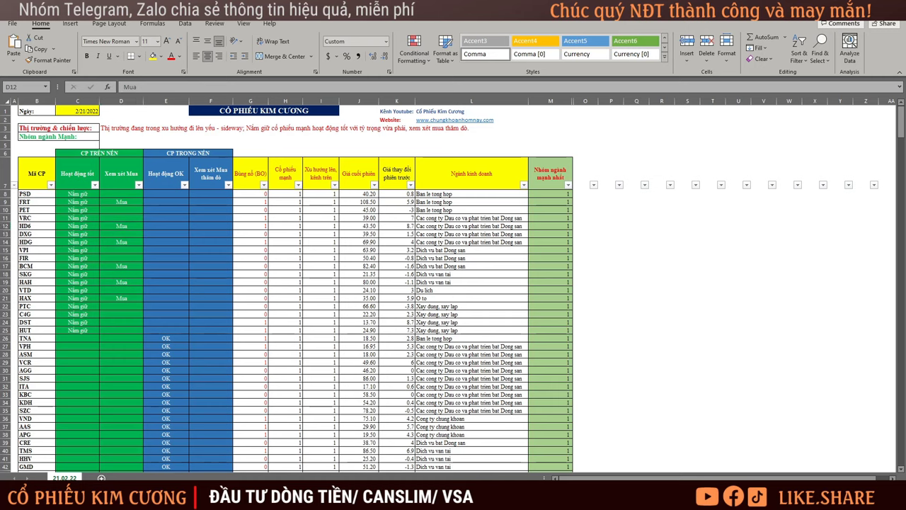
Open the "CP Kim Cương 28.02.2022" workbook and examine its "Mua" stocks TMS, HAH, DPM and PVD
{"action": "left_click", "coordinate": [170, 449]}
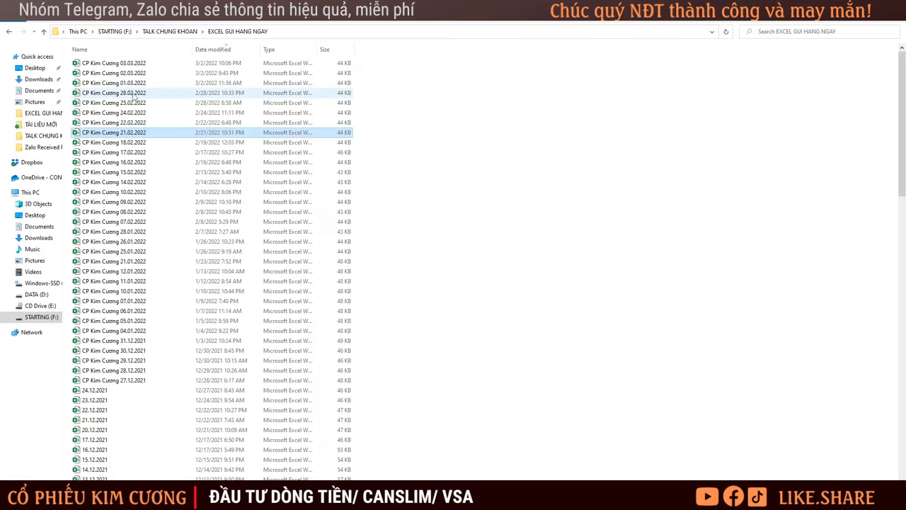
{"action": "key", "text": "alt+Tab"}
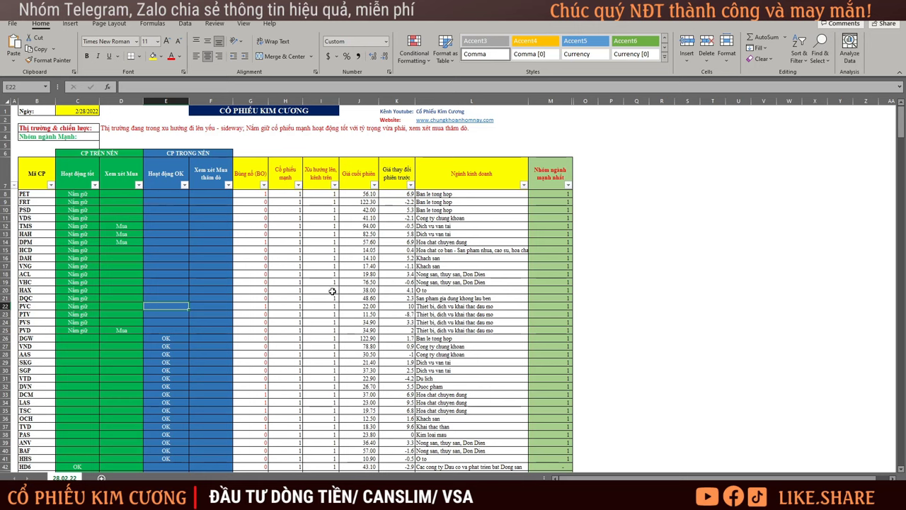
{"action": "left_click_drag", "start_coordinate": [39, 227], "coordinate": [135, 242]}
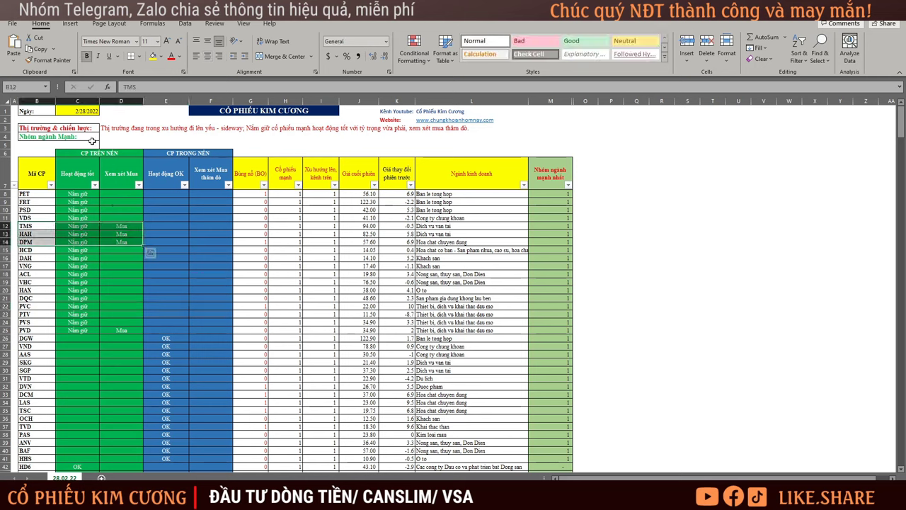
{"action": "left_click", "coordinate": [132, 227]}
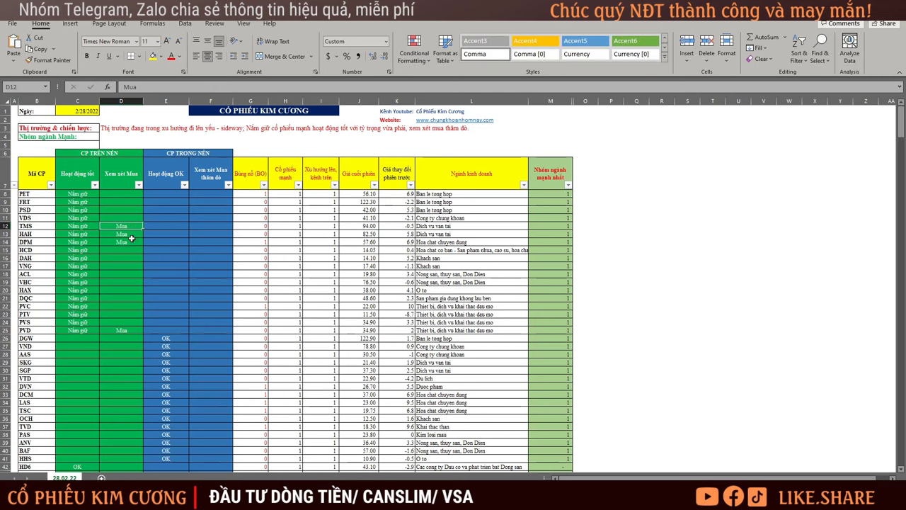
{"action": "left_click", "coordinate": [133, 243]}
{"action": "left_click", "coordinate": [130, 331]}
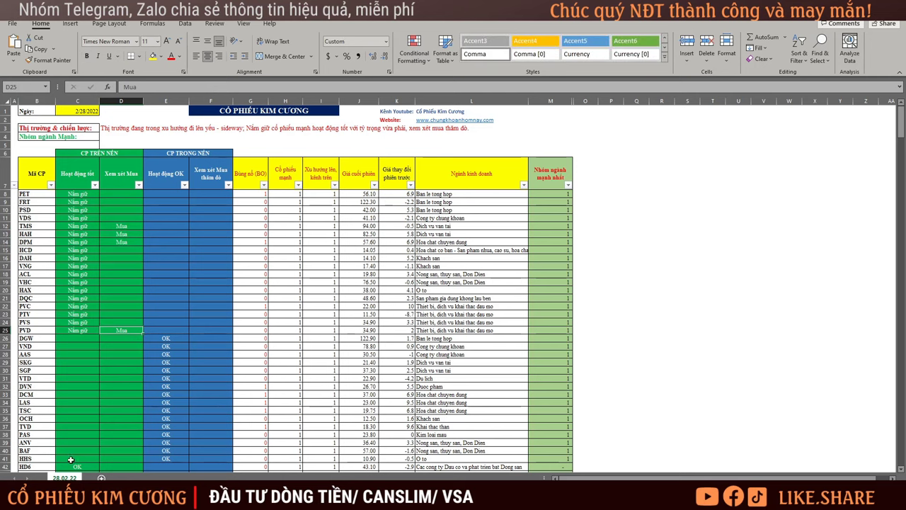
Open the "CP Kim Cương 08.02.2022" workbook and examine the VPI and VIB rows marked "Mua"
{"action": "mouse_move", "coordinate": [106, 495]}
{"action": "left_click", "coordinate": [172, 442]}
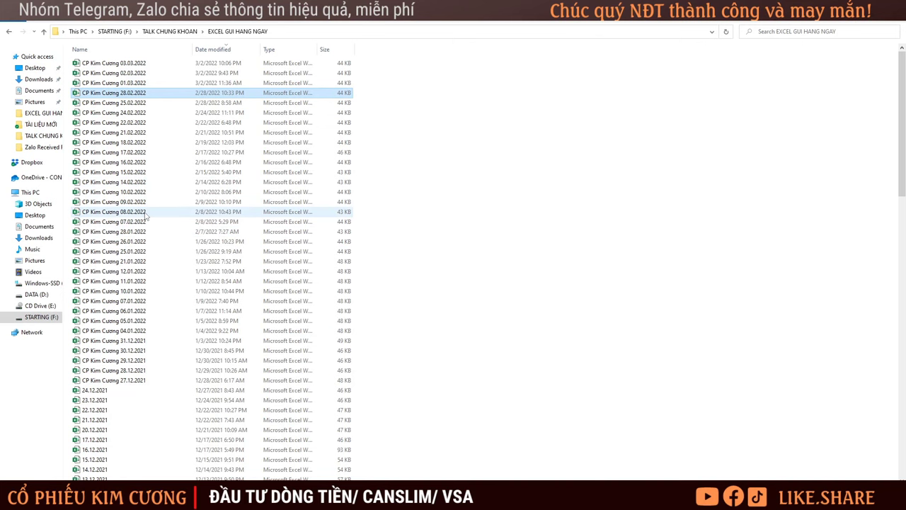
{"action": "double_click", "coordinate": [146, 214]}
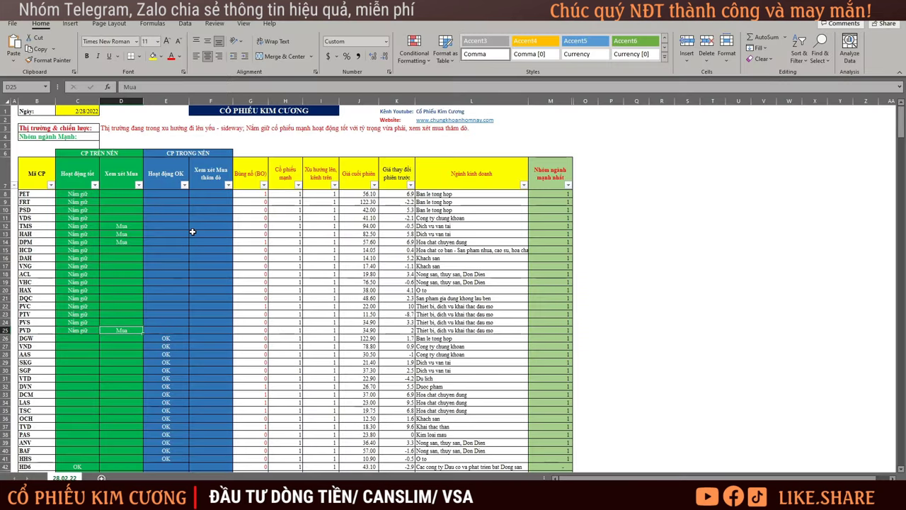
{"action": "left_click", "coordinate": [192, 232]}
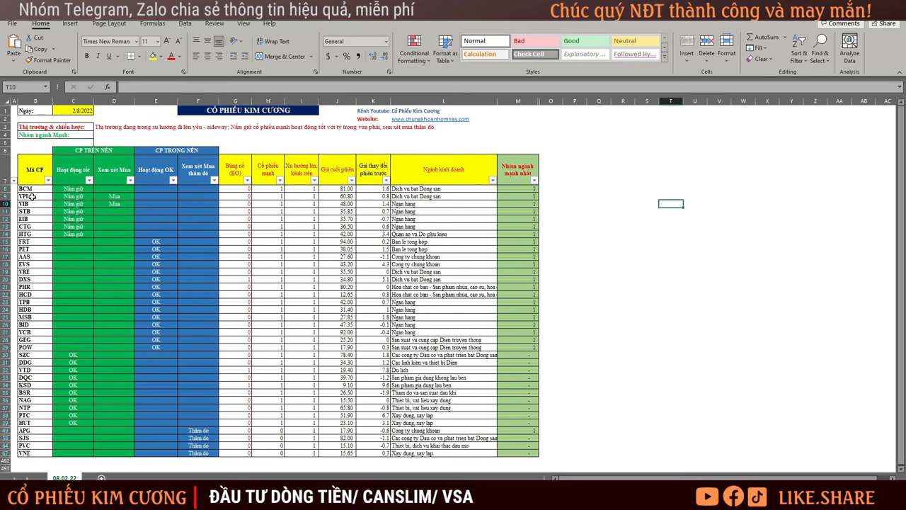
{"action": "left_click_drag", "start_coordinate": [32, 196], "coordinate": [113, 203]}
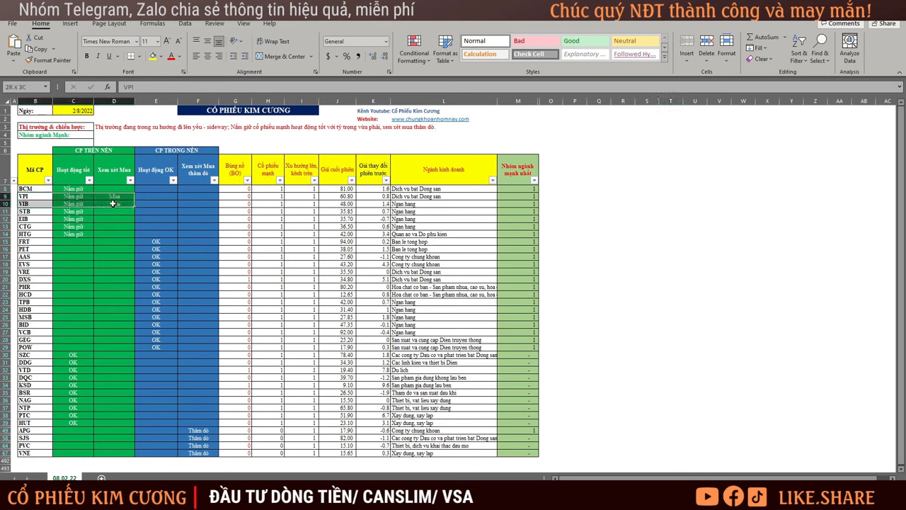
{"action": "left_click_drag", "start_coordinate": [35, 204], "coordinate": [114, 205]}
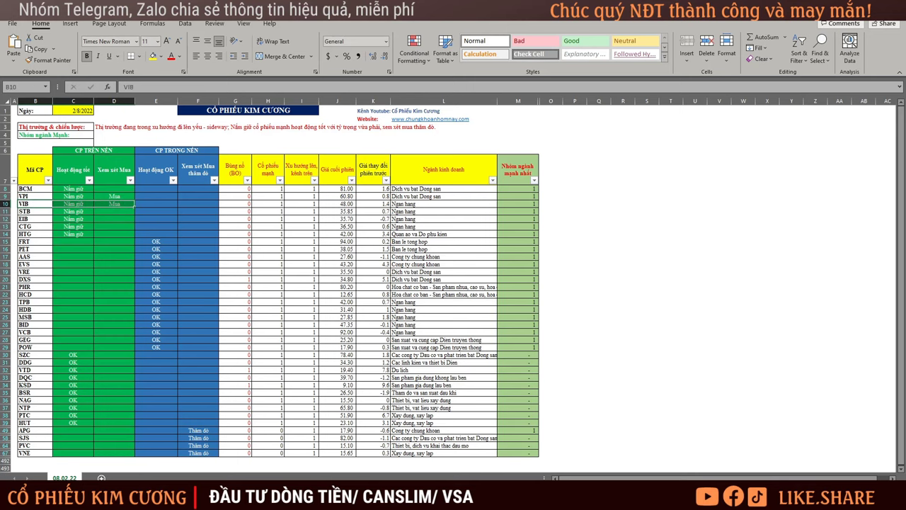
Open the "CP Kim Cương 17.02.2022" workbook and examine its "Mua" entries for PSD, VRC, GIL and GEG
{"action": "left_click", "coordinate": [128, 460]}
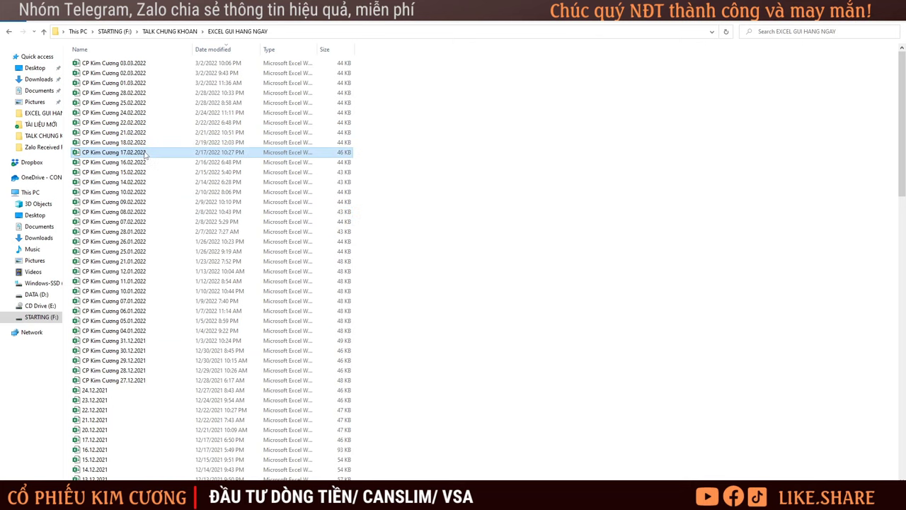
{"action": "double_click", "coordinate": [167, 211]}
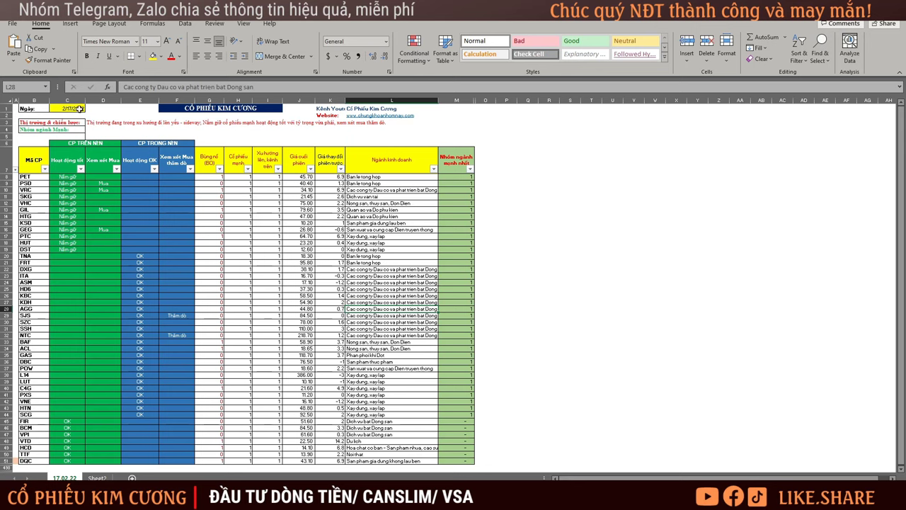
{"action": "left_click", "coordinate": [102, 185]}
{"action": "left_click_drag", "start_coordinate": [105, 190], "coordinate": [70, 185]}
{"action": "left_click_drag", "start_coordinate": [112, 211], "coordinate": [53, 206]}
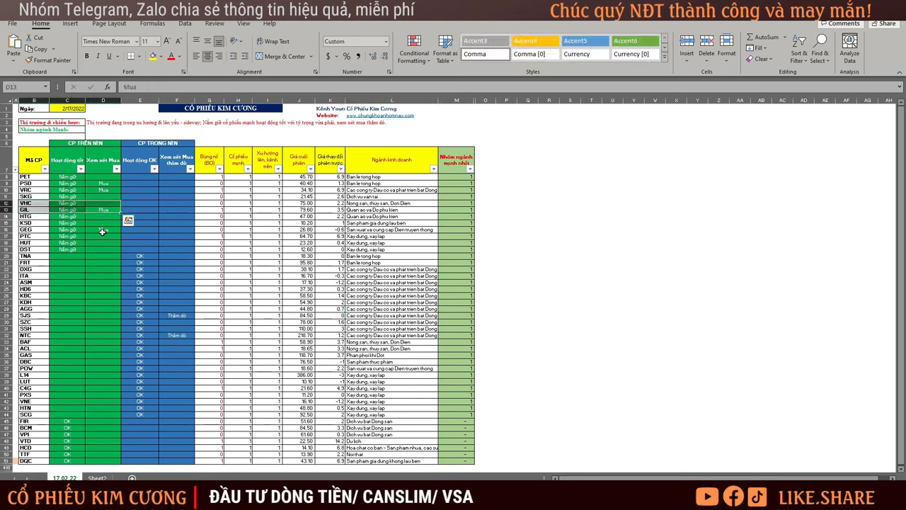
{"action": "left_click_drag", "start_coordinate": [102, 230], "coordinate": [71, 230]}
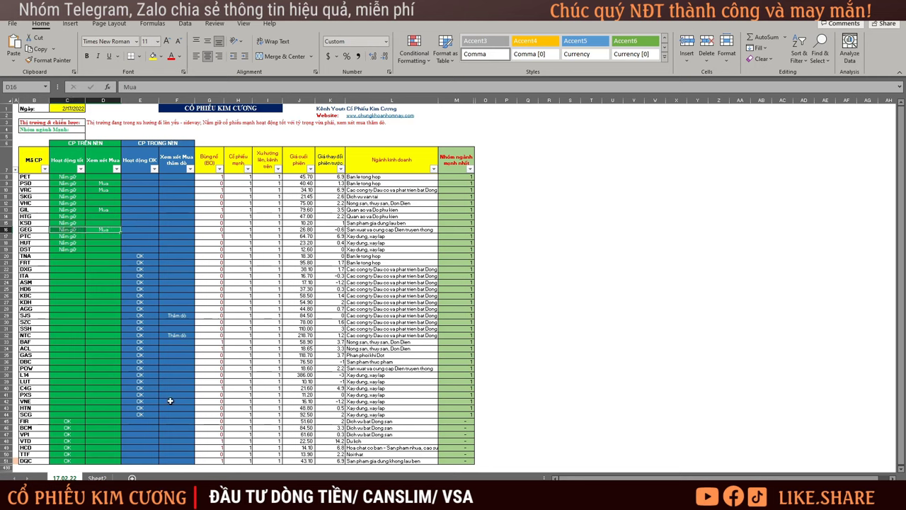
Return to the 3/3/2022 workbook and review its "Nắm giữ", "Mua" and "OK" stocks
{"action": "mouse_move", "coordinate": [255, 499]}
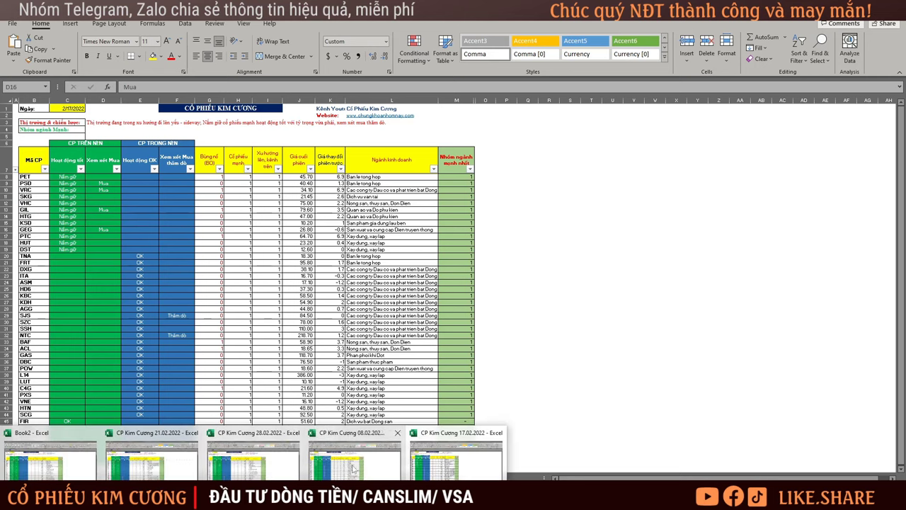
{"action": "left_click", "coordinate": [67, 473]}
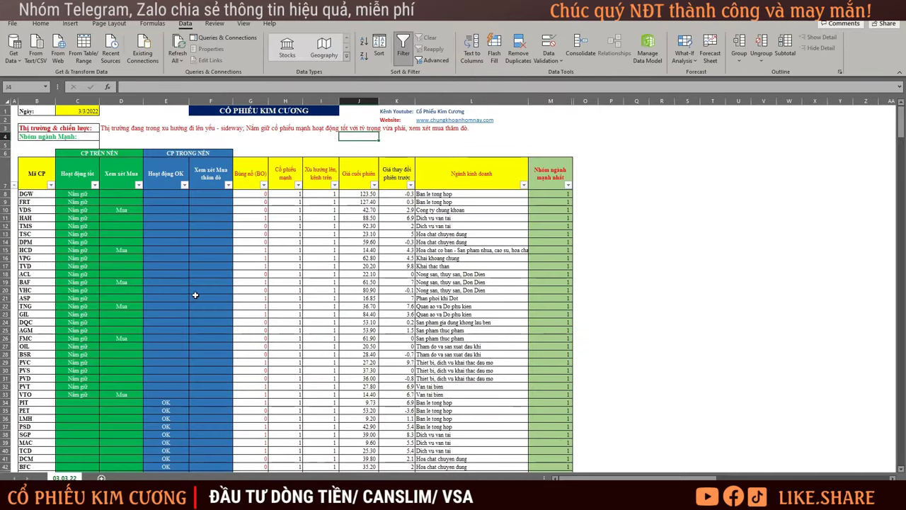
{"action": "scroll", "coordinate": [116, 277], "scroll_direction": "down", "scroll_amount": 3}
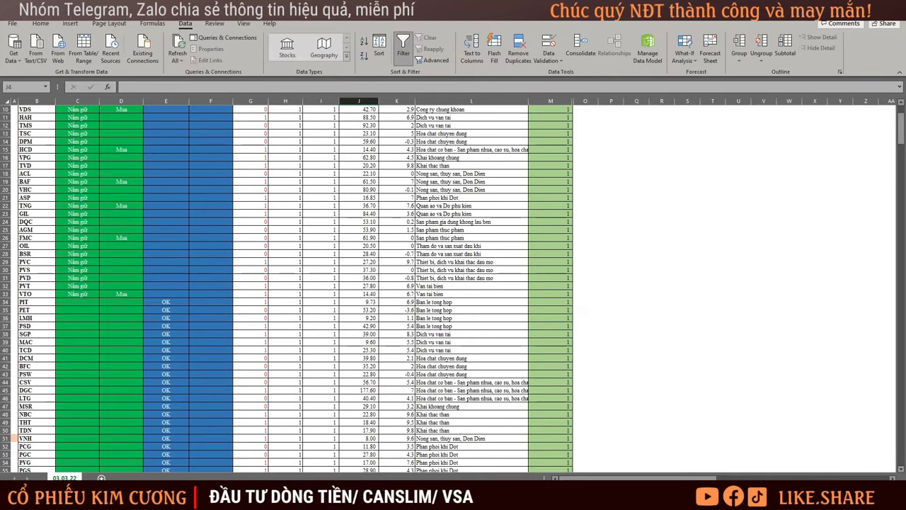
Switch to AmiBroker and view the charts of DGW, FRT and VDS in turn from the Analysis5 results
{"action": "key", "text": "alt+Tab"}
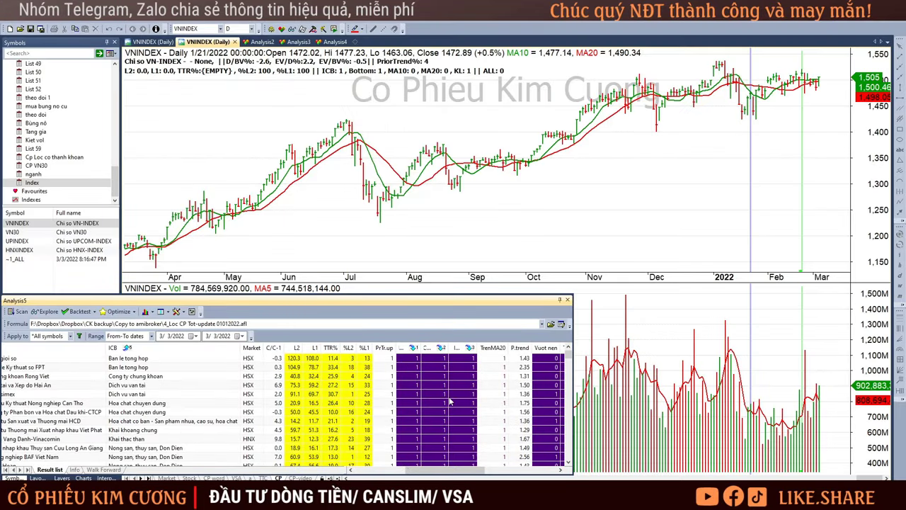
{"action": "left_click_drag", "start_coordinate": [422, 473], "coordinate": [436, 472]}
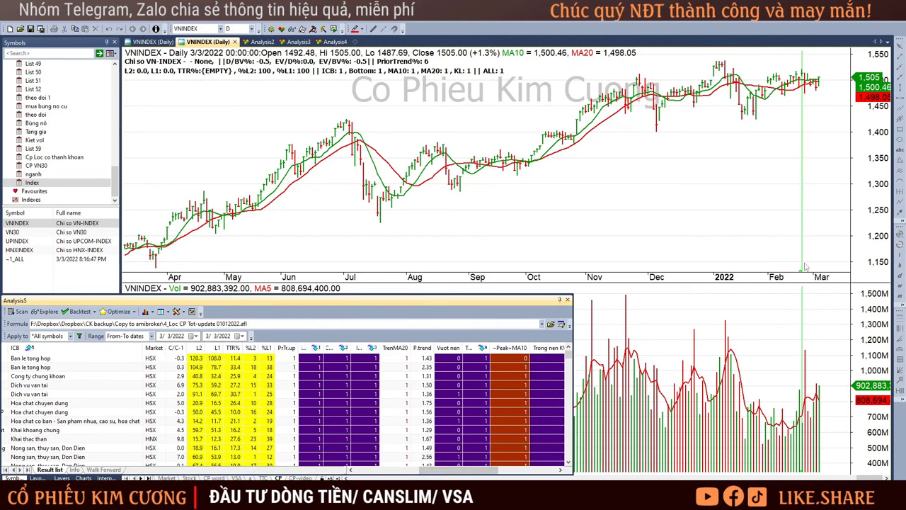
{"action": "mouse_move", "coordinate": [805, 266]}
{"action": "left_click", "coordinate": [371, 358]}
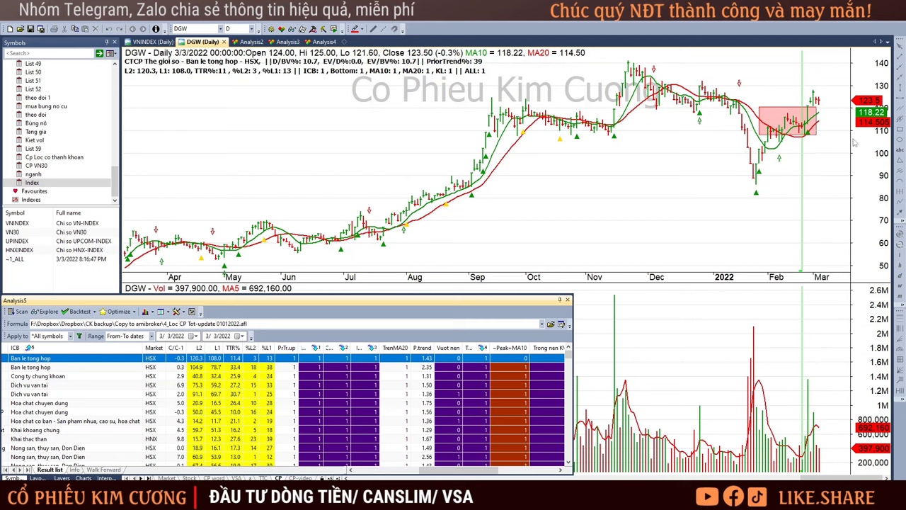
{"action": "key", "text": "Down"}
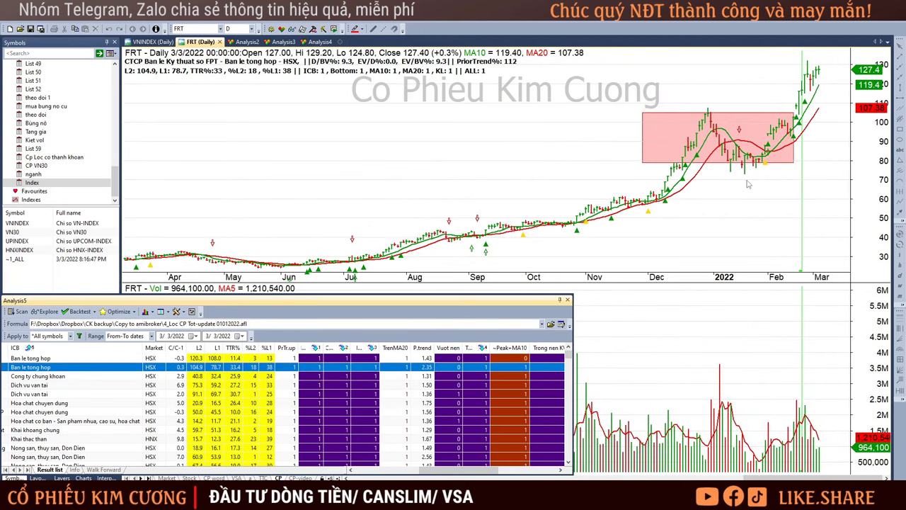
{"action": "mouse_move", "coordinate": [748, 184]}
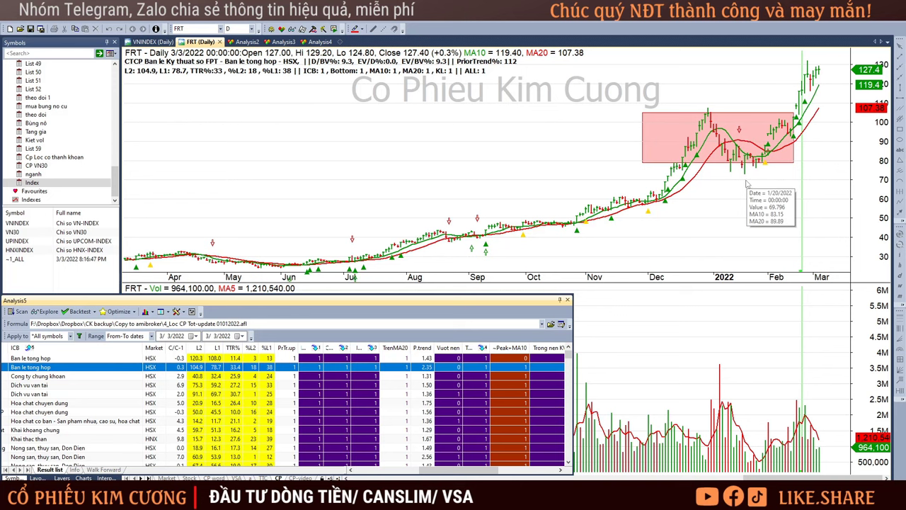
{"action": "key", "text": "Down"}
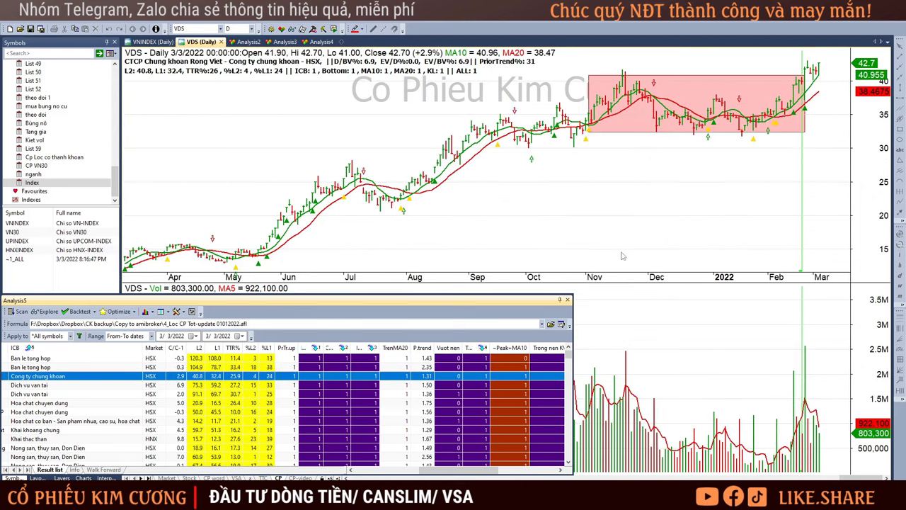
Inspect the VDS price bars around 2/28/2022 and clear the range markers from the chart
{"action": "left_click", "coordinate": [816, 80]}
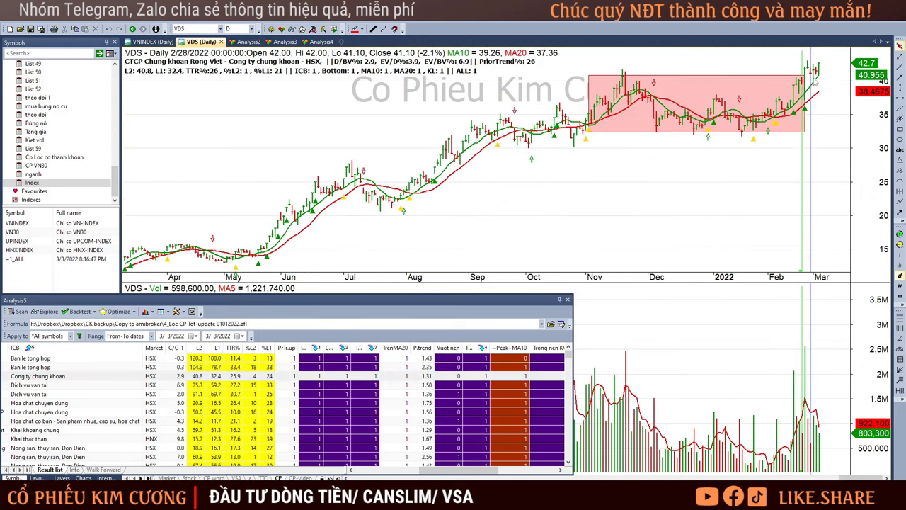
{"action": "left_click", "coordinate": [814, 80]}
{"action": "left_click", "coordinate": [835, 88]}
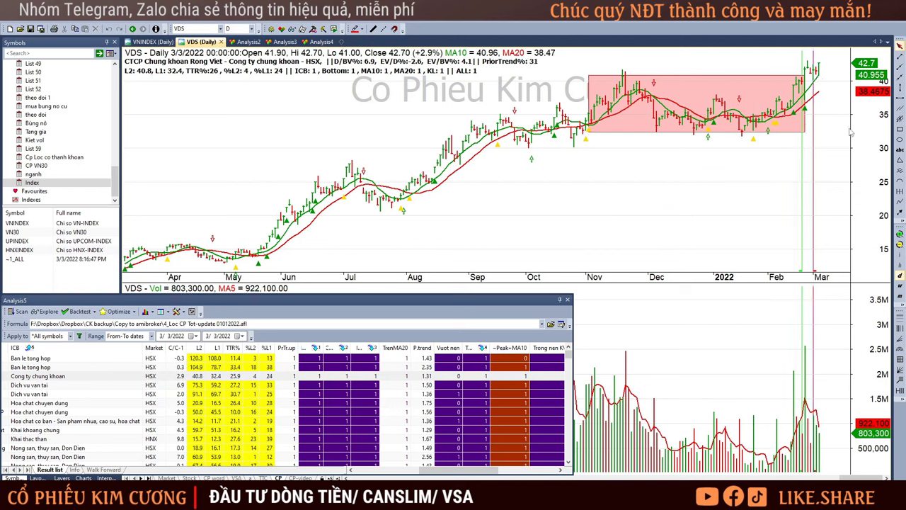
{"action": "left_click", "coordinate": [856, 129]}
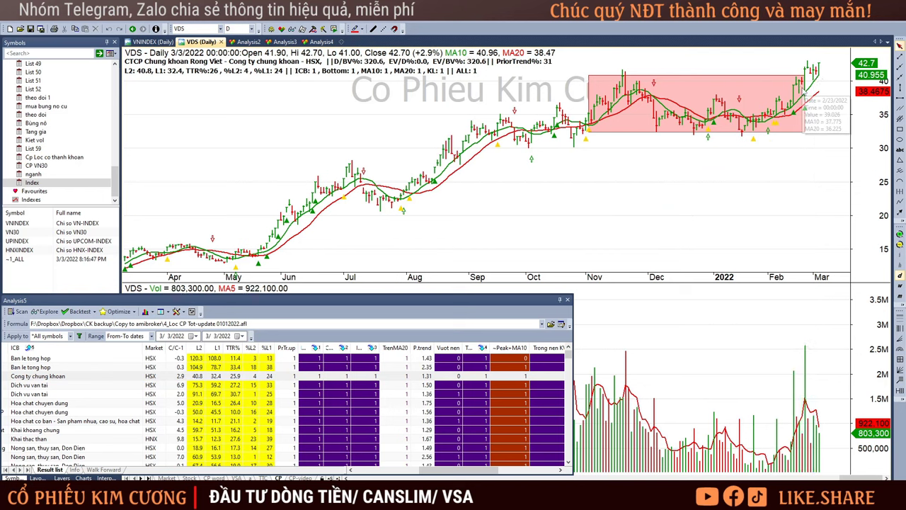
View the HAH chart from the Analysis5 results and step through its price bars from 2/17/2022 to 2/25/2022
{"action": "left_click", "coordinate": [802, 167]}
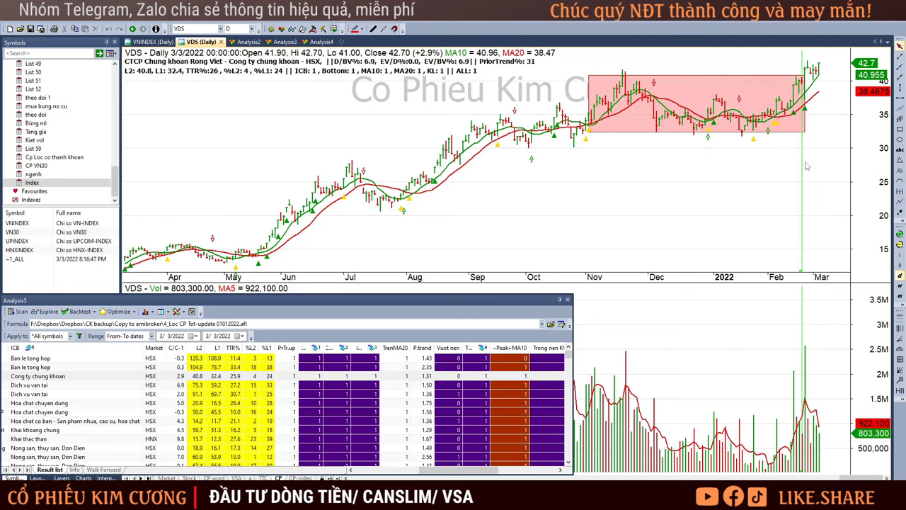
{"action": "left_click", "coordinate": [326, 389]}
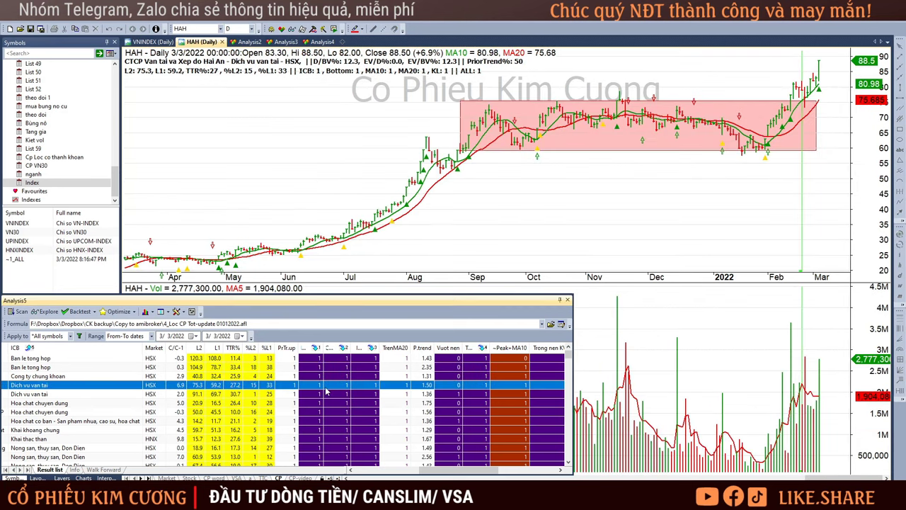
{"action": "left_click", "coordinate": [791, 175]}
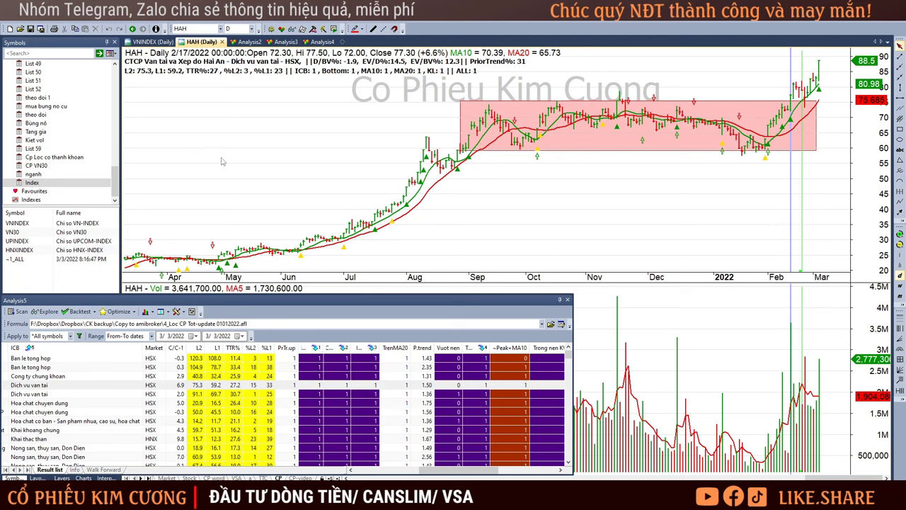
{"action": "key", "text": "Right"}
{"action": "key", "text": "Right"}
{"action": "key", "text": "Right"}
{"action": "key", "text": "Right"}
{"action": "key", "text": "Right"}
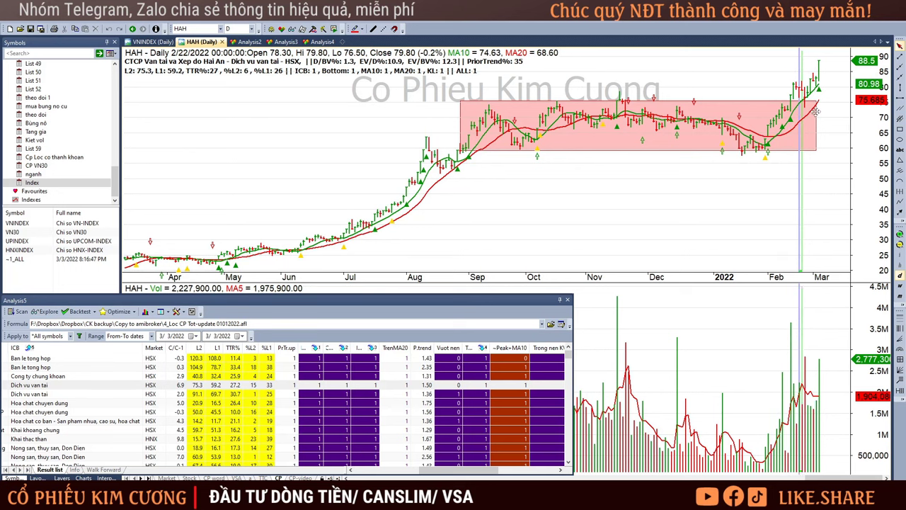
{"action": "key", "text": "Right"}
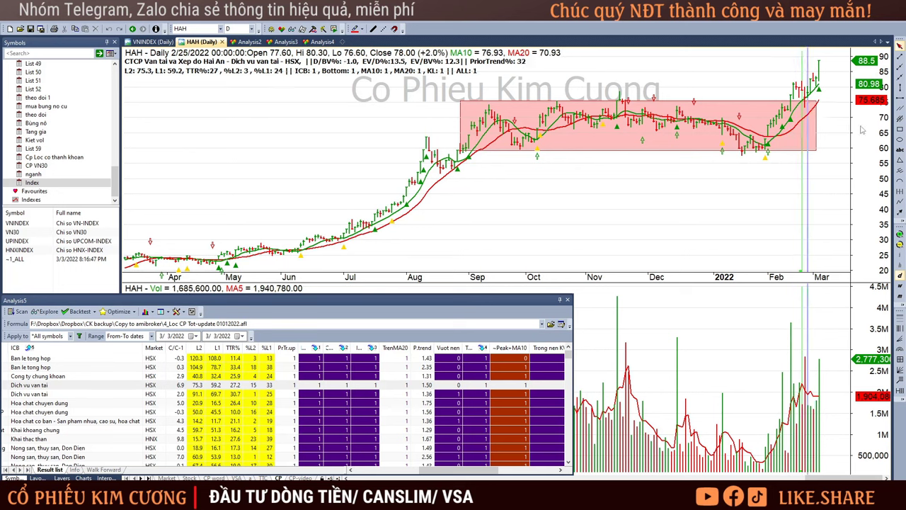
{"action": "key", "text": "Escape"}
View the charts of TMS, TSC and DPM in turn, checking their price bars up to early March 2022
{"action": "left_click", "coordinate": [347, 395]}
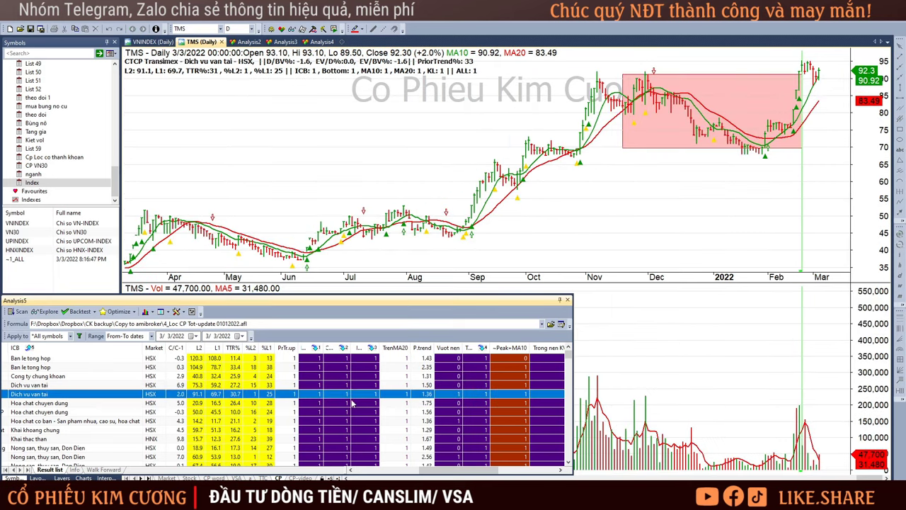
{"action": "left_click", "coordinate": [831, 135]}
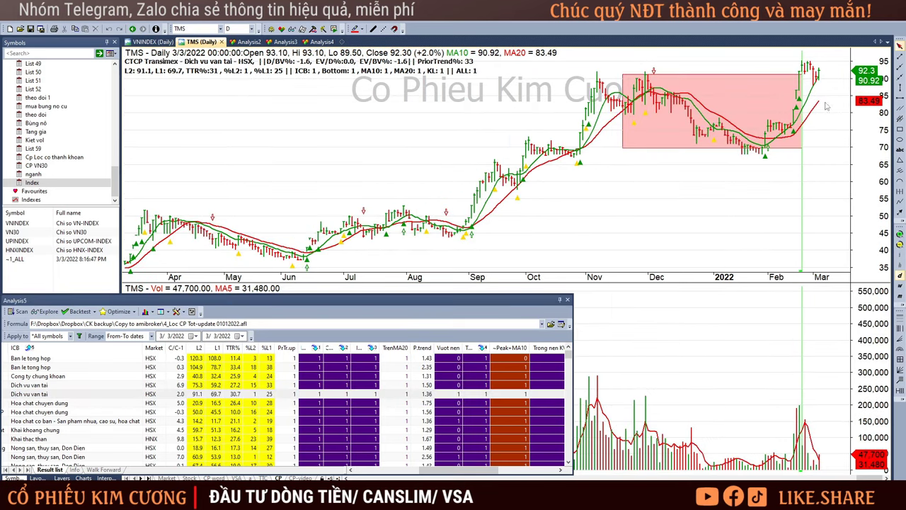
{"action": "left_click", "coordinate": [322, 403]}
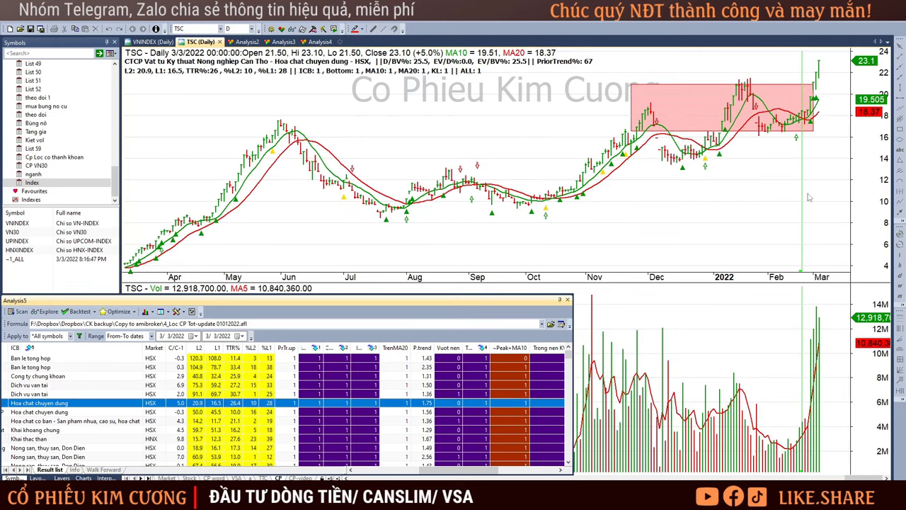
{"action": "left_click", "coordinate": [819, 80]}
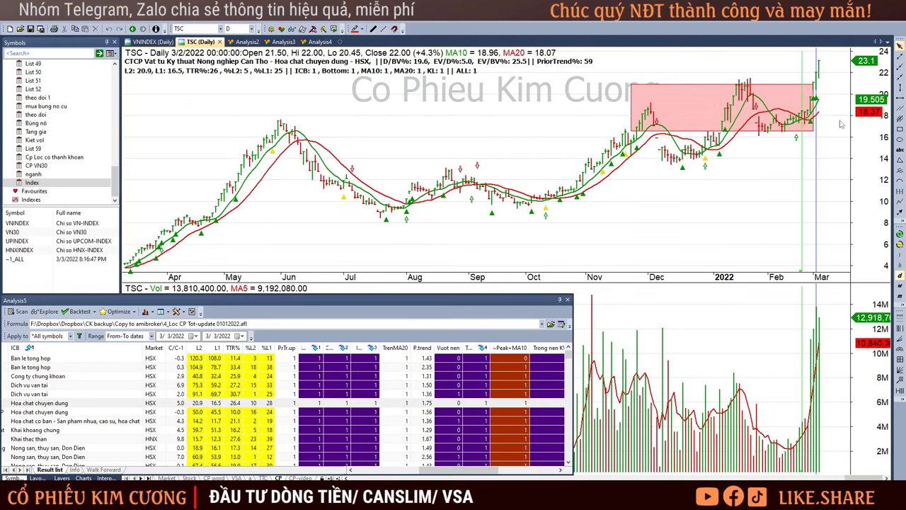
{"action": "left_click", "coordinate": [352, 412]}
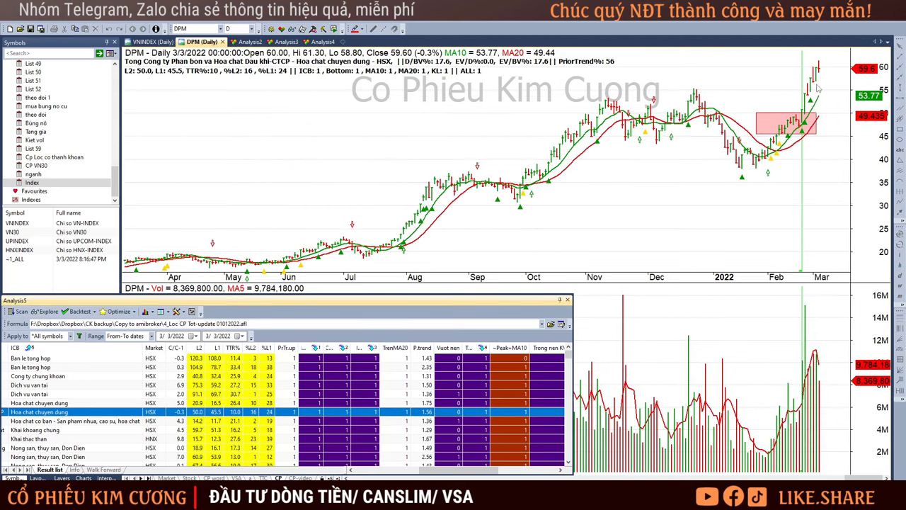
{"action": "left_click", "coordinate": [819, 86]}
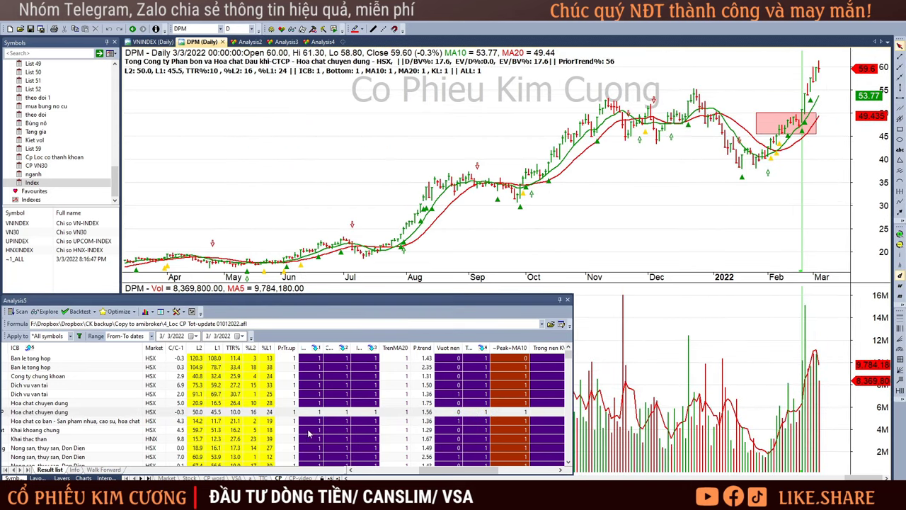
View the charts of HCD, VPG and TVD in turn from the Analysis5 results
{"action": "left_click", "coordinate": [324, 421]}
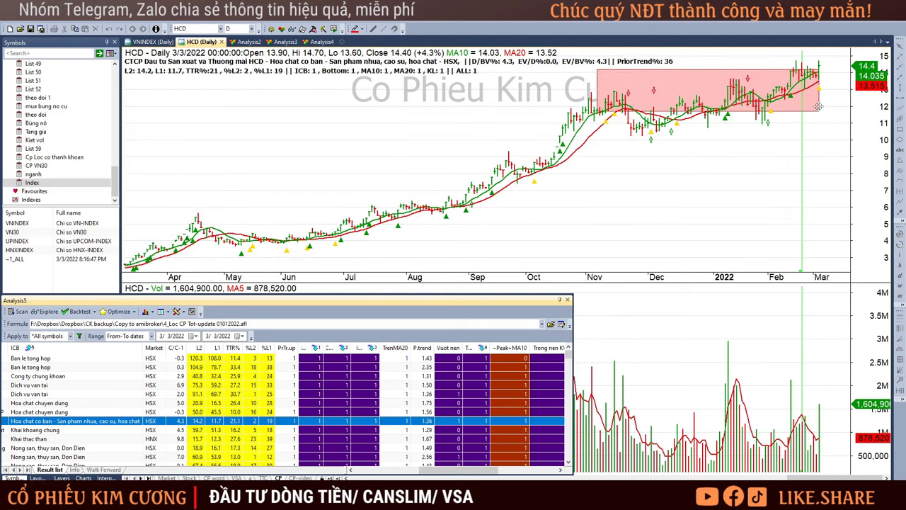
{"action": "left_click", "coordinate": [824, 131]}
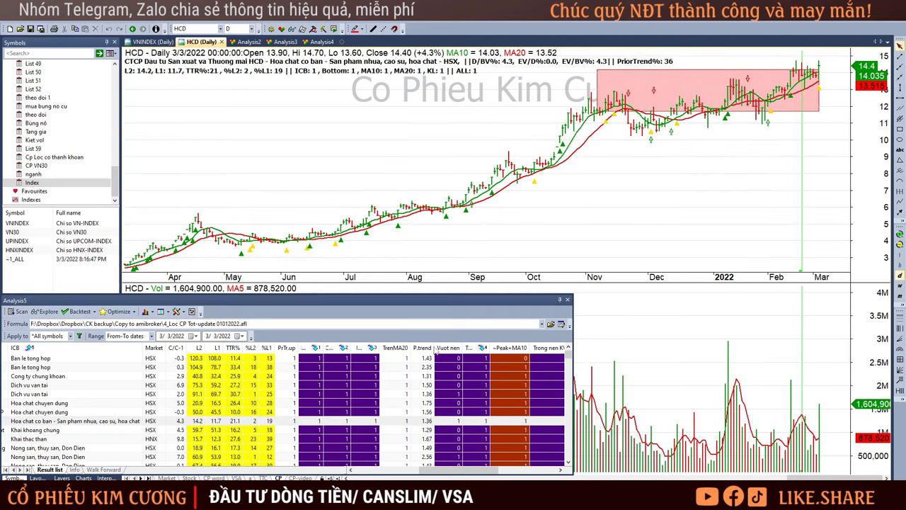
{"action": "left_click", "coordinate": [355, 433]}
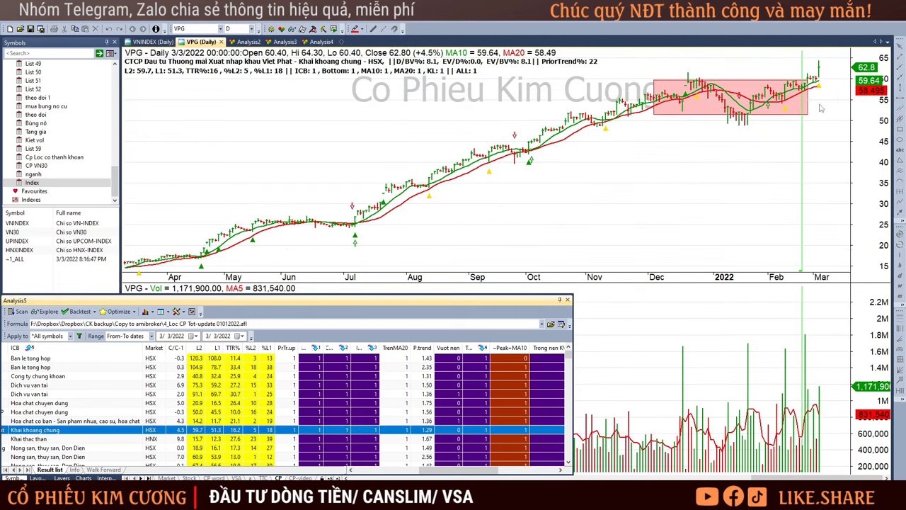
{"action": "mouse_move", "coordinate": [820, 103]}
{"action": "left_click", "coordinate": [344, 441]}
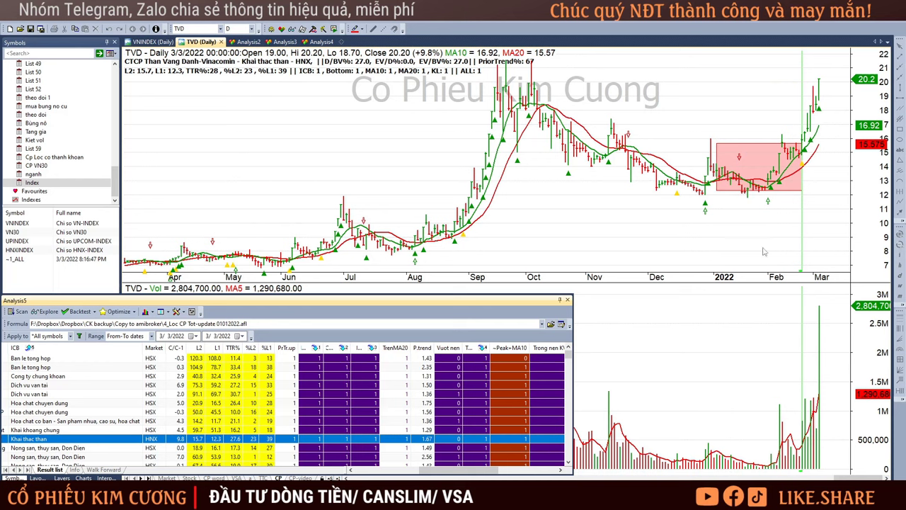
{"action": "left_click", "coordinate": [831, 146]}
View the ACL chart and step back through its price bars to 2/25/2022
{"action": "scroll", "coordinate": [352, 438], "scroll_direction": "down", "scroll_amount": 1}
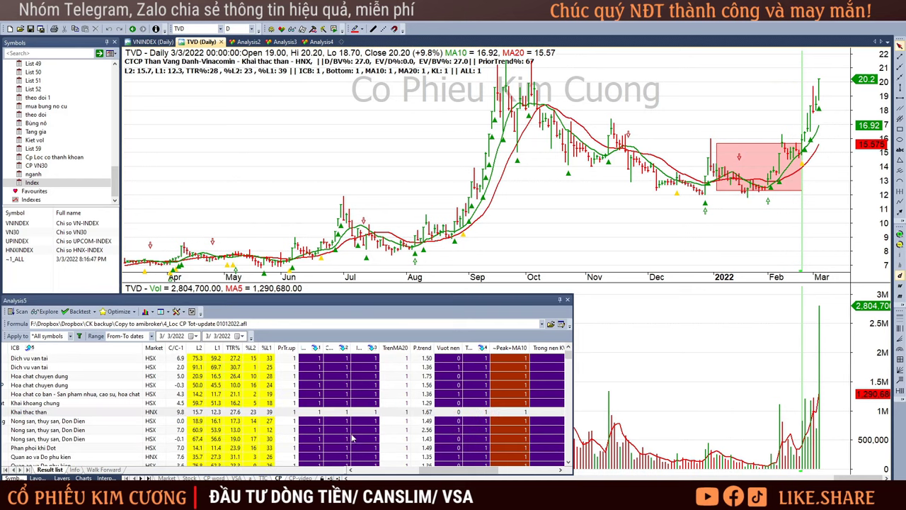
{"action": "left_click", "coordinate": [306, 422]}
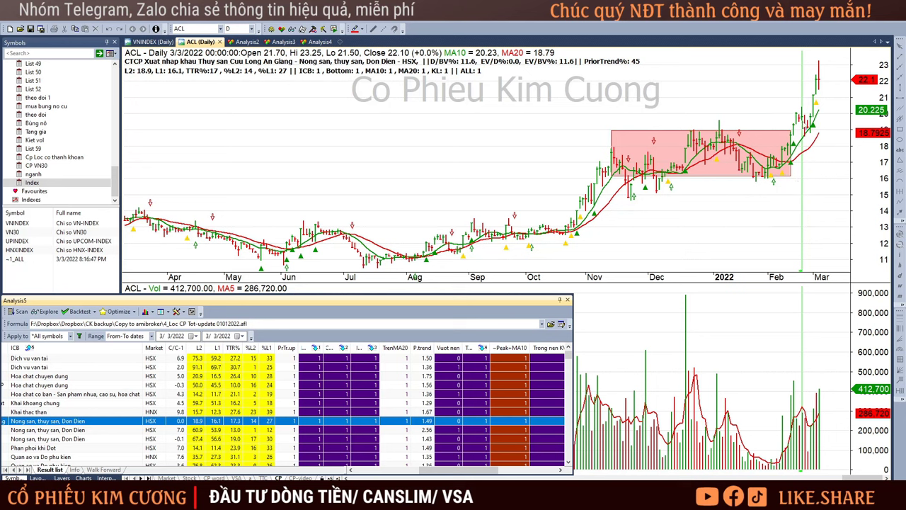
{"action": "left_click", "coordinate": [809, 127]}
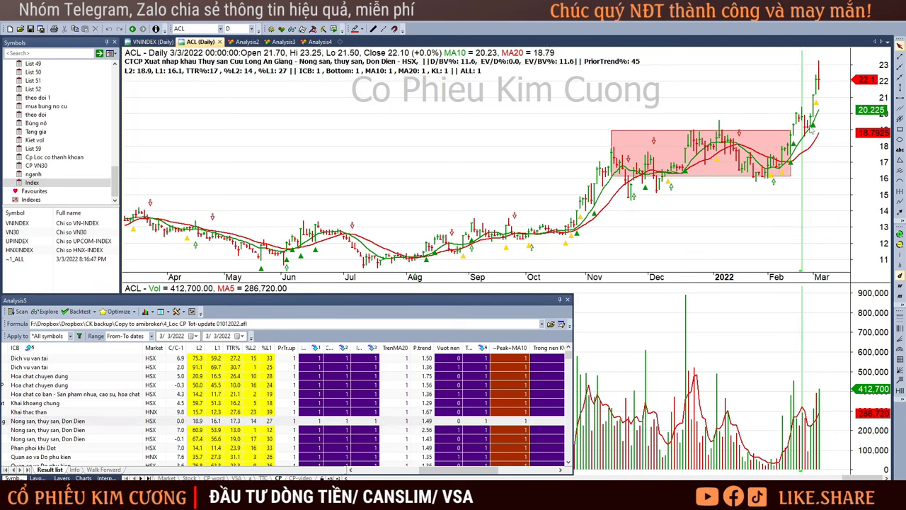
{"action": "key", "text": "Left"}
{"action": "key", "text": "Left"}
{"action": "key", "text": "Left"}
{"action": "key", "text": "Left"}
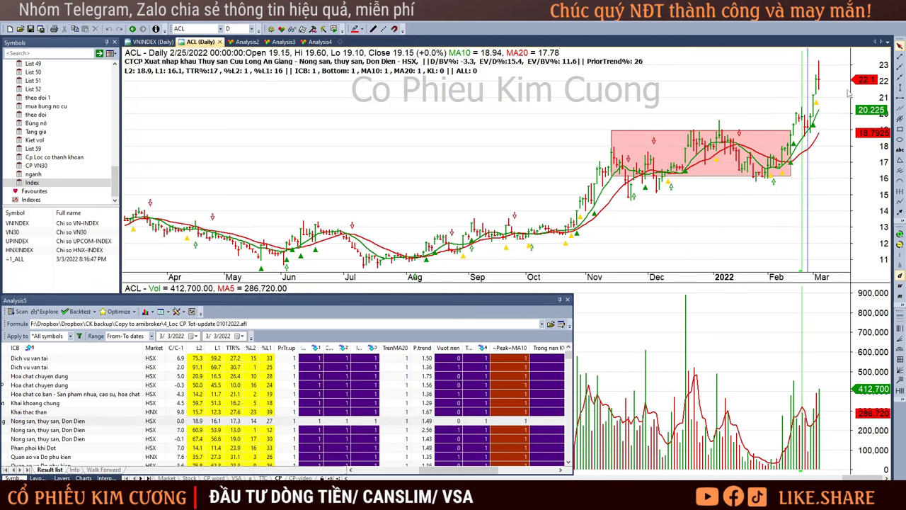
{"action": "key", "text": "End"}
View the BAF and VHC charts and inspect VHC's price bars from 2/8/2022 to 3/3/2022
{"action": "scroll", "coordinate": [304, 445], "scroll_direction": "down", "scroll_amount": 2}
{"action": "left_click", "coordinate": [337, 375]}
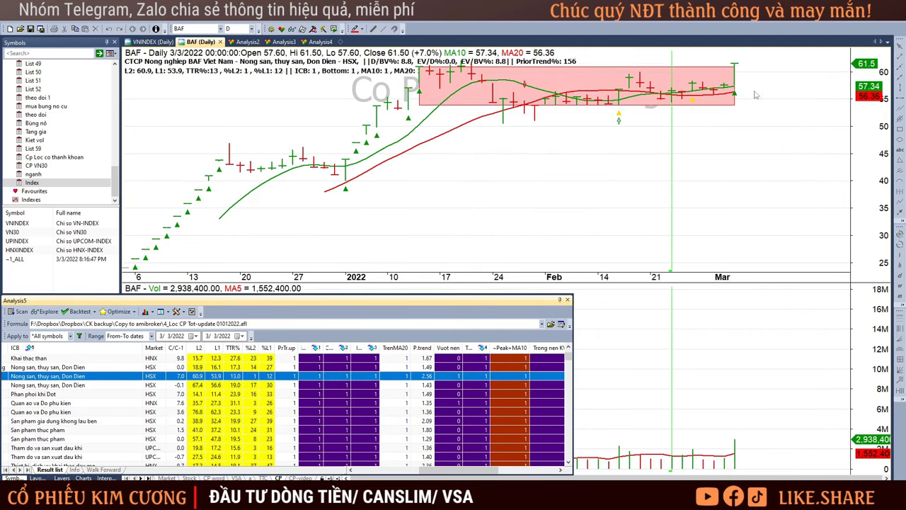
{"action": "key", "text": "Down"}
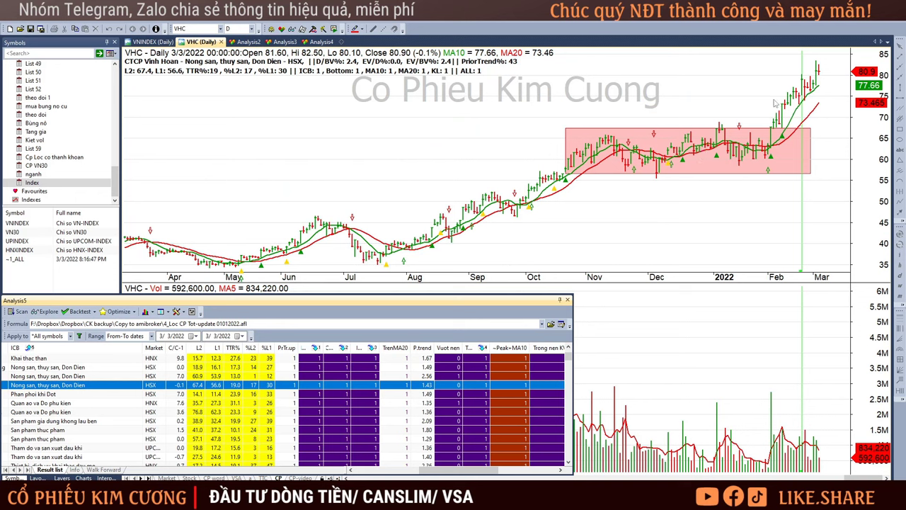
{"action": "left_click", "coordinate": [772, 185]}
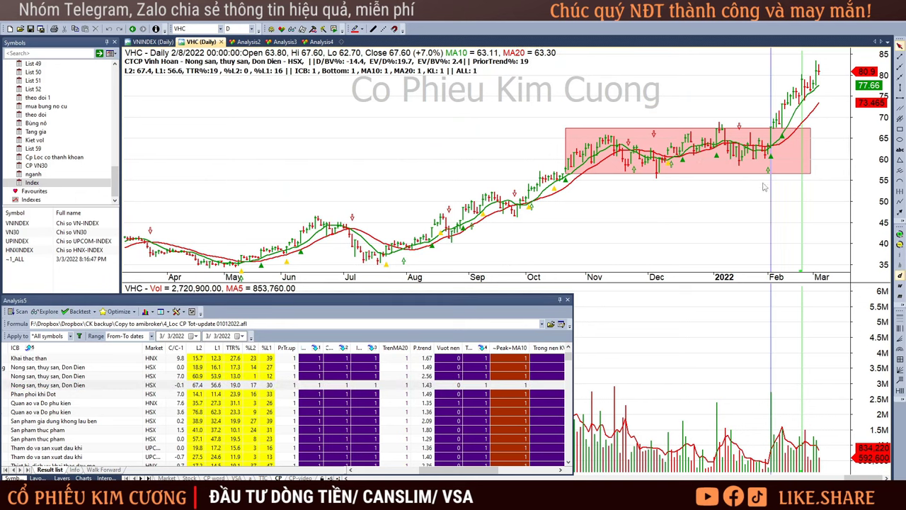
{"action": "left_click", "coordinate": [783, 116]}
{"action": "left_click", "coordinate": [797, 110]}
{"action": "left_click", "coordinate": [819, 102]}
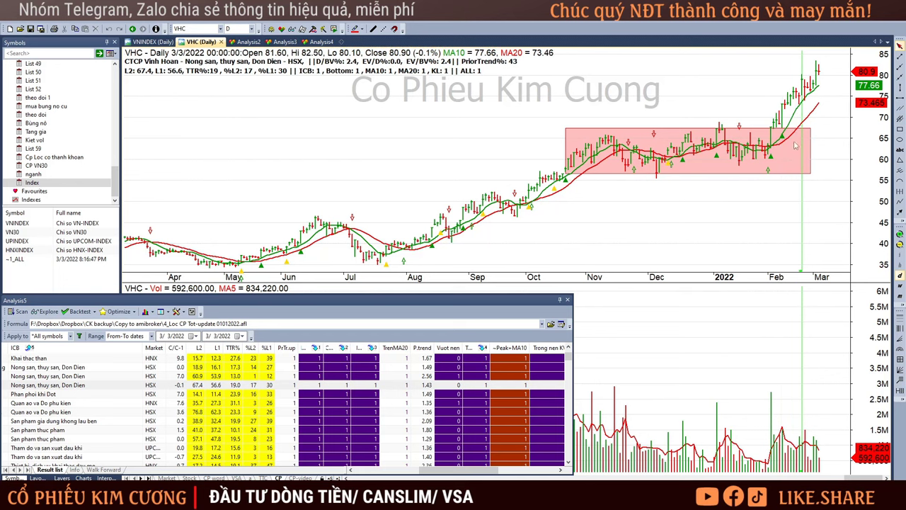
View the charts of ASP, TNG and GIL and inspect GIL's price bars between 2/22/2022 and 2/24/2022
{"action": "left_click", "coordinate": [324, 394]}
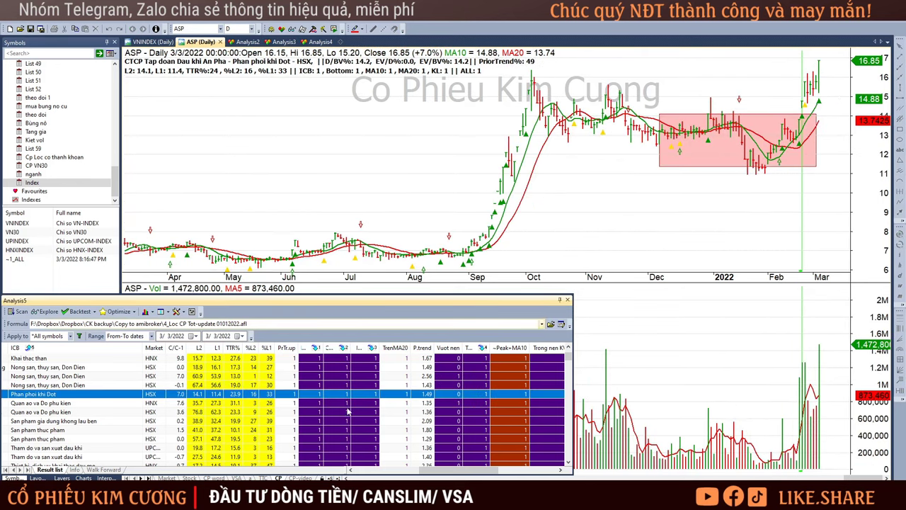
{"action": "key", "text": "Down"}
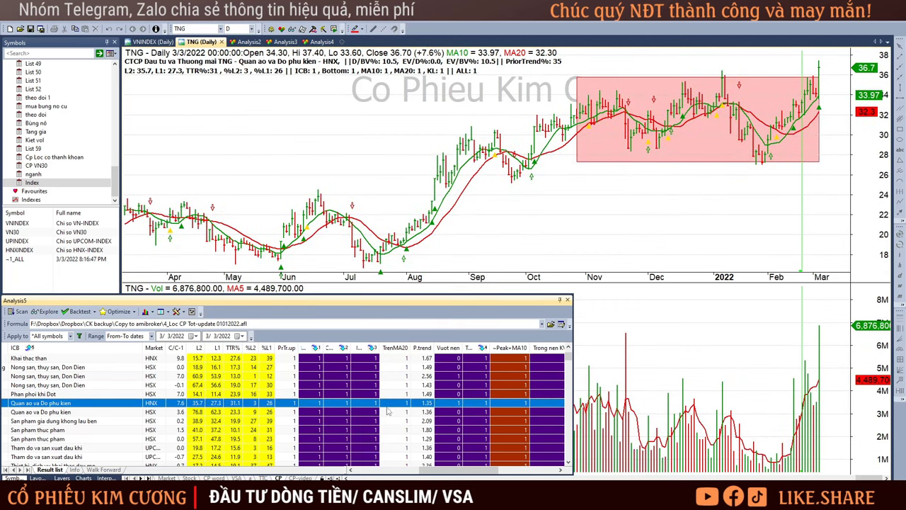
{"action": "key", "text": "Down"}
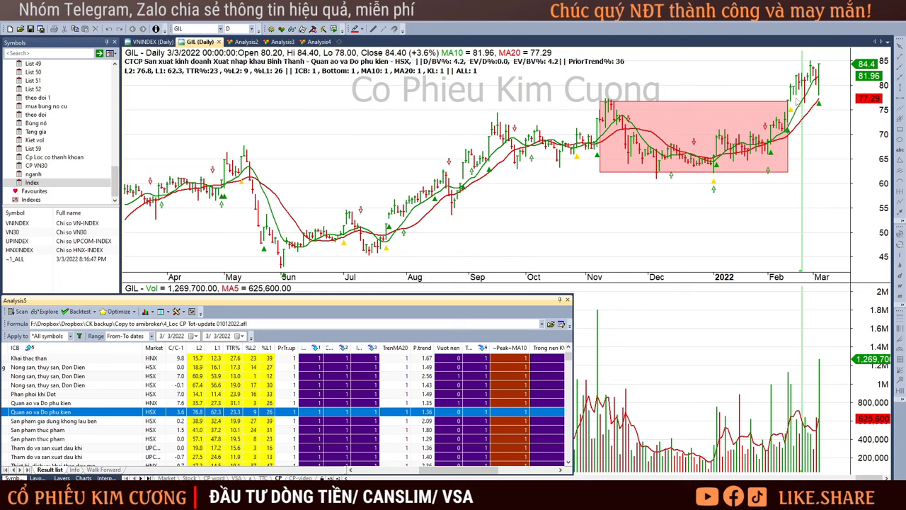
{"action": "left_click", "coordinate": [802, 90]}
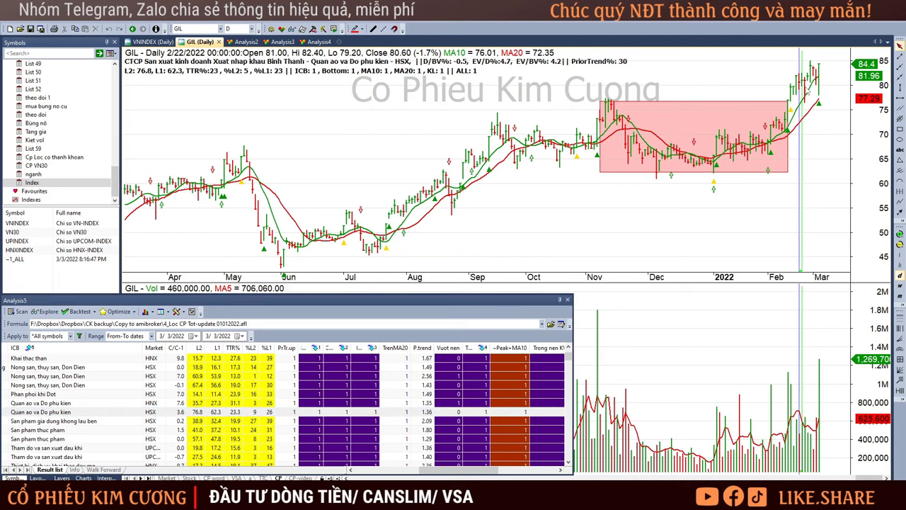
{"action": "left_click", "coordinate": [804, 90]}
{"action": "left_click", "coordinate": [800, 90]}
{"action": "left_click", "coordinate": [806, 90]}
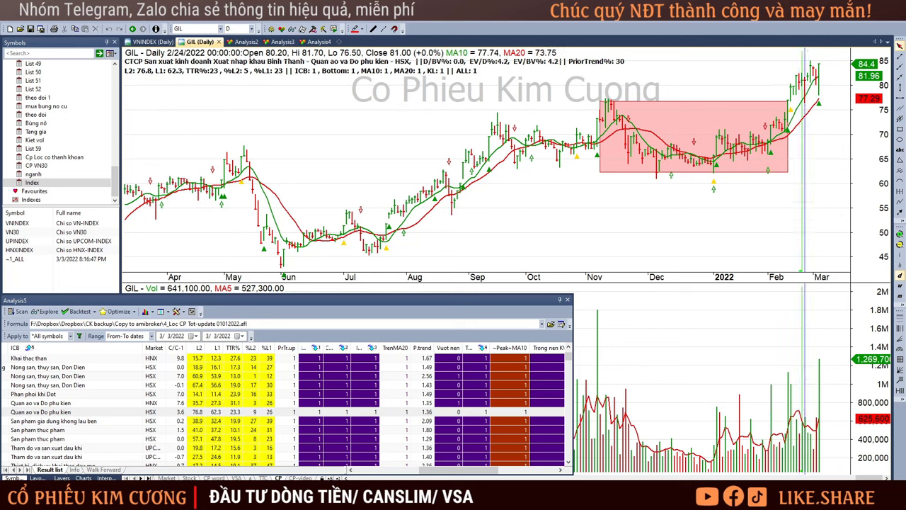
Open the "CP Kim Cương 22.02.2022" workbook and filter its "Xem xét Mua" column to show only "Mua" stocks
{"action": "left_click", "coordinate": [158, 468]}
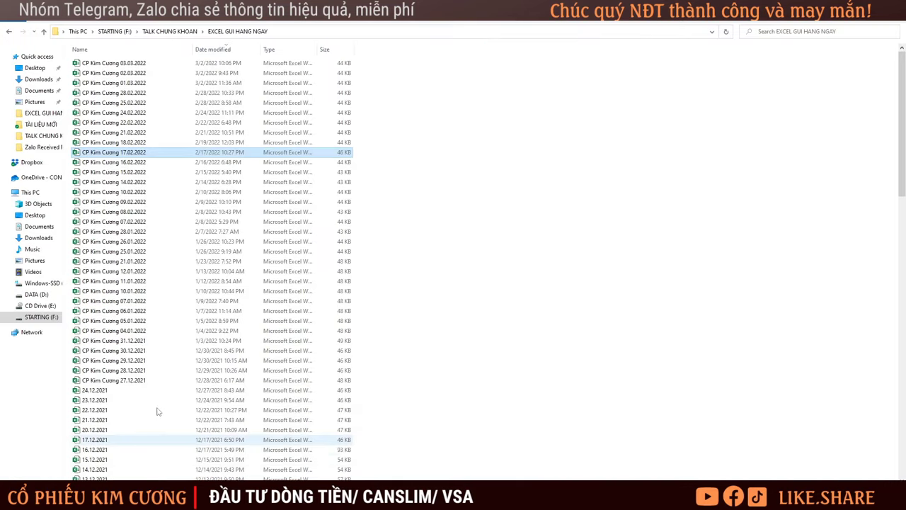
{"action": "double_click", "coordinate": [138, 162]}
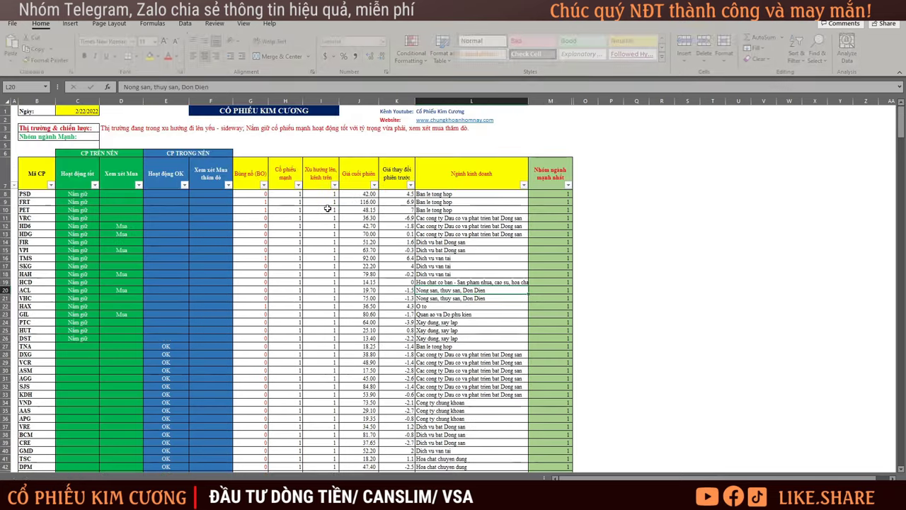
{"action": "left_click", "coordinate": [138, 185]}
{"action": "left_click", "coordinate": [57, 313]}
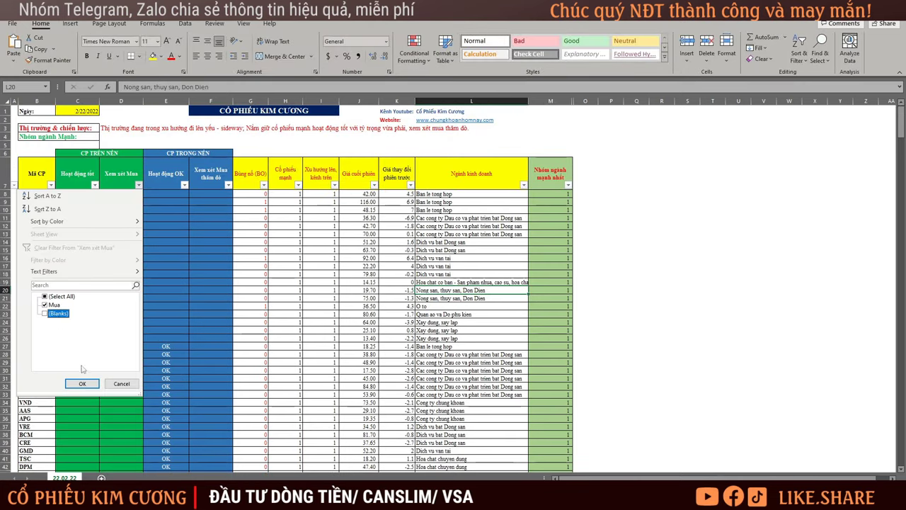
{"action": "left_click", "coordinate": [83, 383]}
Examine the date and the filtered "Mua" stocks from HD6 to GIL, and return to the 3/3/2022 stock list
{"action": "left_click", "coordinate": [85, 111]}
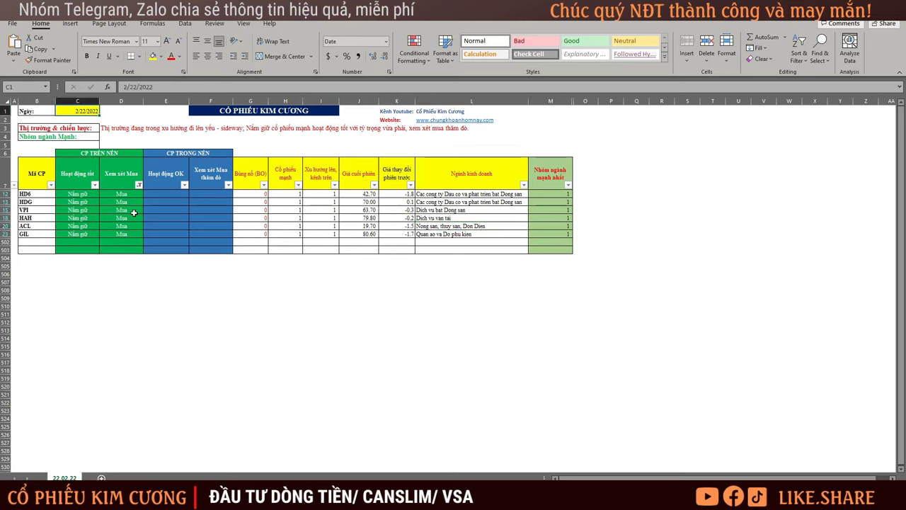
{"action": "left_click_drag", "start_coordinate": [119, 194], "coordinate": [122, 234]}
{"action": "left_click_drag", "start_coordinate": [25, 202], "coordinate": [121, 236]}
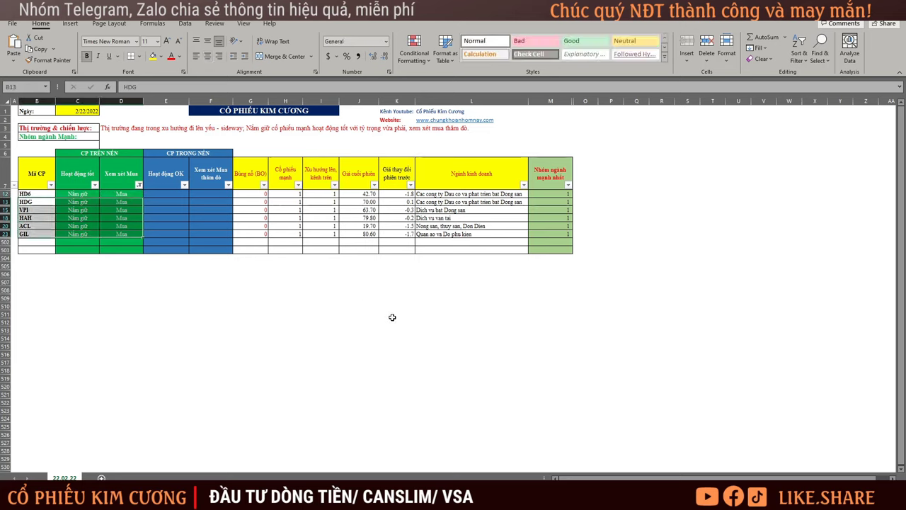
{"action": "left_click_drag", "start_coordinate": [41, 233], "coordinate": [39, 193]}
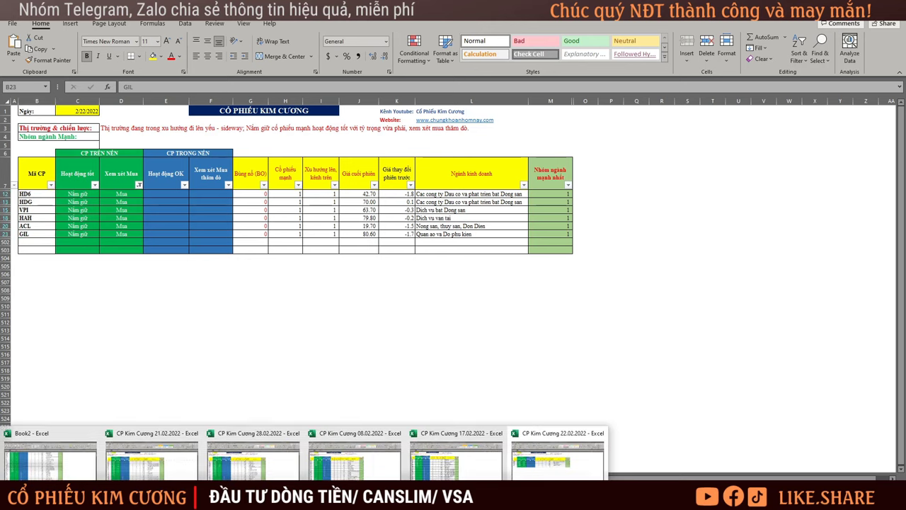
{"action": "left_click", "coordinate": [60, 467]}
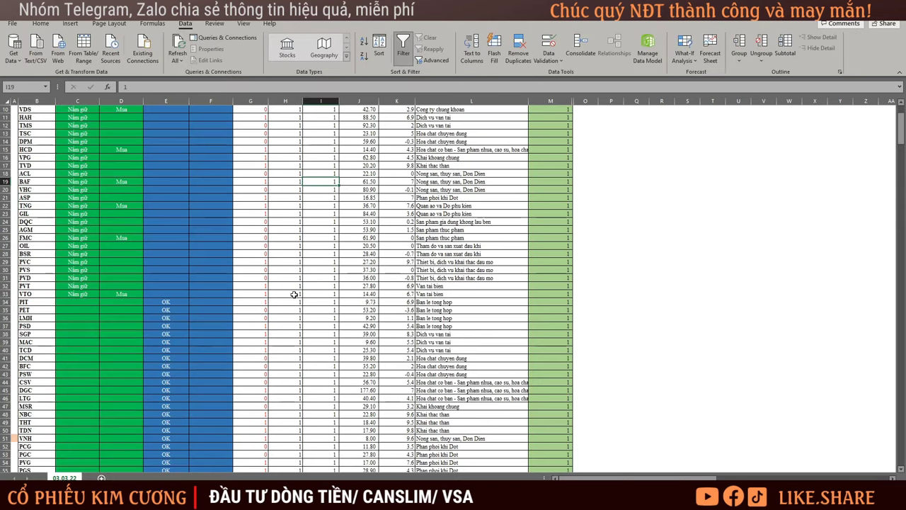
Switch to AmiBroker, view the DQC chart and inspect its price bars between 2/14/2022 and 3/3/2022
{"action": "key", "text": "alt+Tab"}
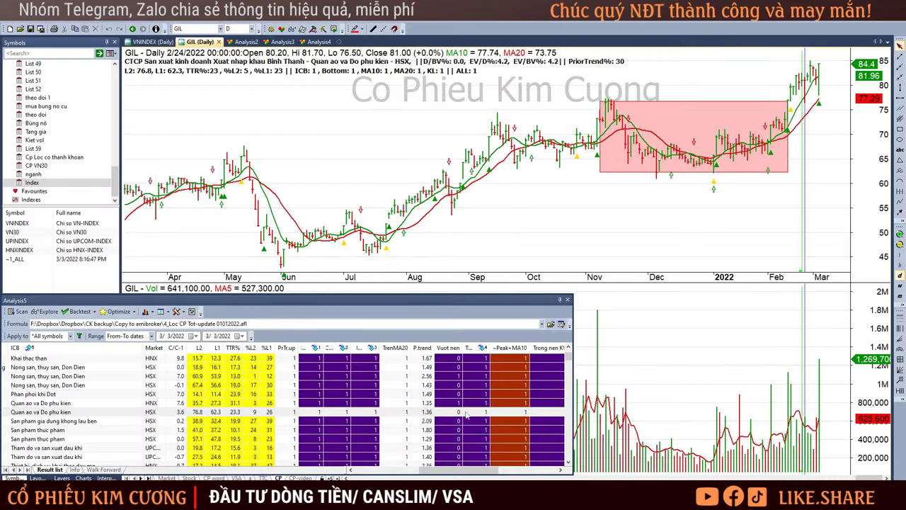
{"action": "left_click", "coordinate": [463, 422]}
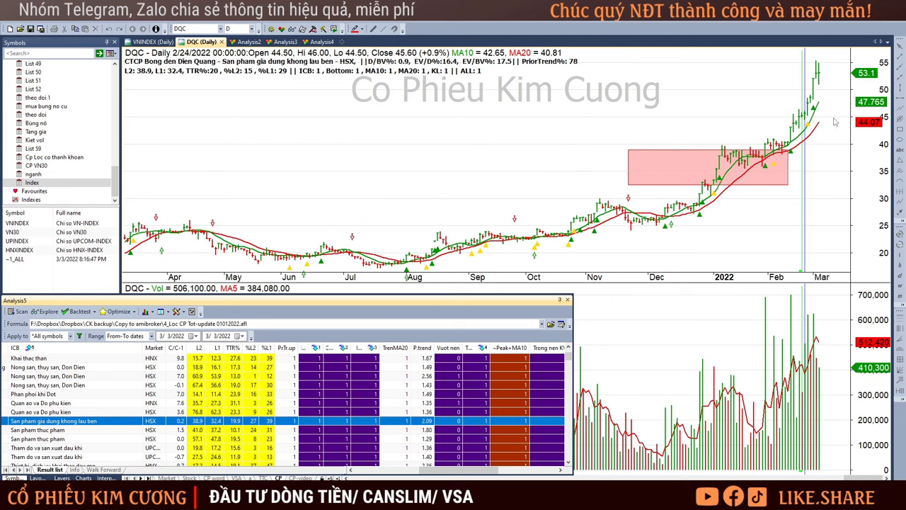
{"action": "left_click", "coordinate": [762, 135]}
{"action": "left_click", "coordinate": [791, 145]}
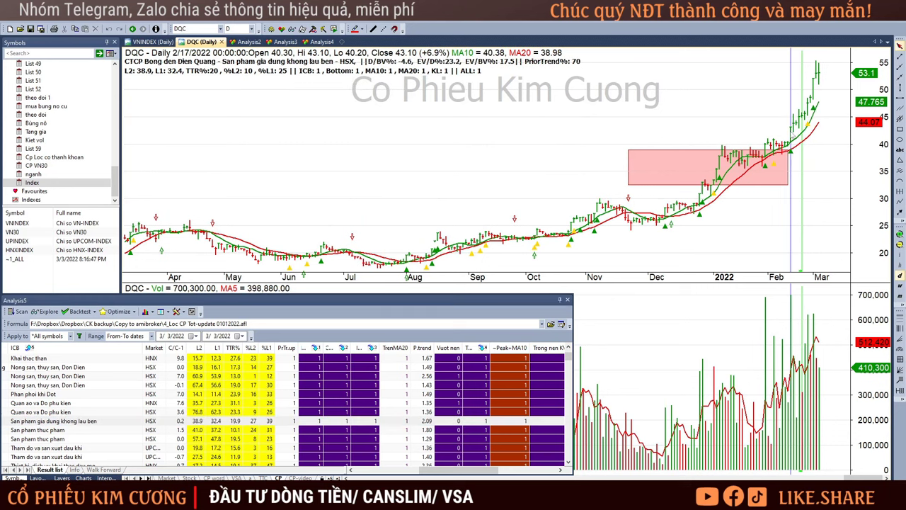
{"action": "left_click", "coordinate": [834, 115]}
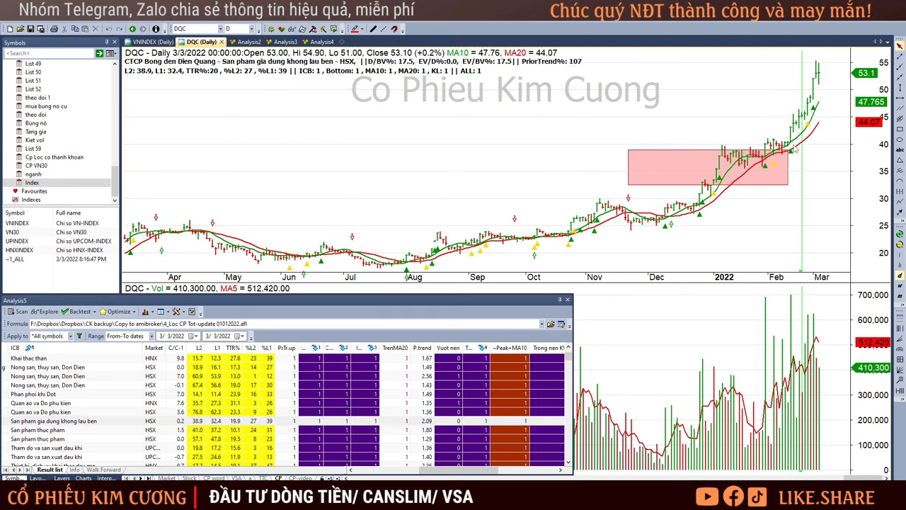
{"action": "left_click", "coordinate": [782, 134]}
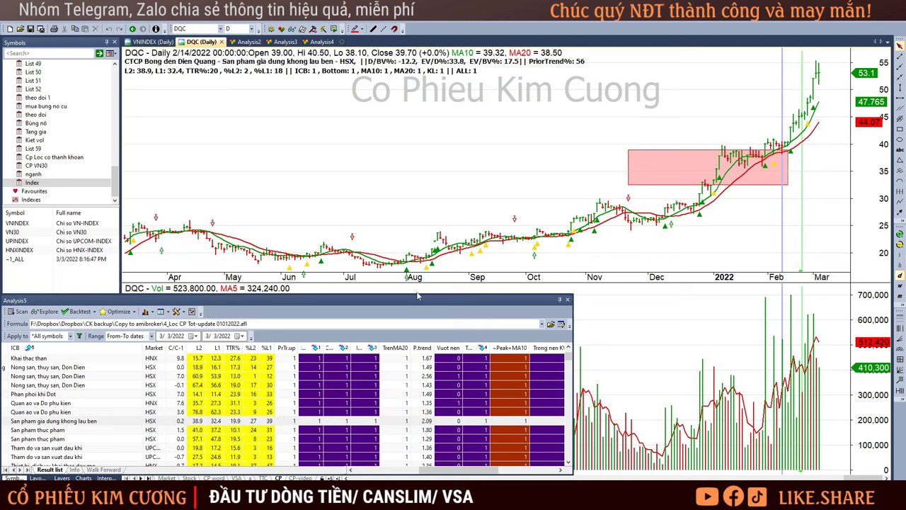
View the AGM and FMC charts and inspect FMC's price bar of 2/24/2022
{"action": "left_click", "coordinate": [279, 431]}
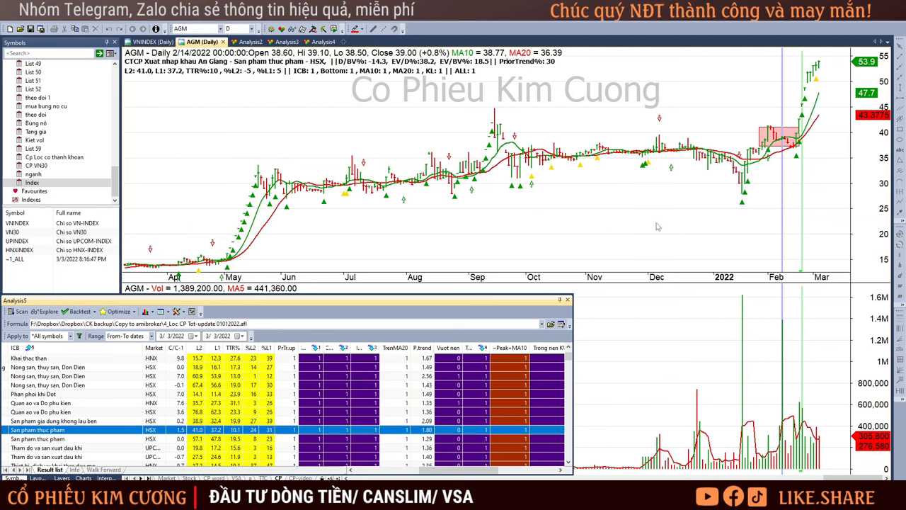
{"action": "mouse_move", "coordinate": [654, 225]}
{"action": "key", "text": "Down"}
{"action": "left_click", "coordinate": [836, 126]}
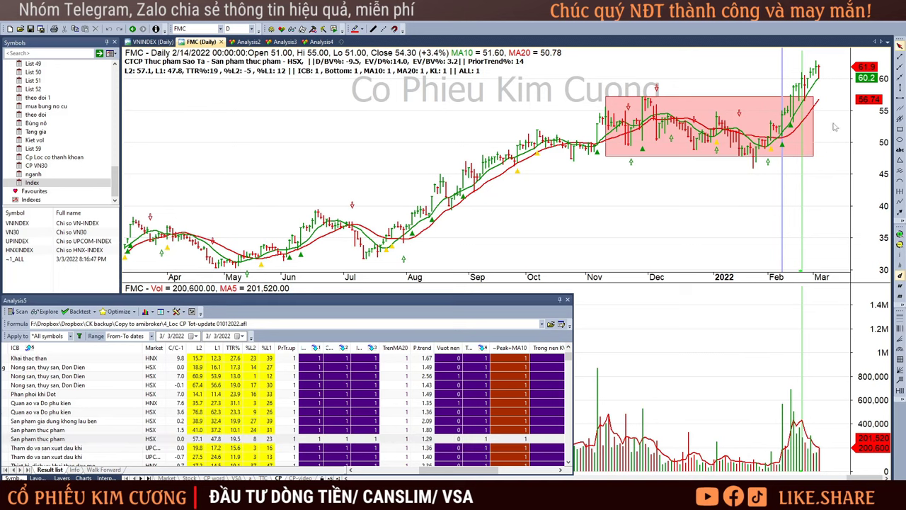
{"action": "left_click", "coordinate": [805, 89]}
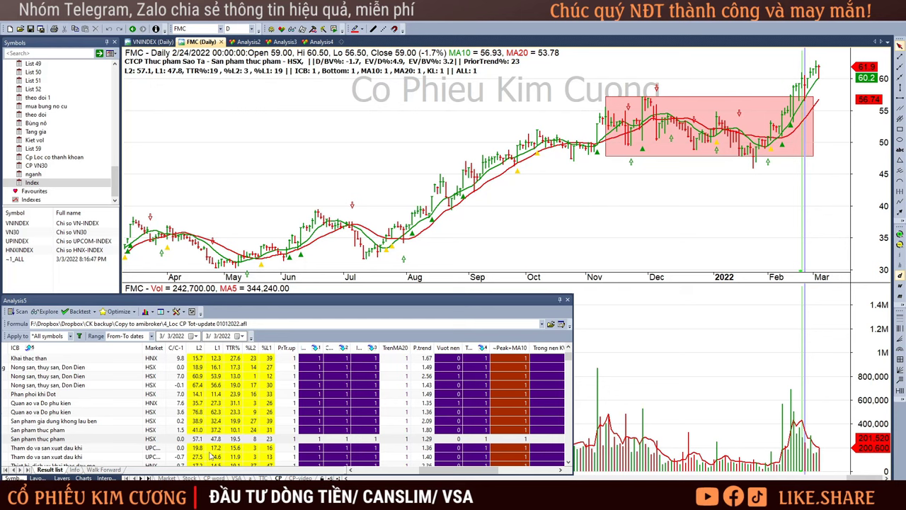
{"action": "mouse_move", "coordinate": [527, 495]}
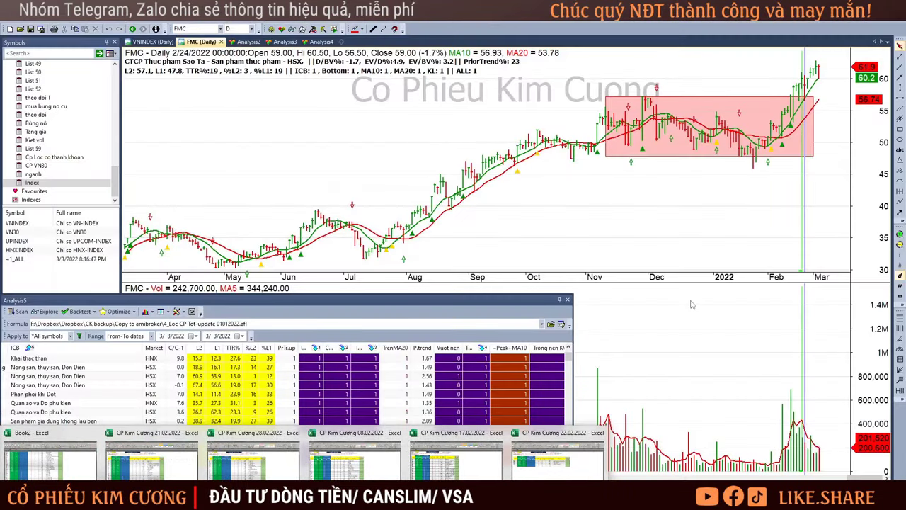
{"action": "left_click", "coordinate": [691, 304]}
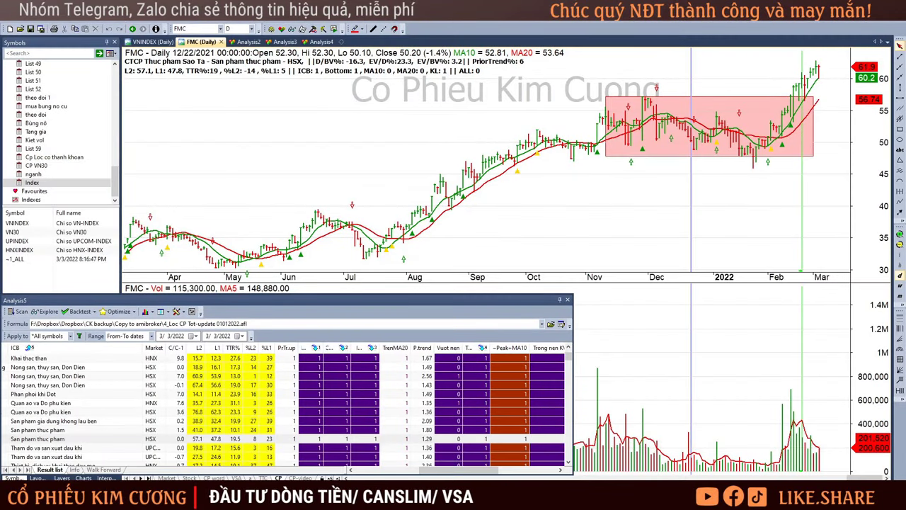
Open the "CP Kim Cương 24.02.2022" workbook and filter its "Xem xét Mua" column to show only "Mua" stocks
{"action": "mouse_move", "coordinate": [101, 499]}
{"action": "left_click", "coordinate": [150, 456]}
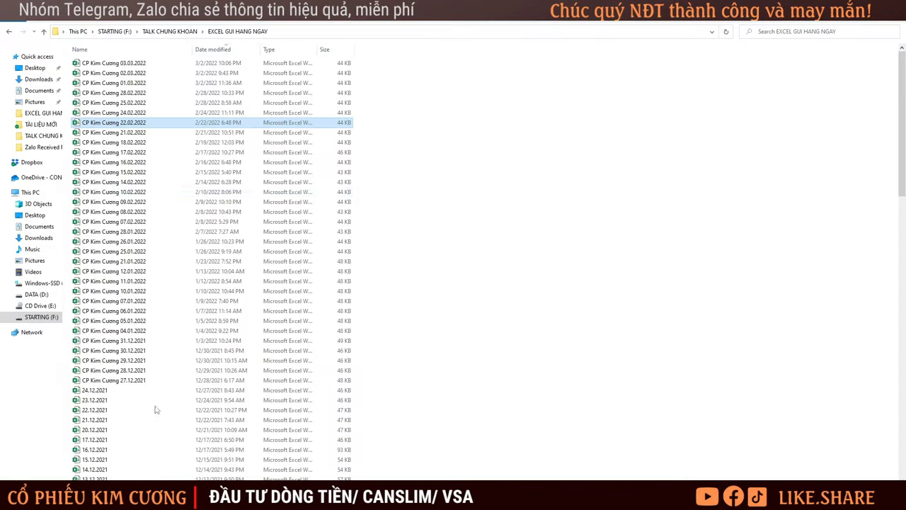
{"action": "double_click", "coordinate": [145, 113]}
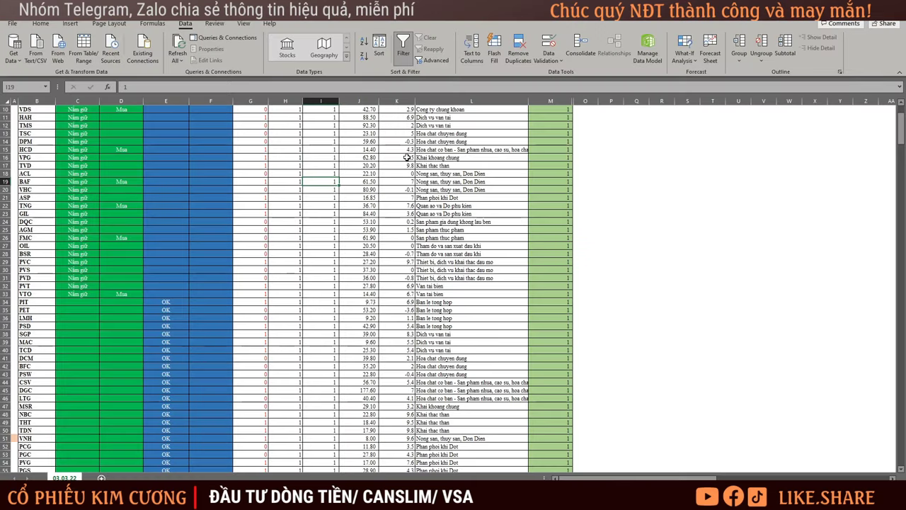
{"action": "left_click", "coordinate": [356, 182]}
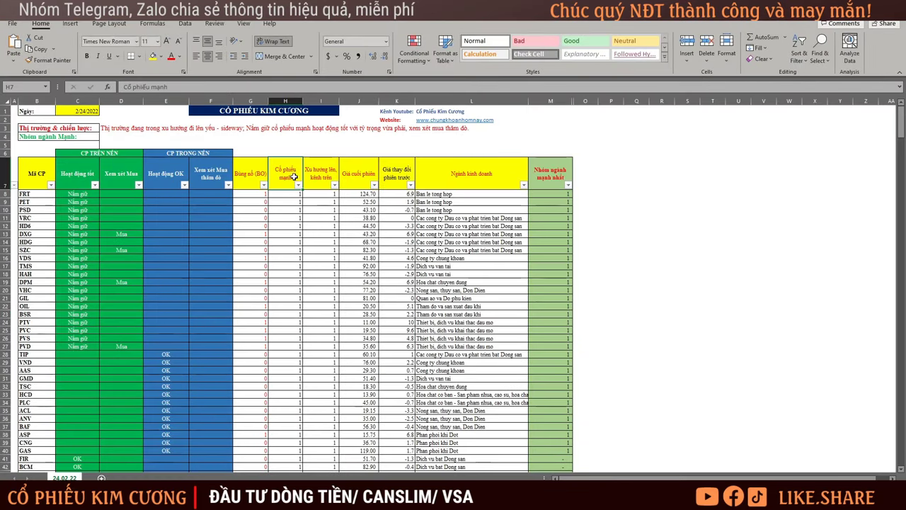
{"action": "left_click", "coordinate": [138, 185]}
{"action": "left_click", "coordinate": [45, 313]}
{"action": "left_click", "coordinate": [83, 383]}
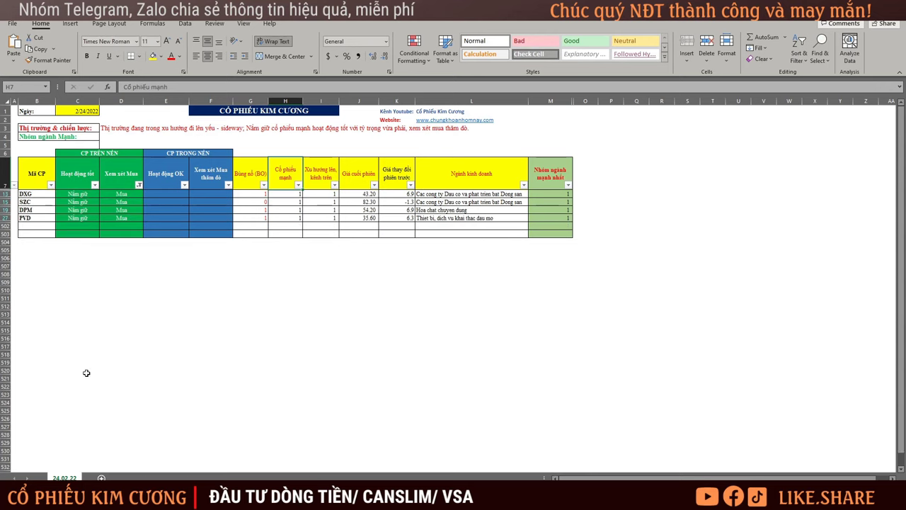
Examine the date and the filtered "Mua" stocks from DXG to PVD in the 24.02.2022 workbook
{"action": "left_click", "coordinate": [77, 112]}
{"action": "left_click_drag", "start_coordinate": [42, 199], "coordinate": [103, 216]}
{"action": "mouse_move", "coordinate": [40, 210]}
{"action": "left_mouse_down"}
{"action": "mouse_move", "coordinate": [40, 223]}
{"action": "mouse_move", "coordinate": [37, 196]}
{"action": "left_mouse_up"}
View the OIL, BSR and PVC charts in AmiBroker, inspect PVC's 2/23/2022 bar and check the folder of daily workbooks
{"action": "key", "text": "alt+Tab"}
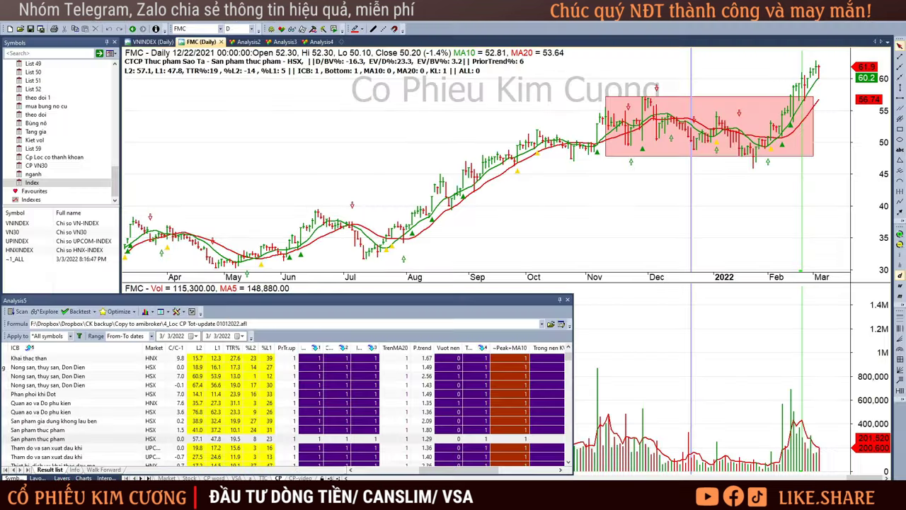
{"action": "left_click", "coordinate": [347, 448]}
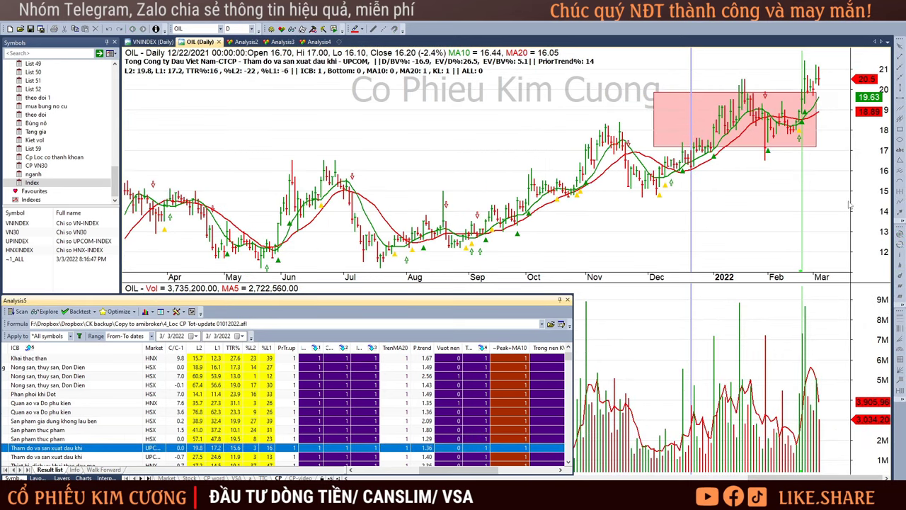
{"action": "mouse_move", "coordinate": [802, 130]}
{"action": "key", "text": "Down"}
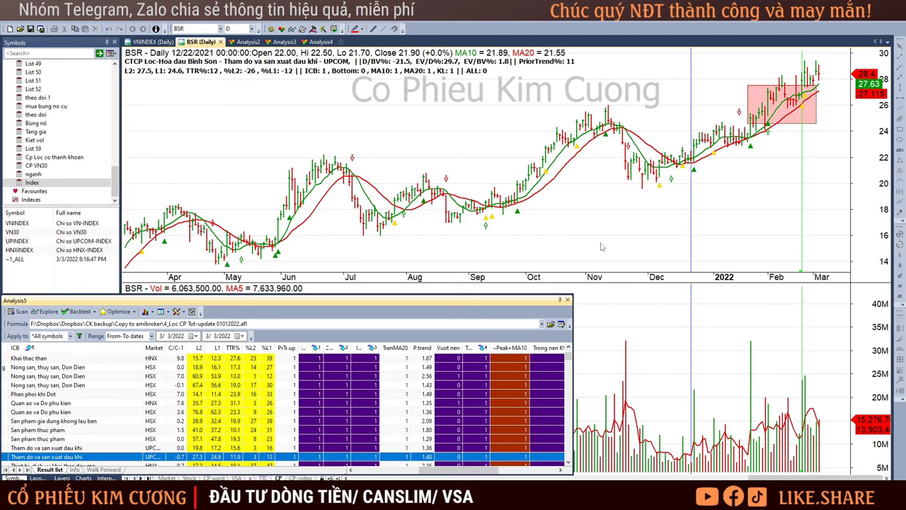
{"action": "key", "text": "Down"}
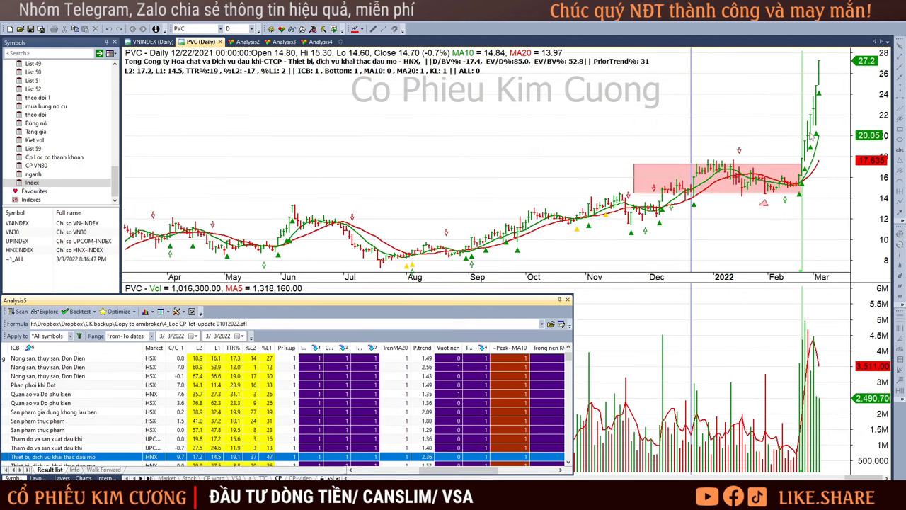
{"action": "left_click", "coordinate": [802, 157]}
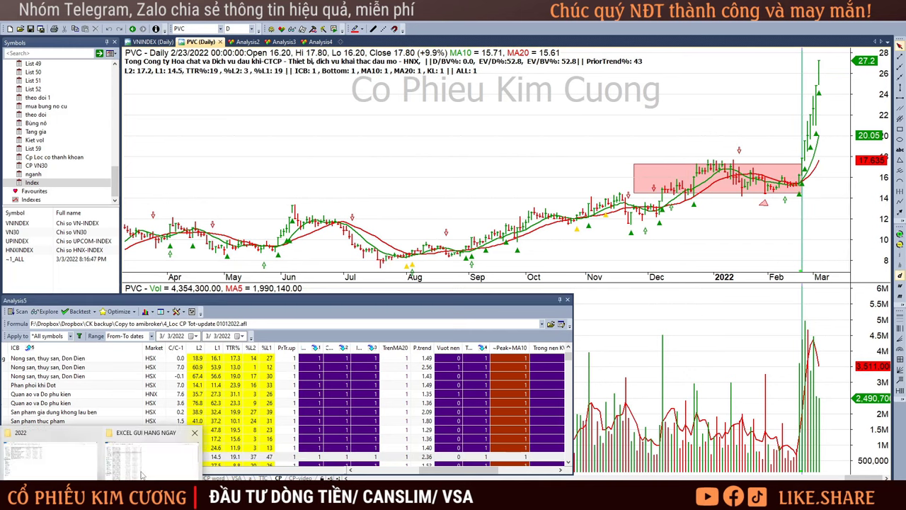
{"action": "key", "text": "alt+Tab"}
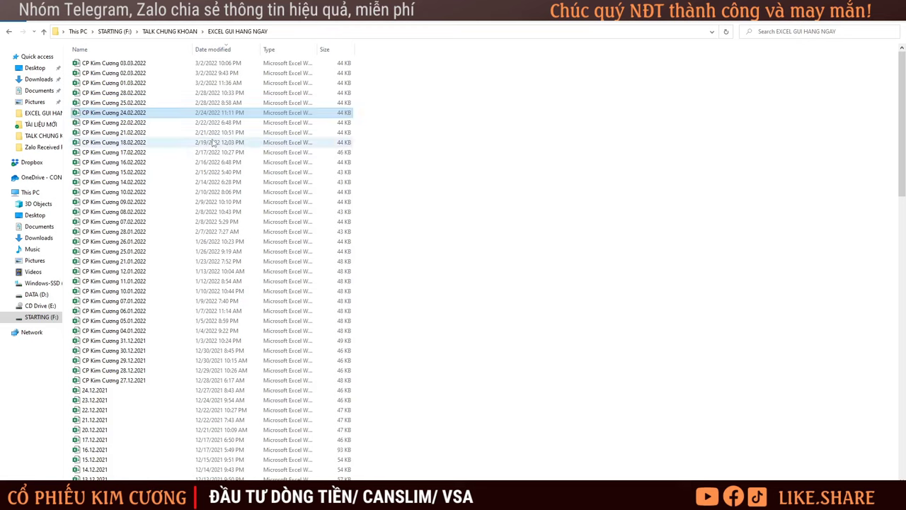
{"action": "left_click", "coordinate": [178, 127]}
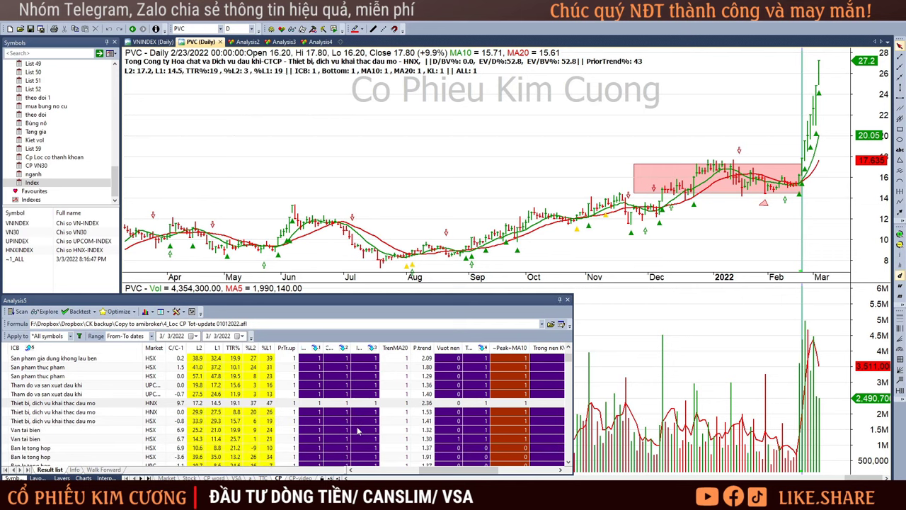
View the PVS and PVD charts and inspect PVS's 1/17/2022 bar and PVD's bars of 2/28/2022 and 3/1/2022
{"action": "left_click", "coordinate": [364, 414]}
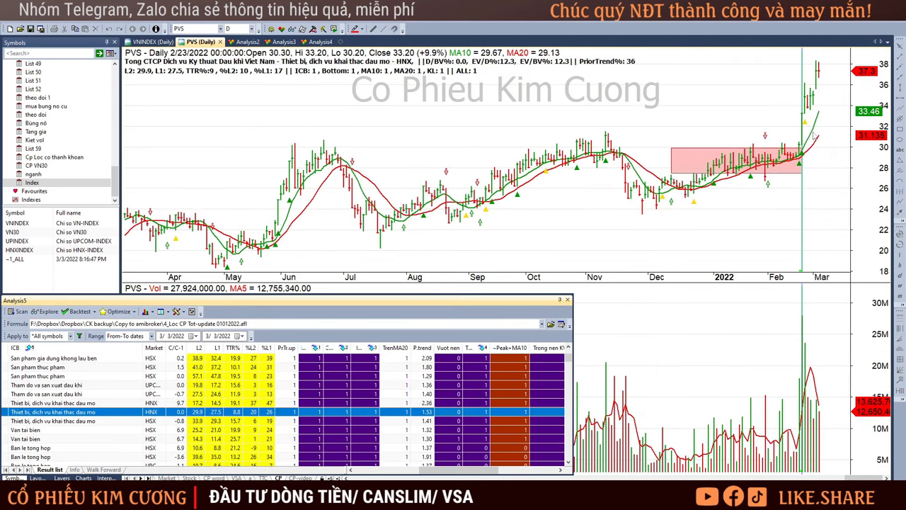
{"action": "left_click", "coordinate": [743, 136]}
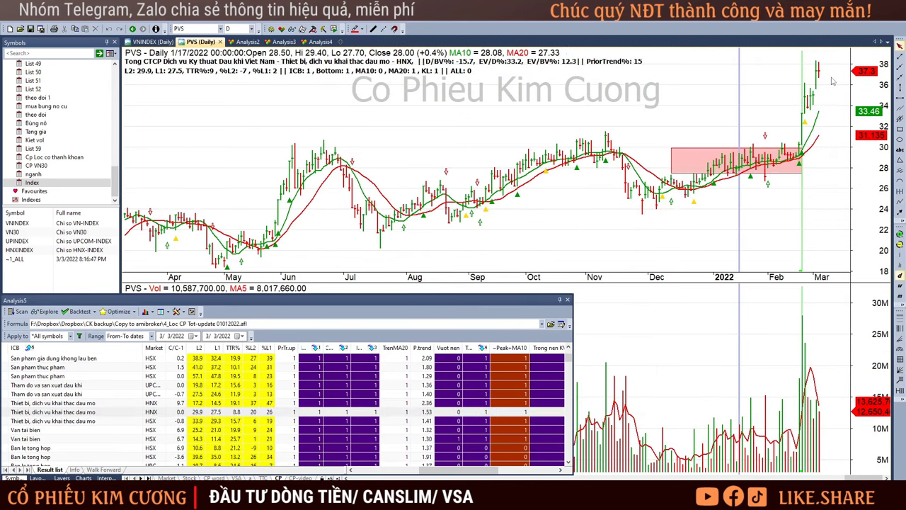
{"action": "left_click", "coordinate": [377, 421]}
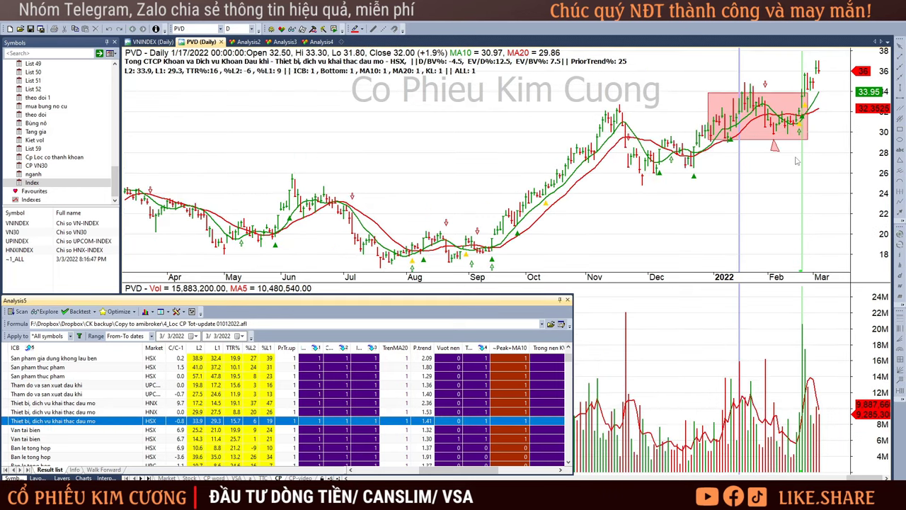
{"action": "left_click", "coordinate": [813, 91]}
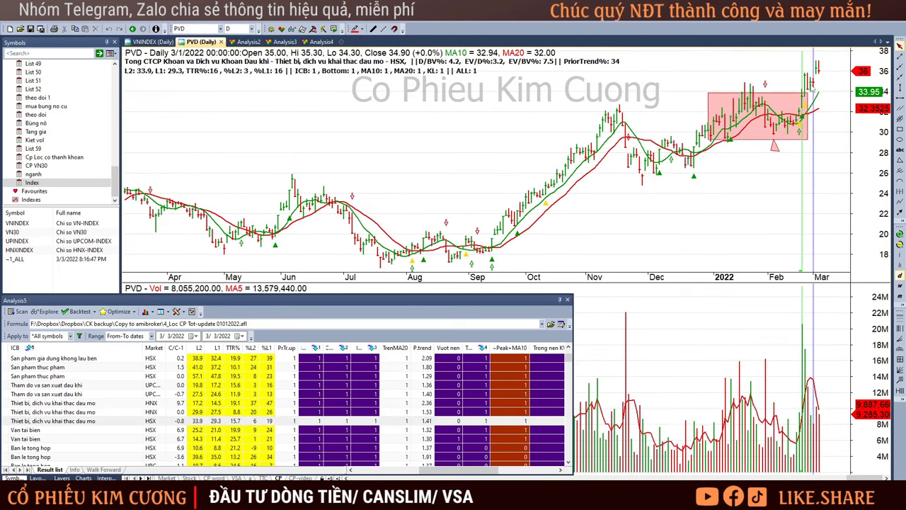
{"action": "left_click", "coordinate": [812, 89]}
View the PVT and VTO charts and inspect PVT's price bar of 3/3/2022
{"action": "scroll", "coordinate": [371, 453], "scroll_direction": "down", "scroll_amount": 1}
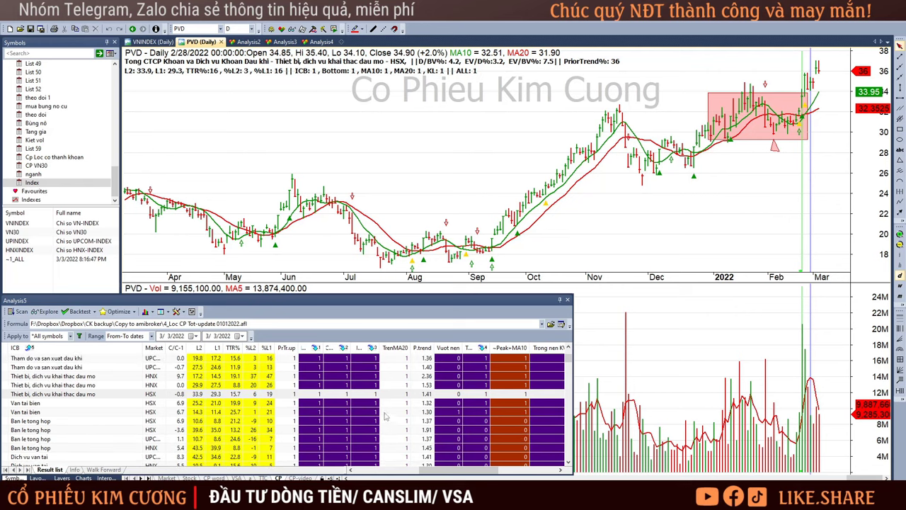
{"action": "left_click", "coordinate": [388, 402]}
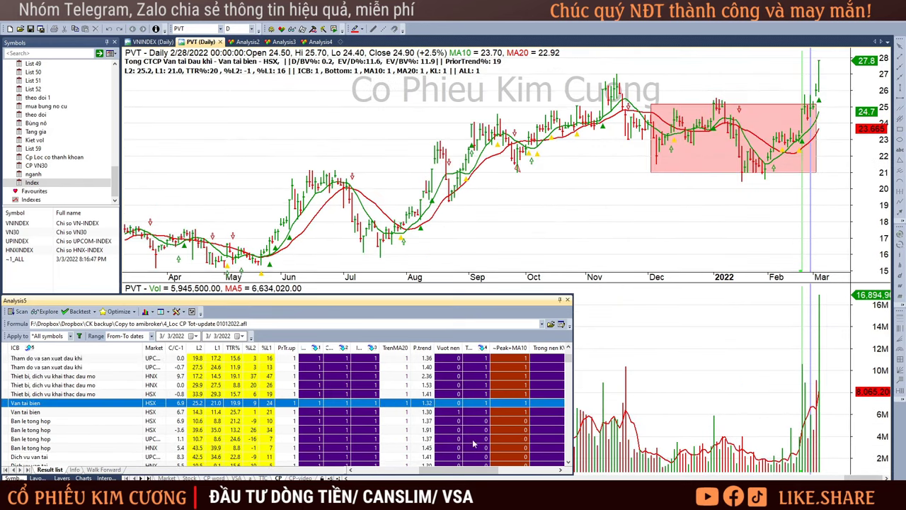
{"action": "left_click", "coordinate": [857, 133]}
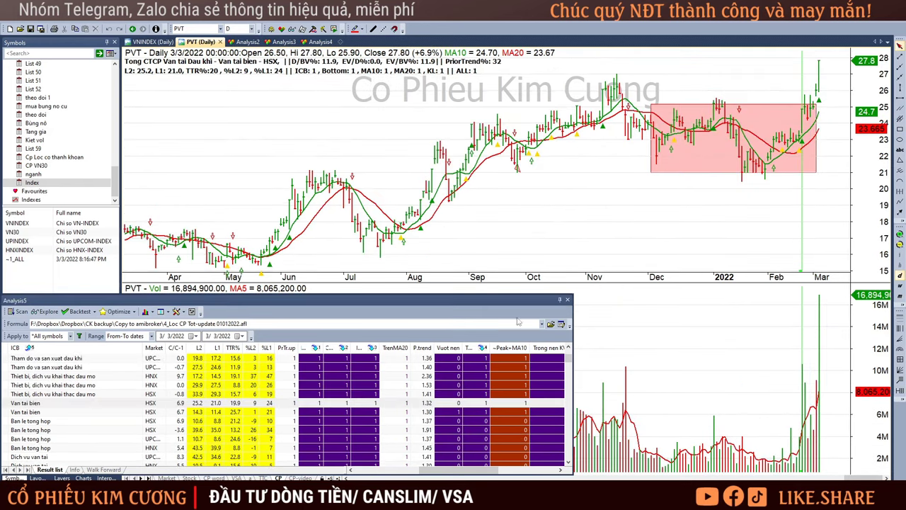
{"action": "left_click", "coordinate": [496, 412]}
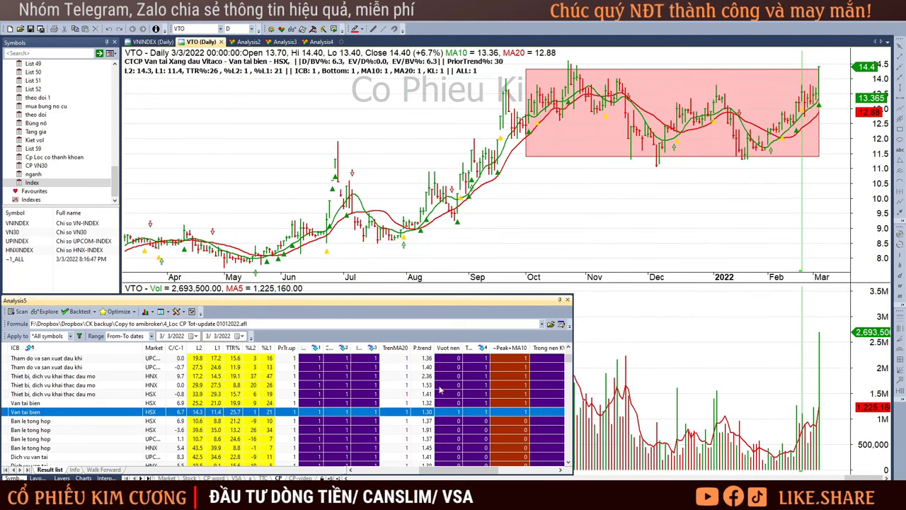
{"action": "scroll", "coordinate": [402, 400], "scroll_direction": "down", "scroll_amount": 5}
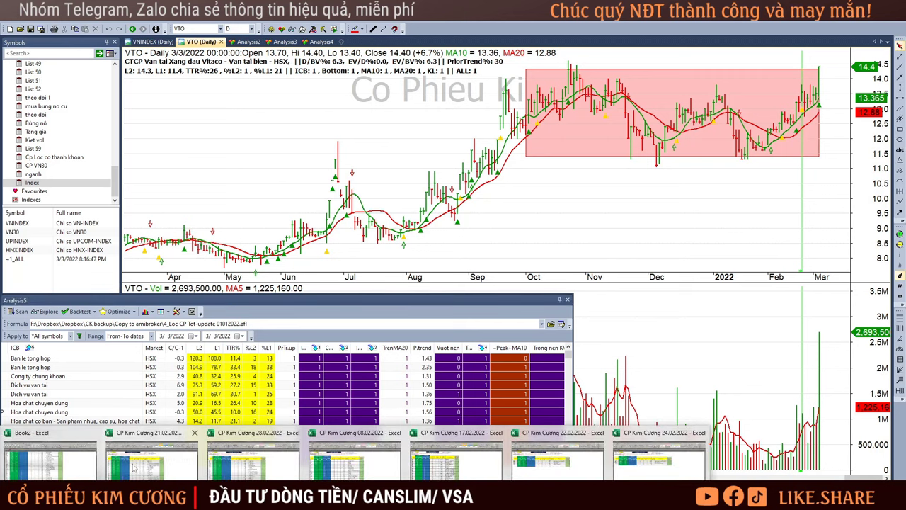
Return to the 3/3/2022 stock list in Excel and filter its "Hoạt động tốt" column to hide blank rows
{"action": "left_click", "coordinate": [72, 467]}
{"action": "scroll", "coordinate": [286, 213], "scroll_direction": "up", "scroll_amount": 3}
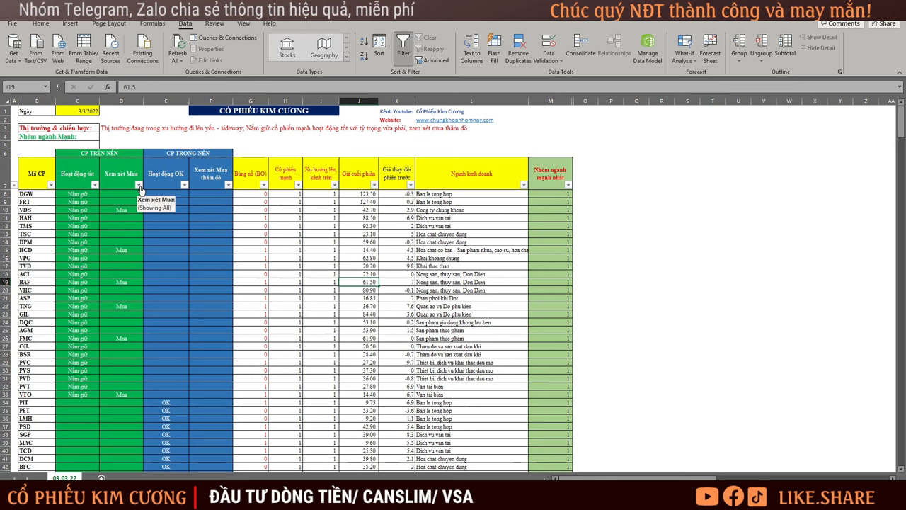
{"action": "left_click", "coordinate": [94, 184]}
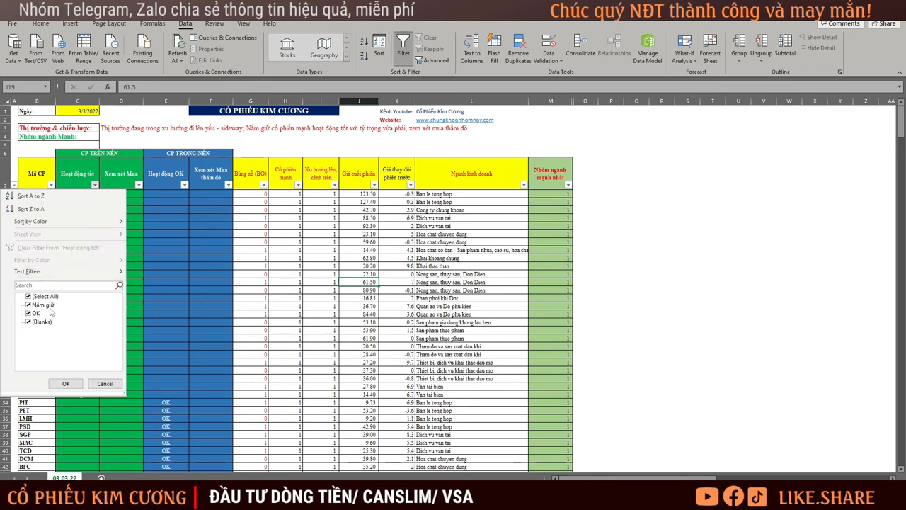
{"action": "left_click", "coordinate": [41, 322]}
{"action": "left_click", "coordinate": [65, 383]}
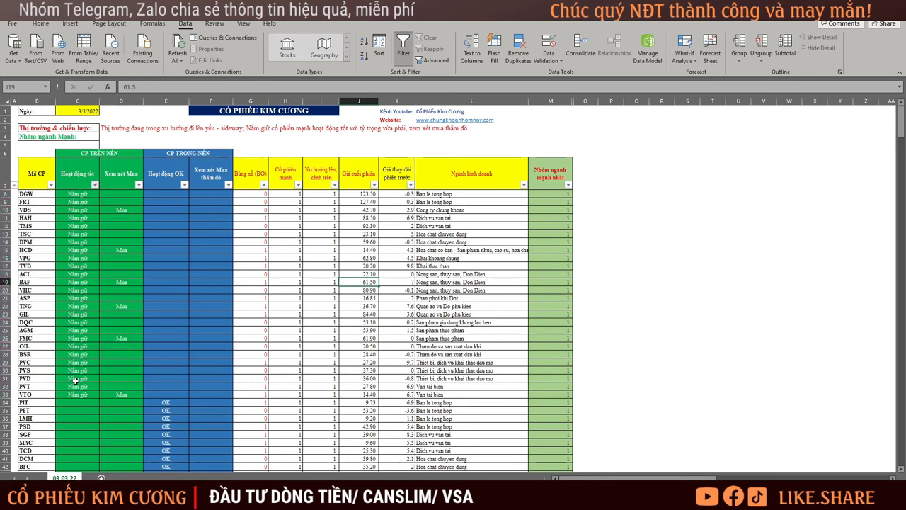
Examine the "Nắm giữ" stocks down to VTO and the "OK" stocks from DXG to HUT in the filtered list
{"action": "left_click_drag", "start_coordinate": [75, 198], "coordinate": [83, 391]}
{"action": "scroll", "coordinate": [83, 391], "scroll_direction": "down", "scroll_amount": 4}
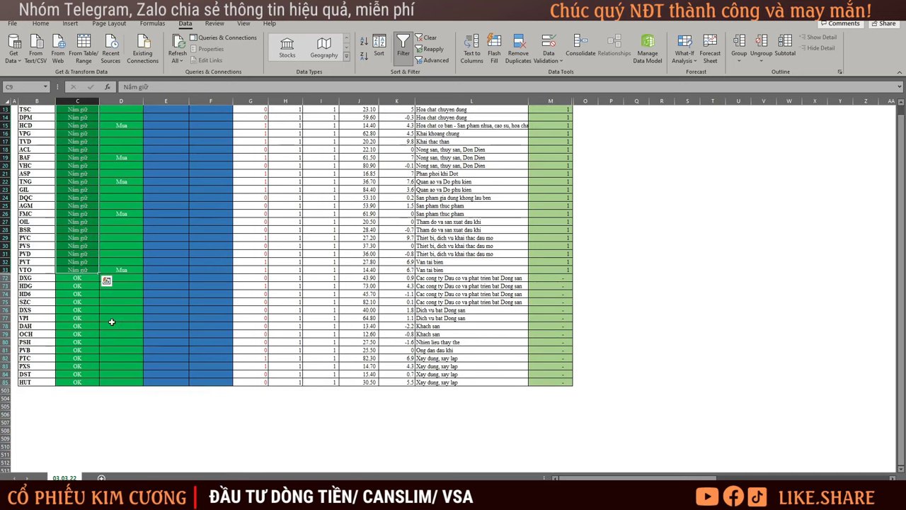
{"action": "left_click_drag", "start_coordinate": [84, 281], "coordinate": [82, 382]}
{"action": "scroll", "coordinate": [155, 373], "scroll_direction": "up", "scroll_amount": 4}
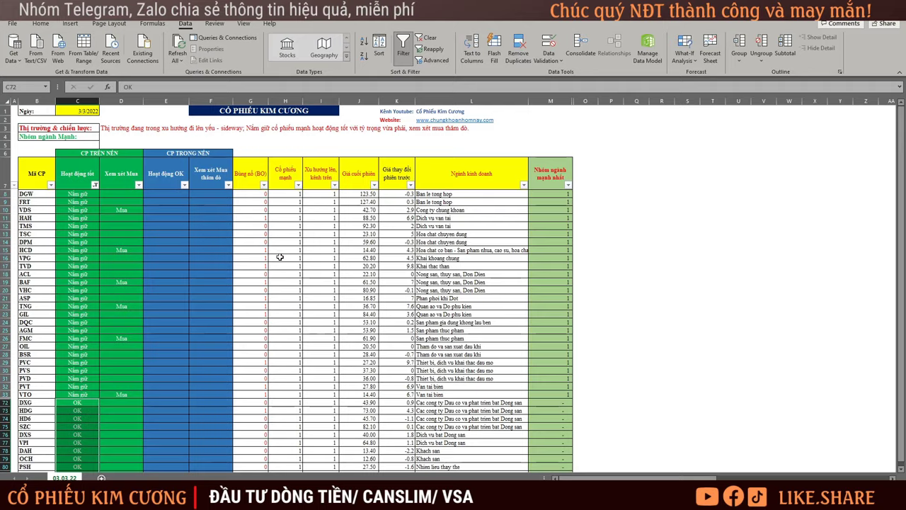
Switch to AmiBroker, sort the index symbols by full name and open the VNINDEX daily chart
{"action": "scroll", "coordinate": [212, 234], "scroll_direction": "down", "scroll_amount": 2}
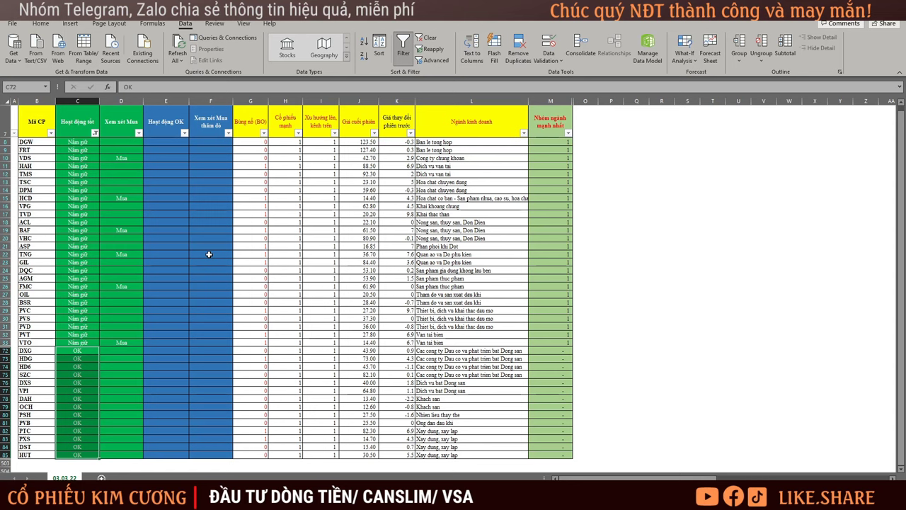
{"action": "key", "text": "ctrl+v"}
{"action": "key", "text": "alt+Tab"}
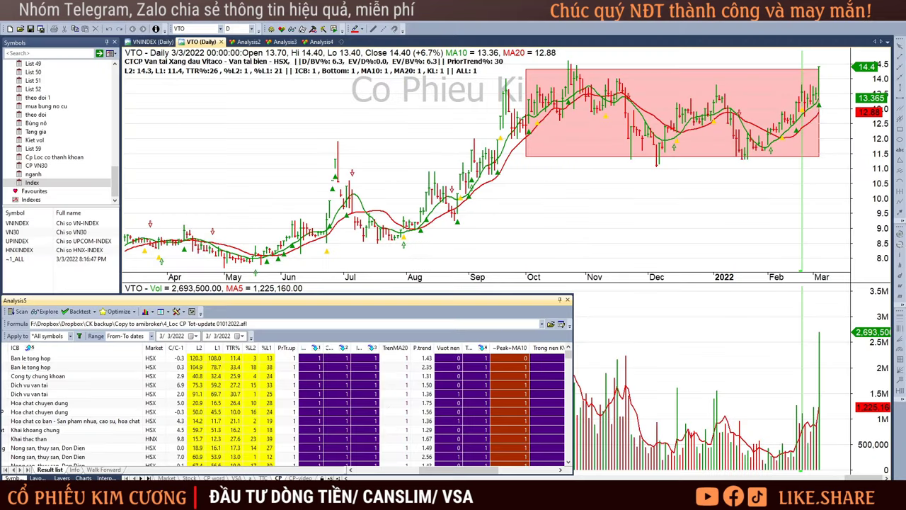
{"action": "left_click", "coordinate": [686, 261]}
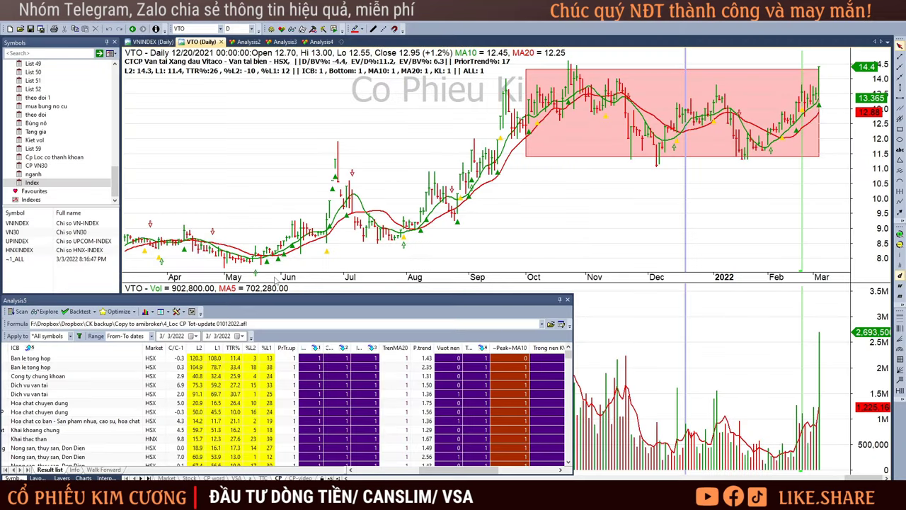
{"action": "left_click", "coordinate": [69, 213]}
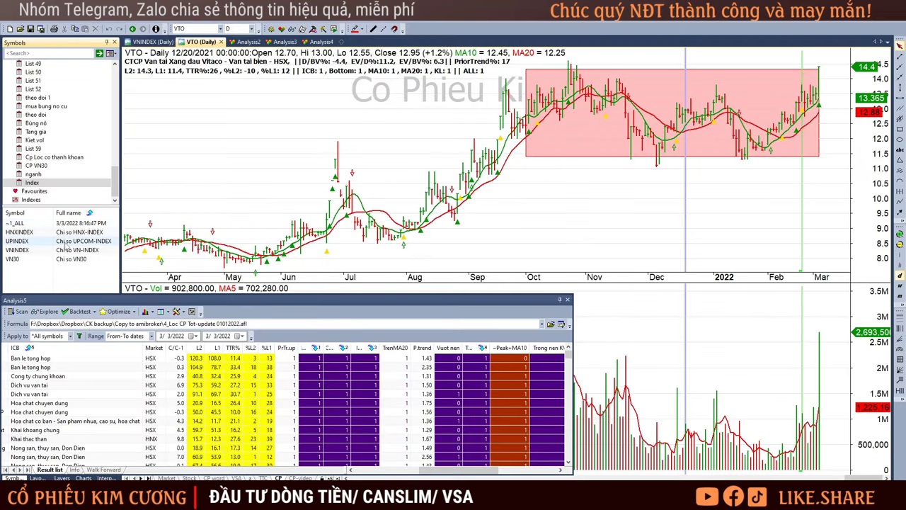
{"action": "left_click", "coordinate": [69, 243]}
{"action": "left_click", "coordinate": [73, 251]}
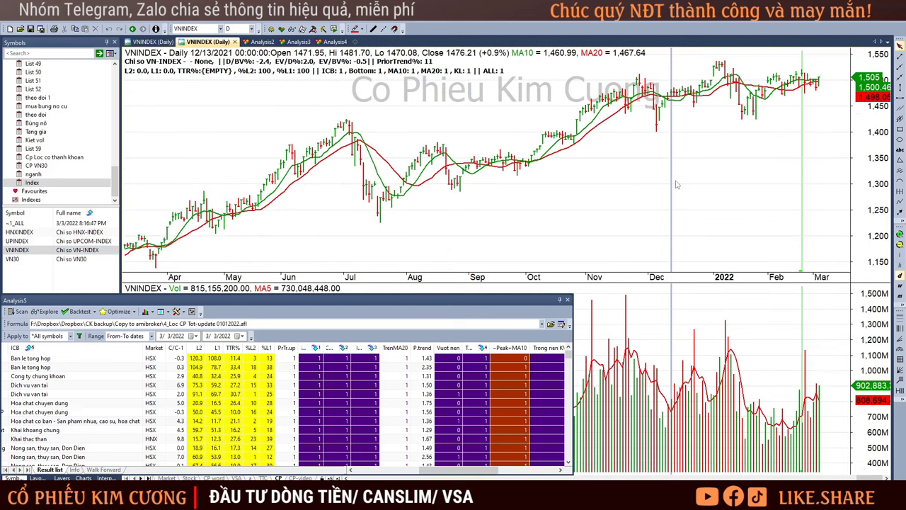
Examine VNINDEX's long-term trend from mid-2019 to 2022, inspecting the 2020 low and the 6/30/2021 bar
{"action": "left_click", "coordinate": [900, 245]}
{"action": "left_click", "coordinate": [900, 244]}
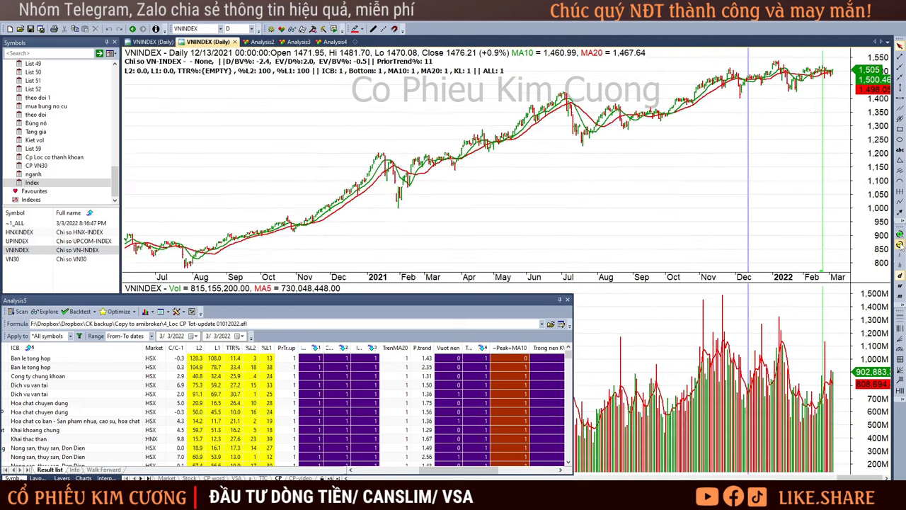
{"action": "left_click", "coordinate": [900, 244]}
{"action": "left_click", "coordinate": [899, 244]}
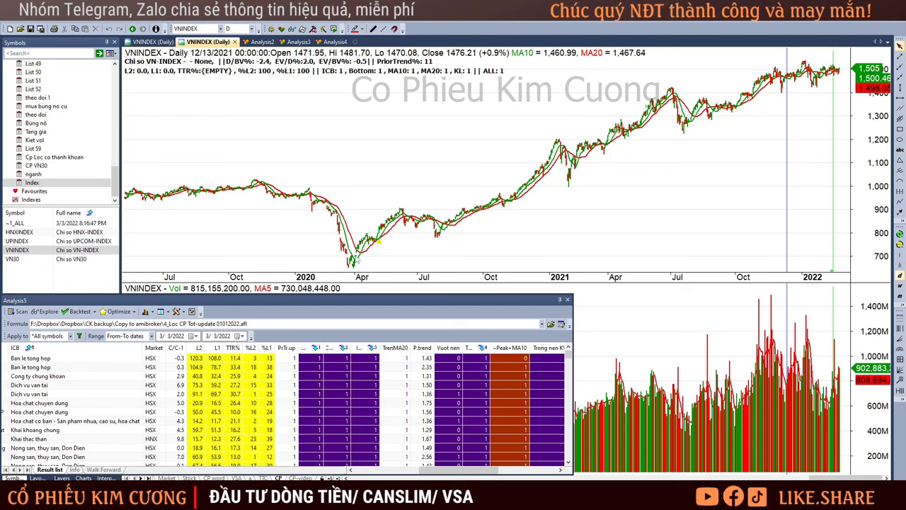
{"action": "left_click", "coordinate": [355, 257]}
{"action": "left_click", "coordinate": [670, 99]}
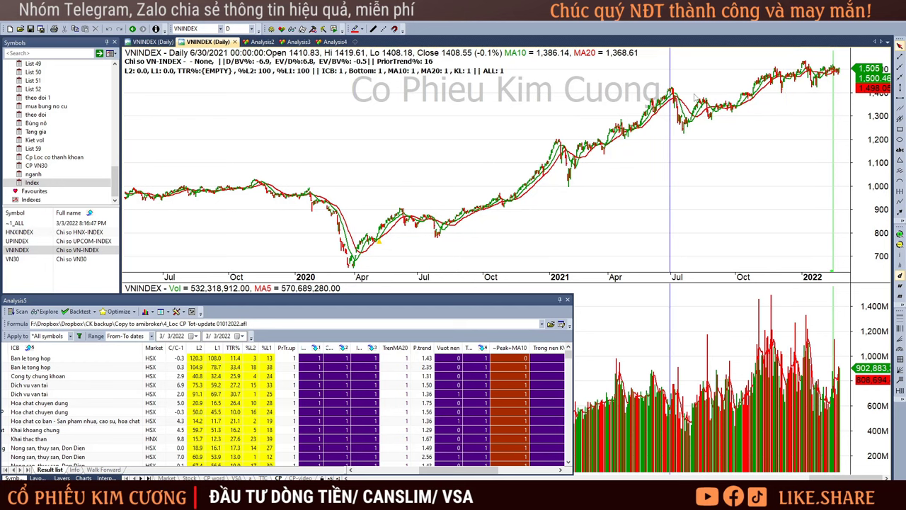
Examine VNINDEX's recent price action at closer range, inspecting the bars of 1/17/2022 and 1/19/2022
{"action": "left_click", "coordinate": [899, 234]}
{"action": "left_click", "coordinate": [898, 234]}
{"action": "left_click", "coordinate": [899, 235]}
{"action": "left_click", "coordinate": [899, 234]}
{"action": "left_click", "coordinate": [622, 102]}
{"action": "left_click", "coordinate": [650, 106]}
{"action": "left_click", "coordinate": [738, 111]}
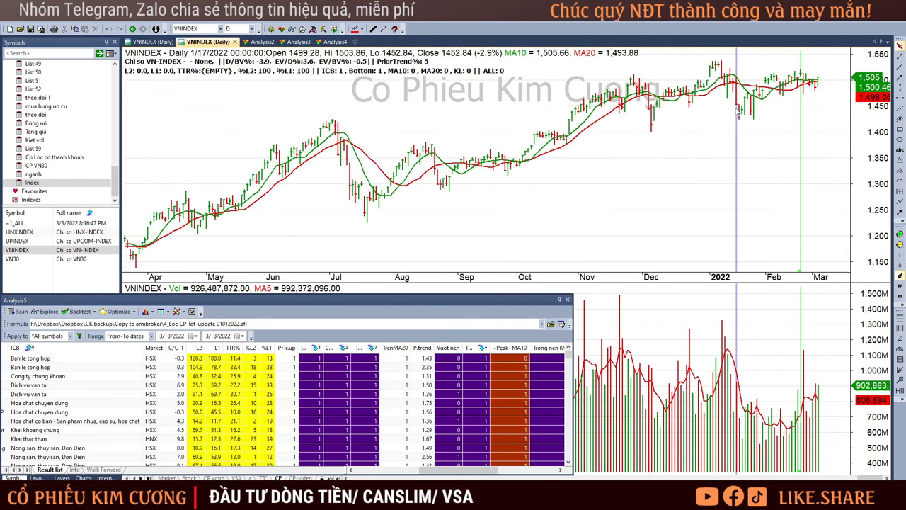
{"action": "left_click", "coordinate": [742, 112]}
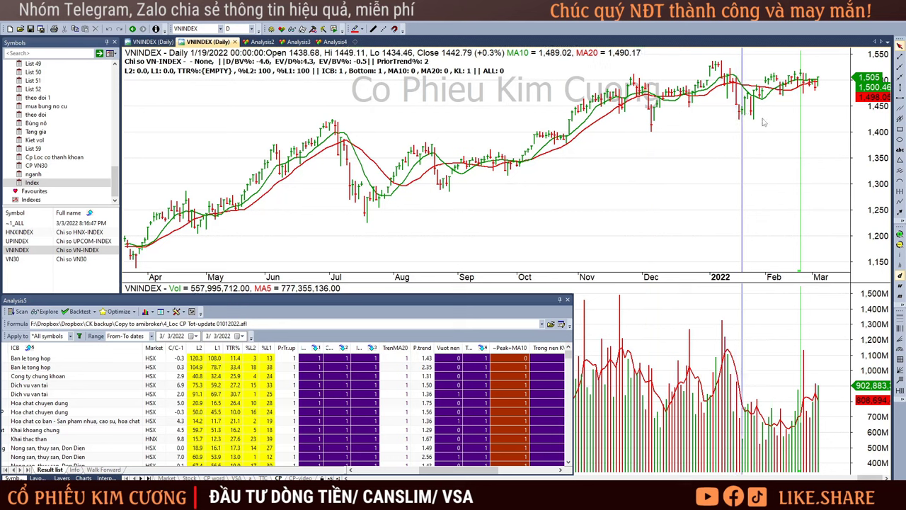
Inspect VNINDEX's bars of 1/10/2022 and 1/14/2022, and compare them with those of 6/22/2021 and 11/24/2021
{"action": "left_click", "coordinate": [722, 105]}
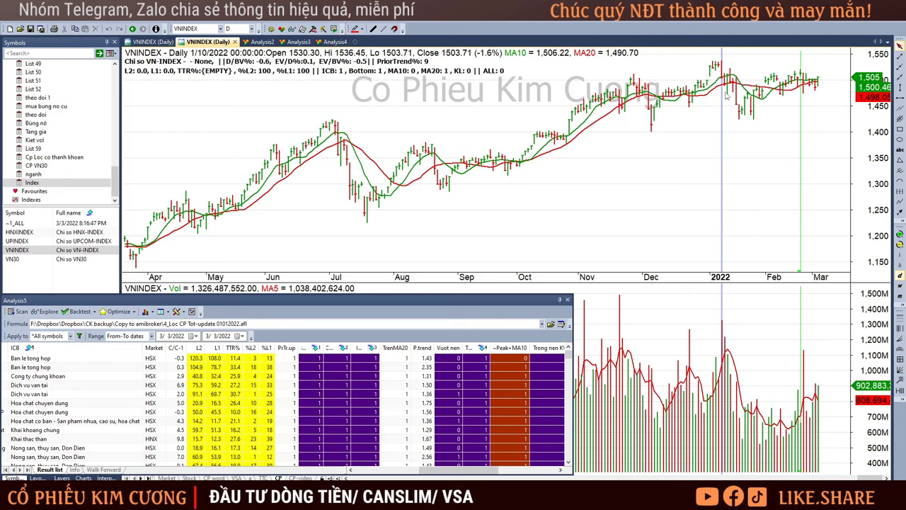
{"action": "mouse_move", "coordinate": [726, 96]}
{"action": "left_click", "coordinate": [734, 100]}
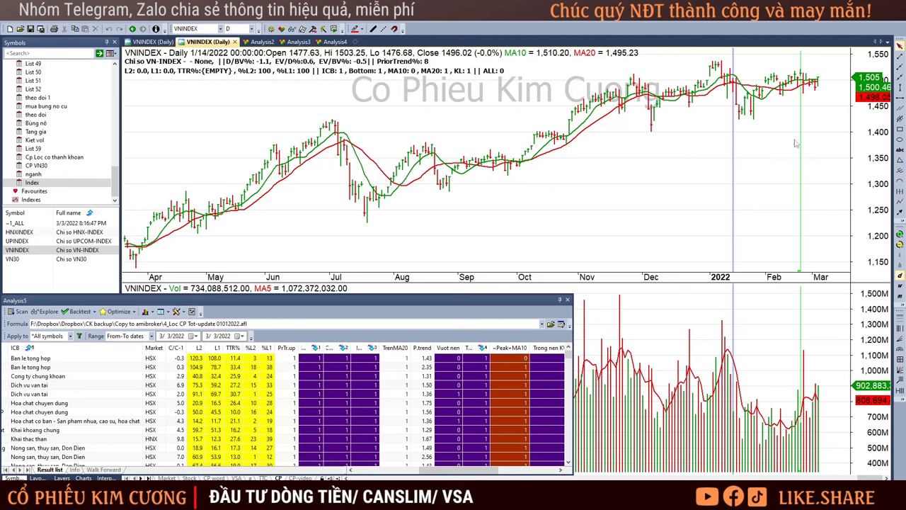
{"action": "left_click_drag", "start_coordinate": [266, 177], "coordinate": [308, 152]}
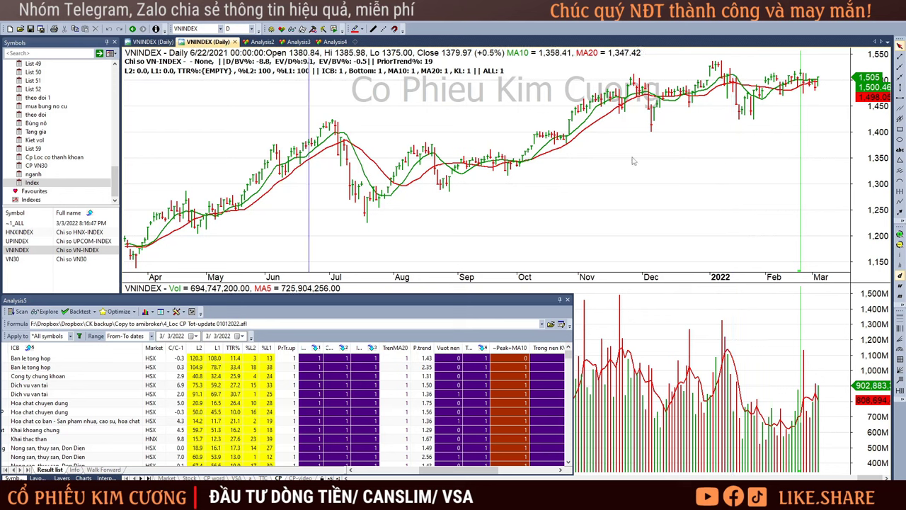
{"action": "left_click", "coordinate": [627, 99]}
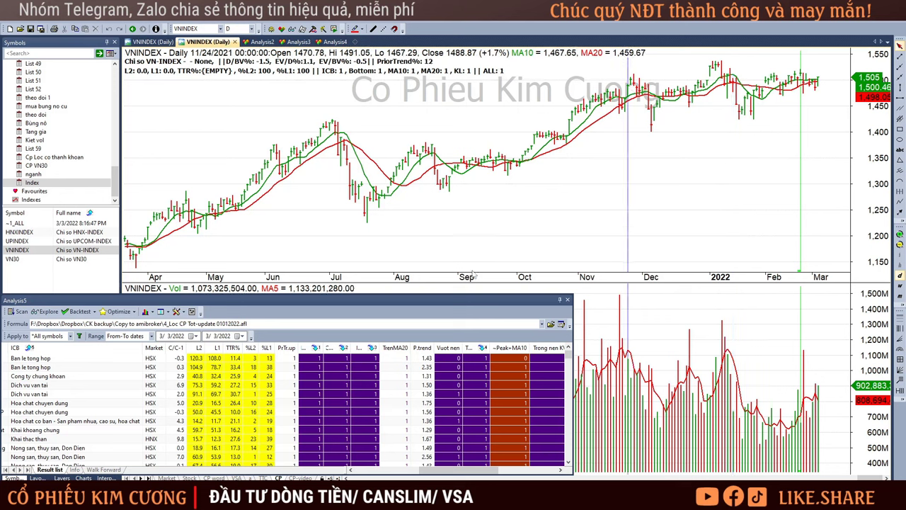
Return to the 3/3/2022 stock list in Excel and select the blank range P9:X74 beside the table
{"action": "mouse_move", "coordinate": [212, 499]}
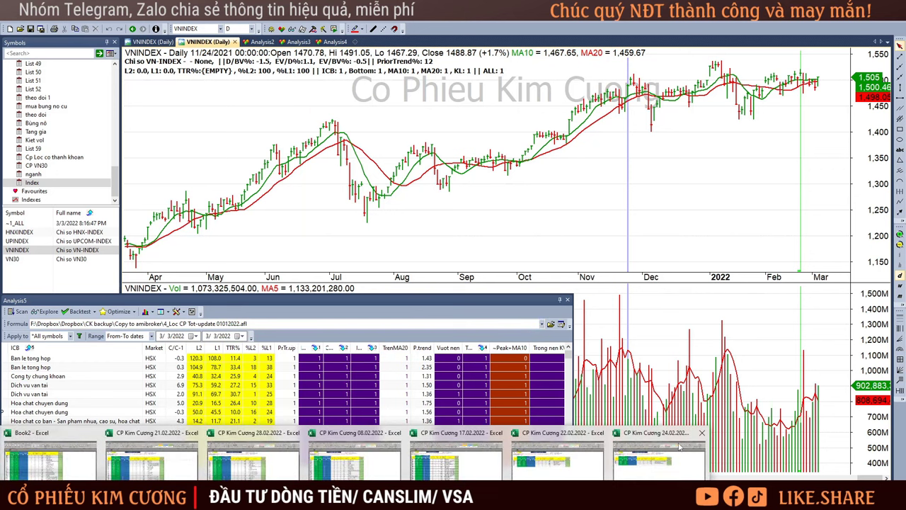
{"action": "left_click", "coordinate": [82, 456]}
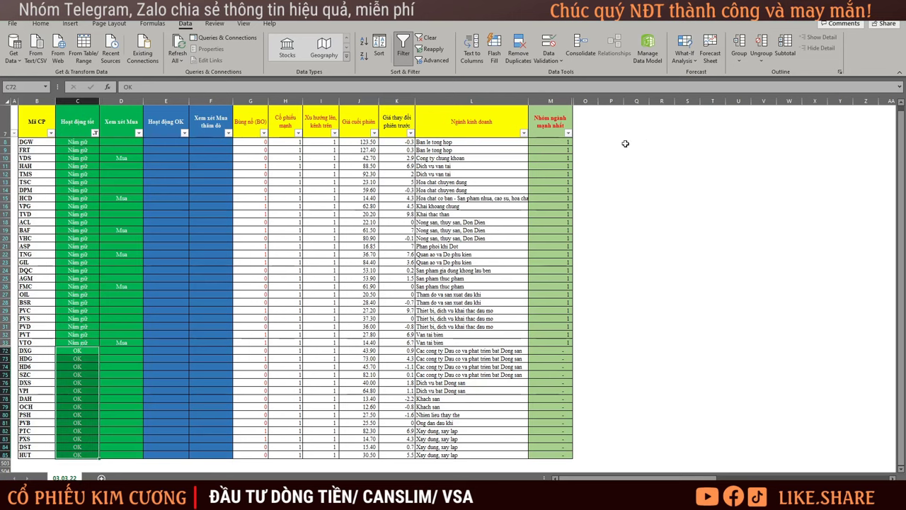
{"action": "left_click_drag", "start_coordinate": [607, 125], "coordinate": [760, 339]}
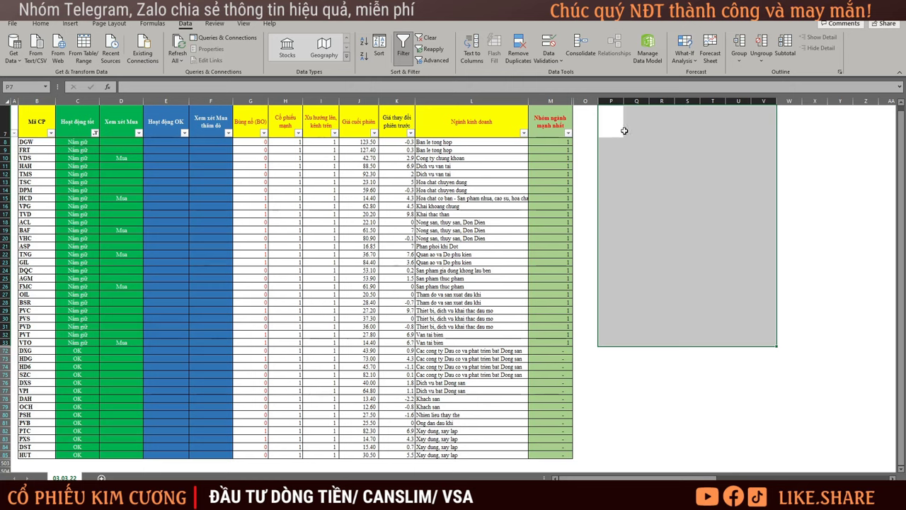
{"action": "left_click_drag", "start_coordinate": [613, 147], "coordinate": [781, 364]}
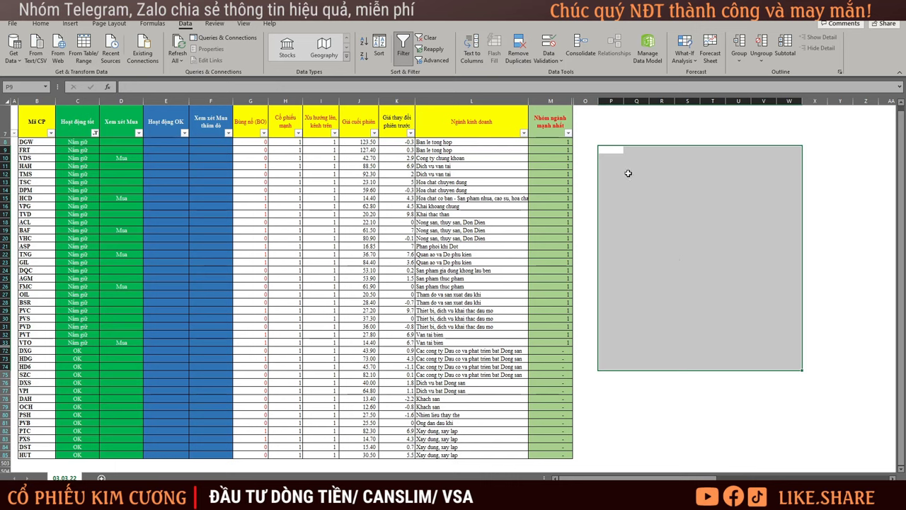
{"action": "left_click_drag", "start_coordinate": [610, 150], "coordinate": [808, 365]}
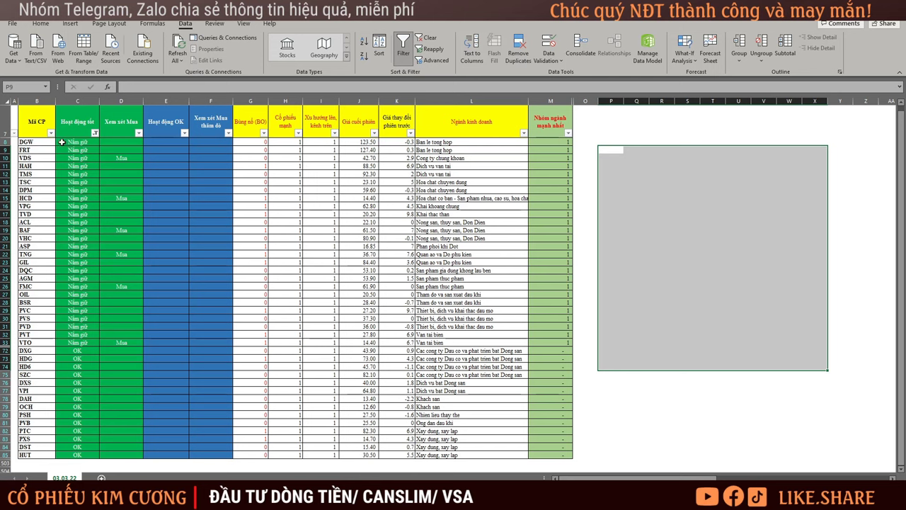
Highlight the "Nắm giữ" stocks from the header row down to VTO, and the rows from TMS to VTO across all columns
{"action": "left_click_drag", "start_coordinate": [37, 123], "coordinate": [557, 342]}
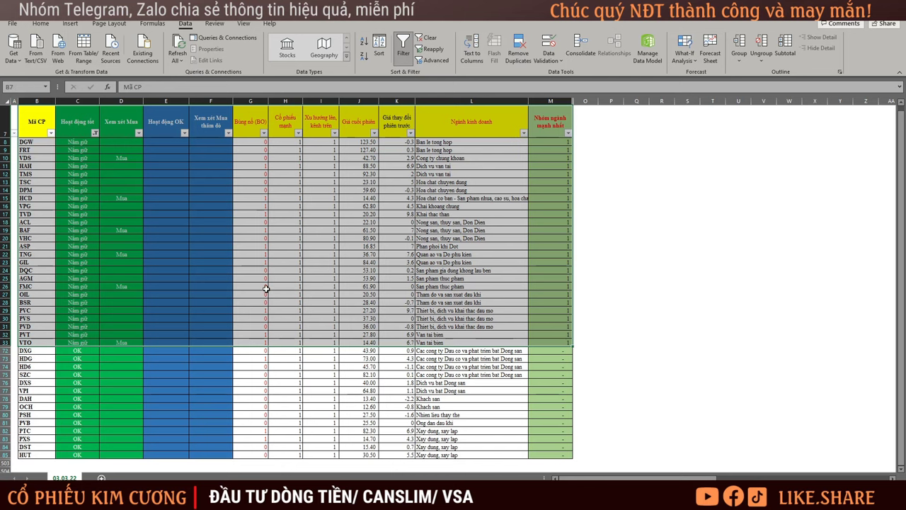
{"action": "scroll", "coordinate": [277, 296], "scroll_direction": "up", "scroll_amount": 2}
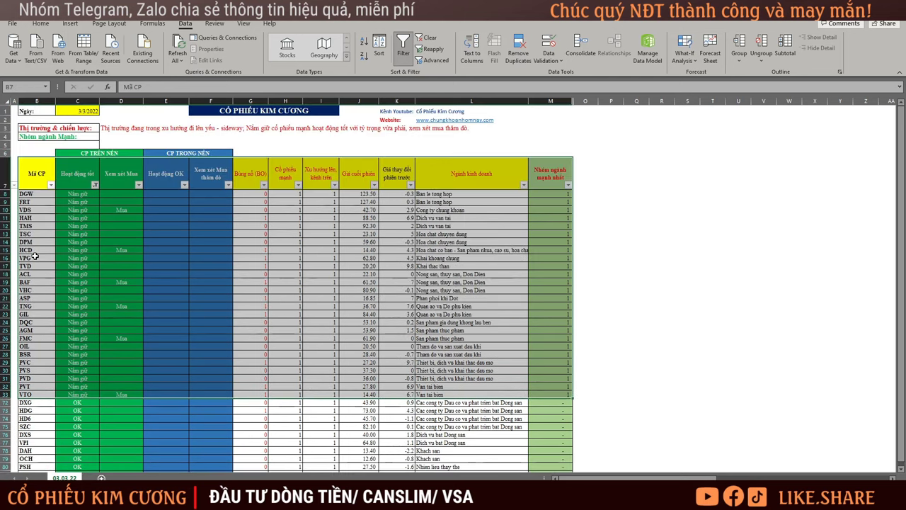
{"action": "left_click_drag", "start_coordinate": [36, 225], "coordinate": [550, 394]}
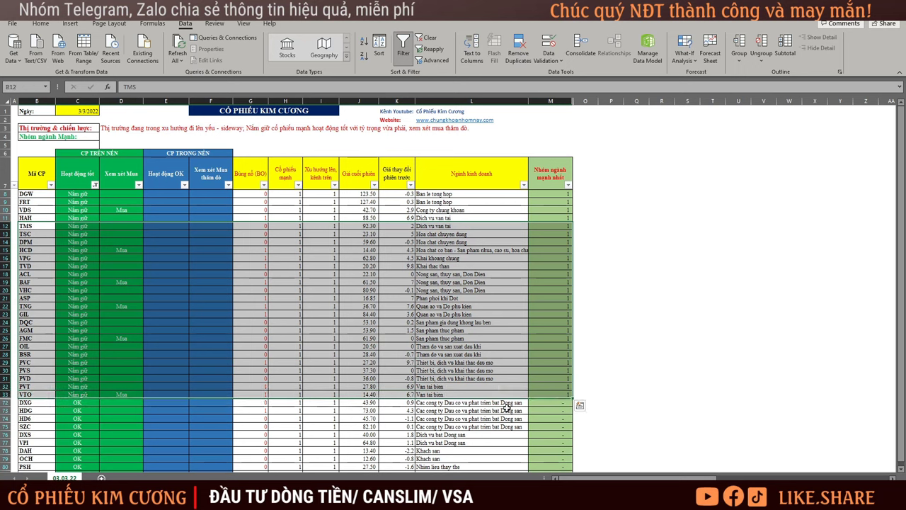